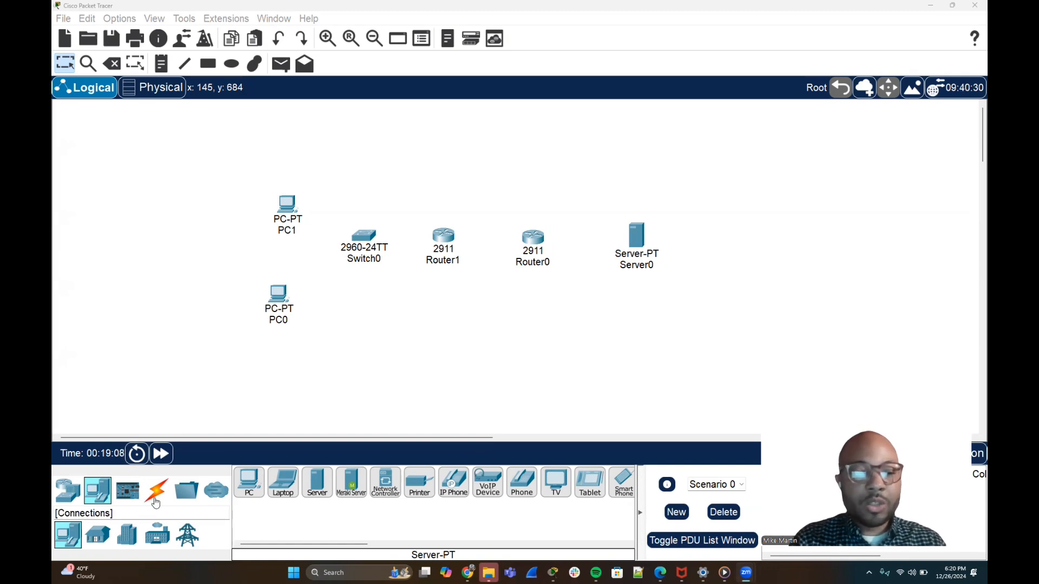
- Connect GigabitEthernet0/0 of Router1 to GigabitEthernet0/0 of Router0 with a Copper Cross-Over cable
{"action": "left_click", "coordinate": [157, 499]}
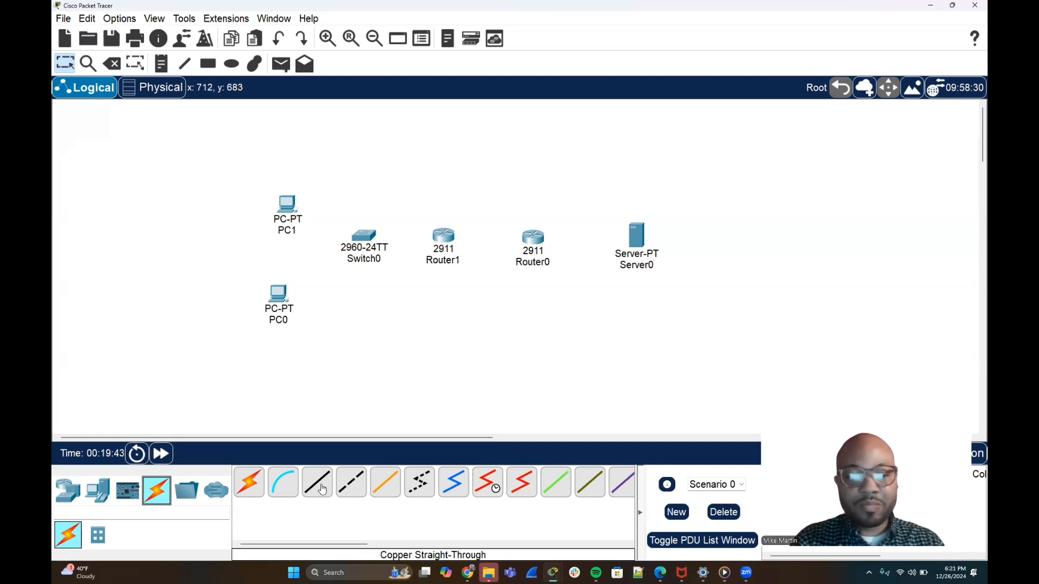
{"action": "left_click", "coordinate": [352, 488]}
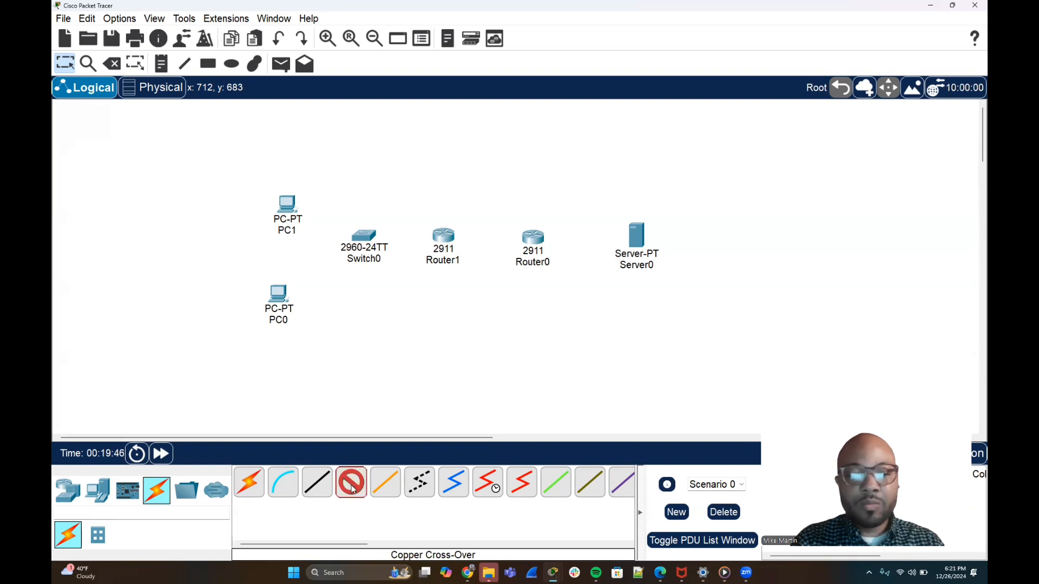
{"action": "left_click", "coordinate": [461, 237]}
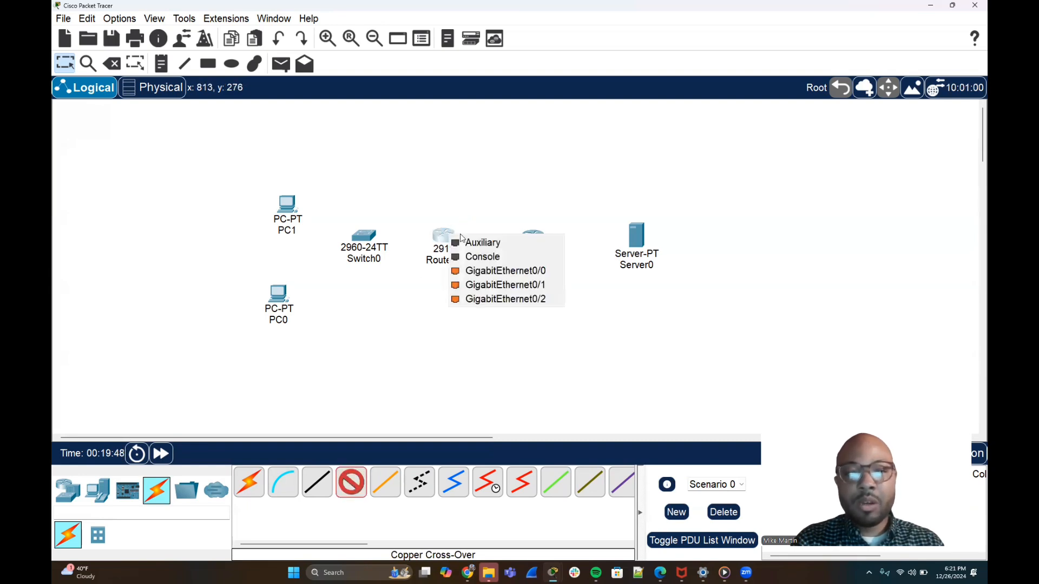
{"action": "left_click", "coordinate": [486, 272]}
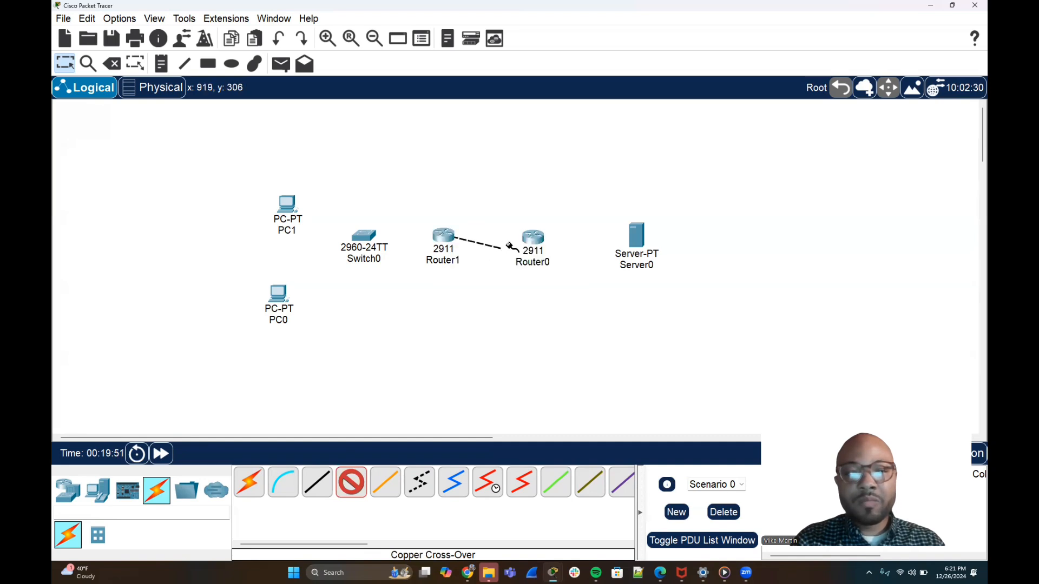
{"action": "left_click", "coordinate": [531, 237]}
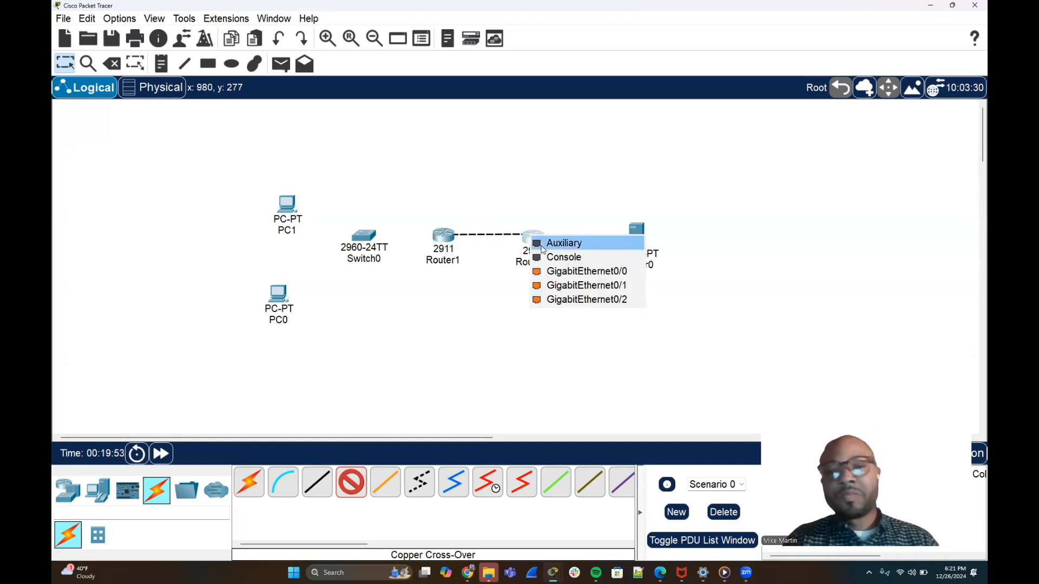
{"action": "left_click", "coordinate": [570, 273]}
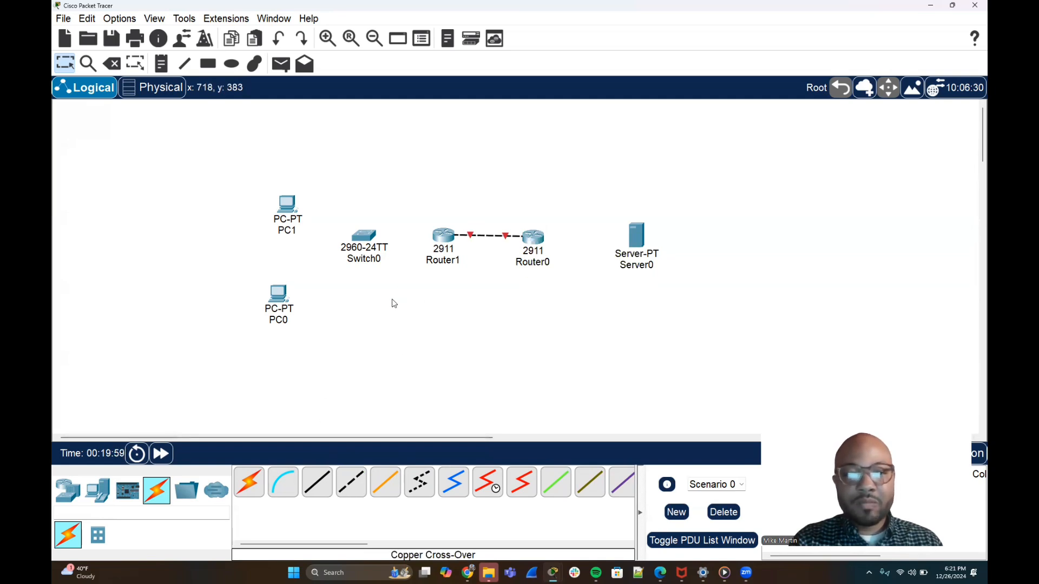
- Connect FastEthernet0/1 of Switch0 to GigabitEthernet0/1 of Router1 with a Copper Straight-Through cable
{"action": "left_click", "coordinate": [321, 492]}
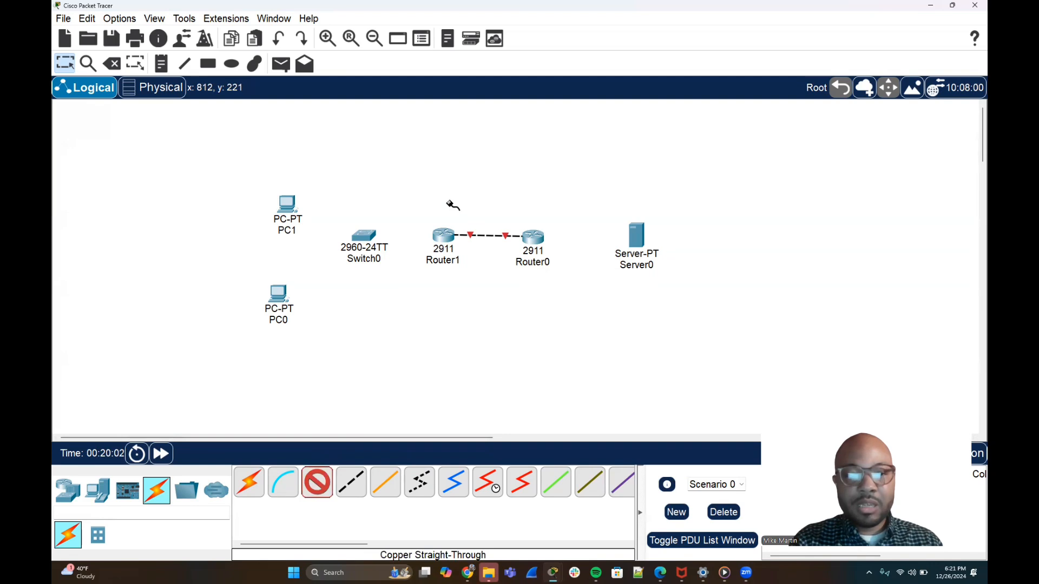
{"action": "left_click", "coordinate": [367, 238]}
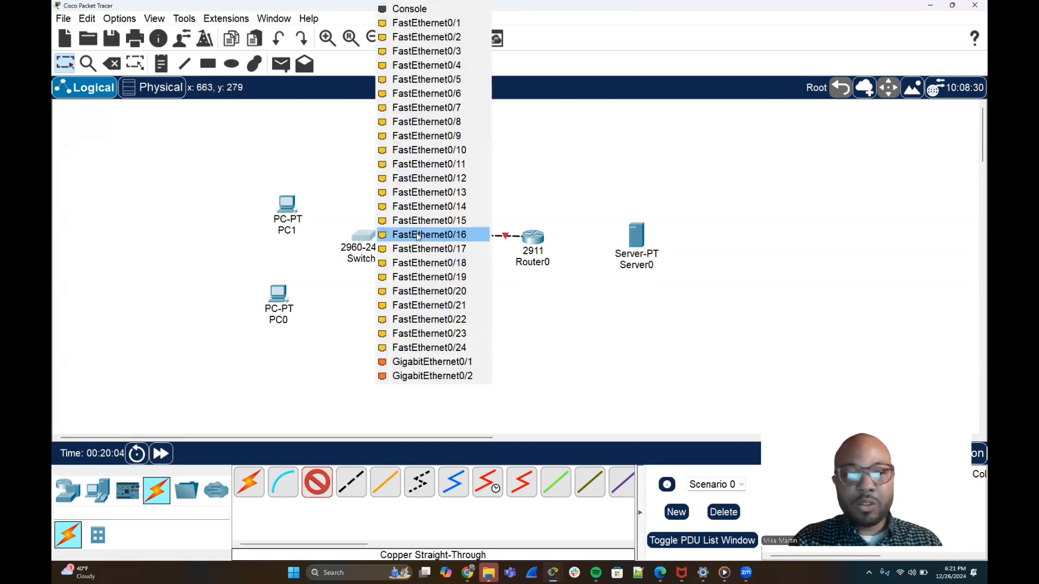
{"action": "left_click", "coordinate": [425, 24]}
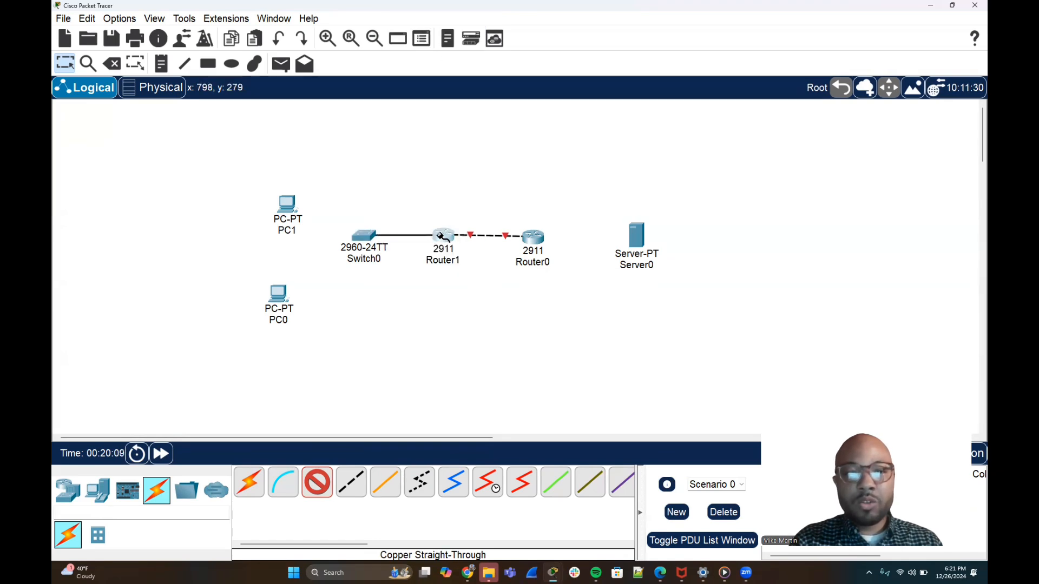
{"action": "left_click", "coordinate": [440, 236]}
{"action": "left_click", "coordinate": [477, 272]}
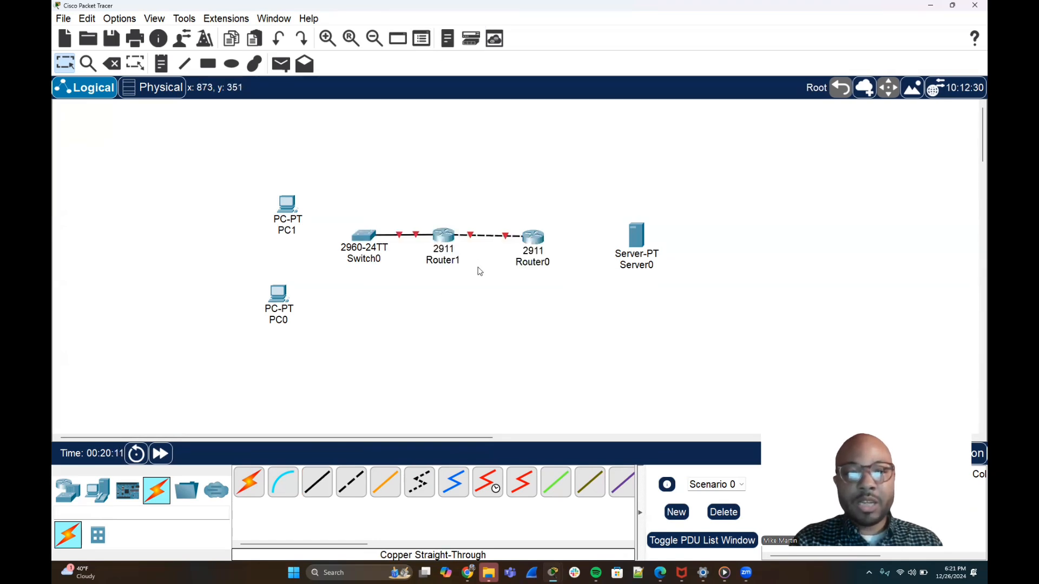
- Connect GigabitEthernet0/1 of Router0 to Server0 with a Copper Straight-Through cable, and shift both devices slightly to the right
{"action": "left_click", "coordinate": [325, 481]}
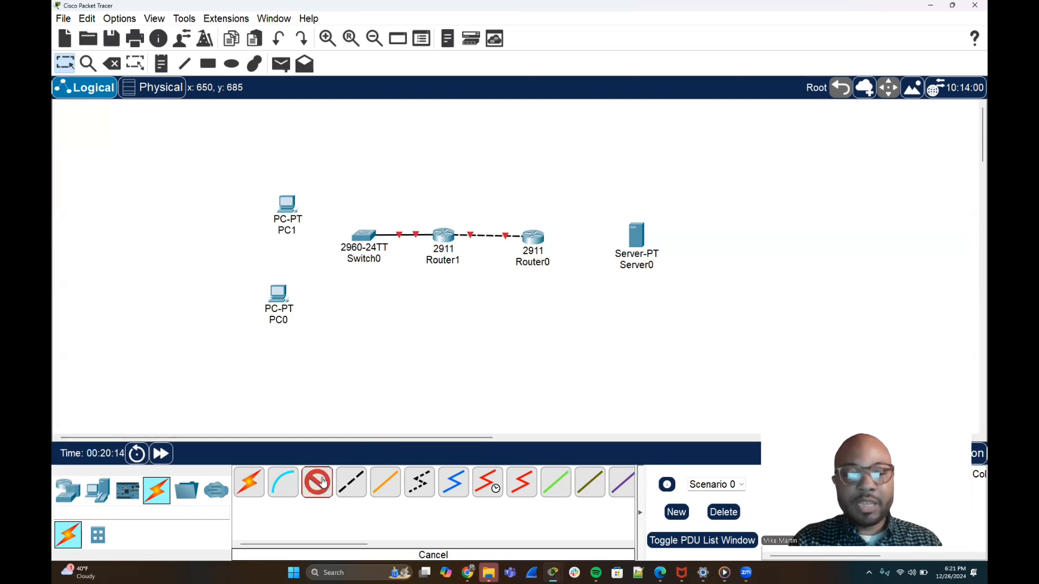
{"action": "left_click", "coordinate": [534, 239]}
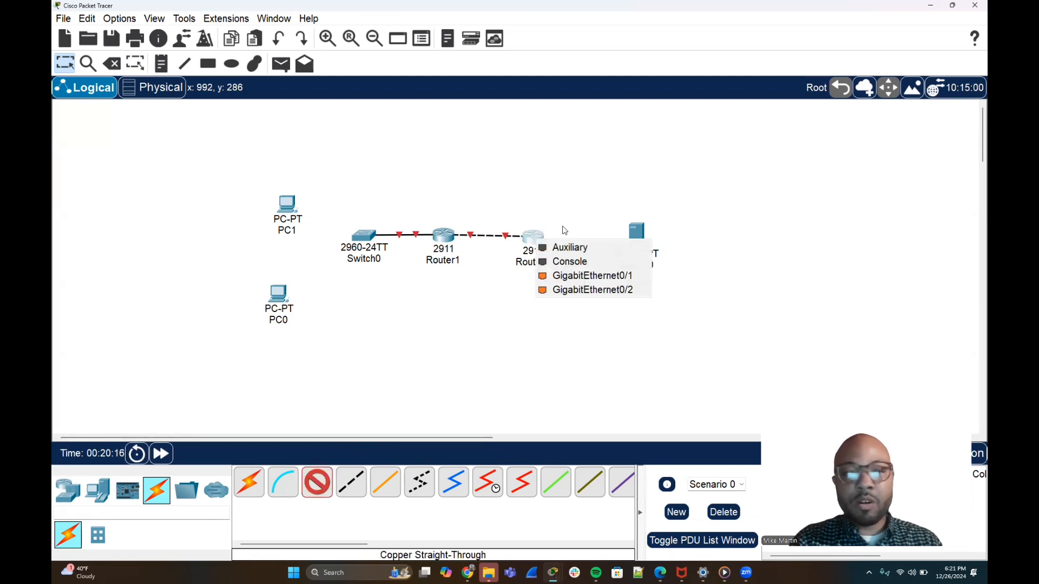
{"action": "left_click", "coordinate": [595, 276]}
{"action": "left_click", "coordinate": [639, 242]}
{"action": "left_click", "coordinate": [673, 245]}
{"action": "left_click_drag", "start_coordinate": [639, 242], "coordinate": [652, 241]}
{"action": "left_click_drag", "start_coordinate": [543, 242], "coordinate": [553, 241]}
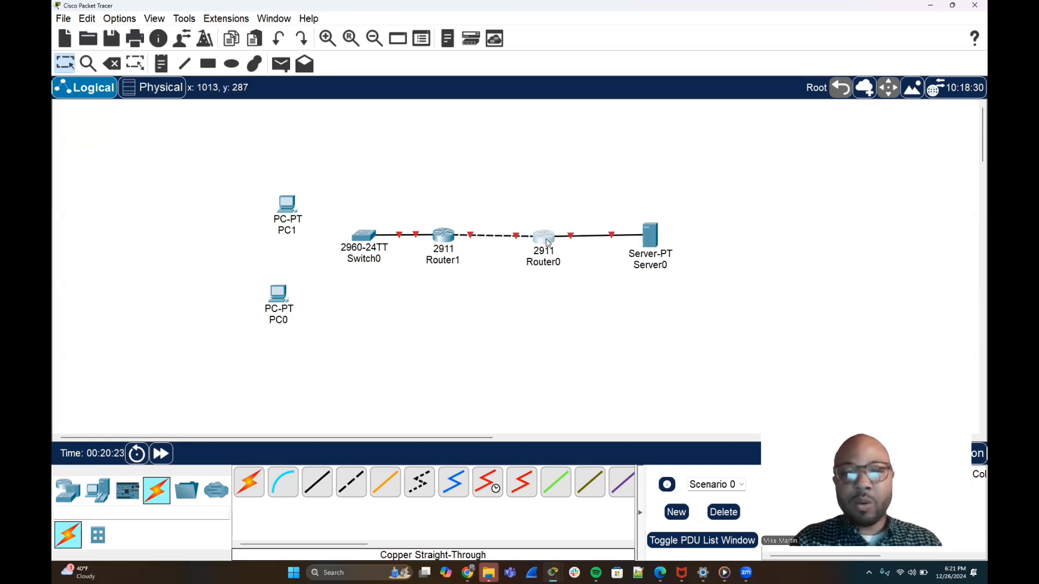
- Connect PC0 and PC1 to Switch0 using the automatically chosen connection type
{"action": "left_click", "coordinate": [249, 484]}
{"action": "left_click", "coordinate": [279, 293]}
{"action": "left_click", "coordinate": [349, 237]}
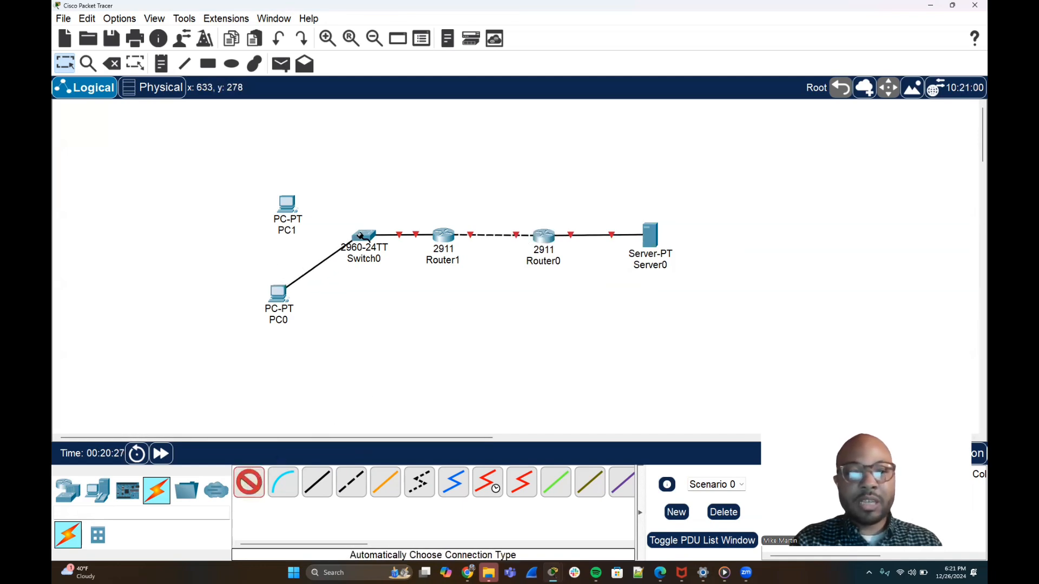
{"action": "left_click", "coordinate": [260, 477]}
{"action": "left_click", "coordinate": [295, 215]}
{"action": "left_click", "coordinate": [363, 236]}
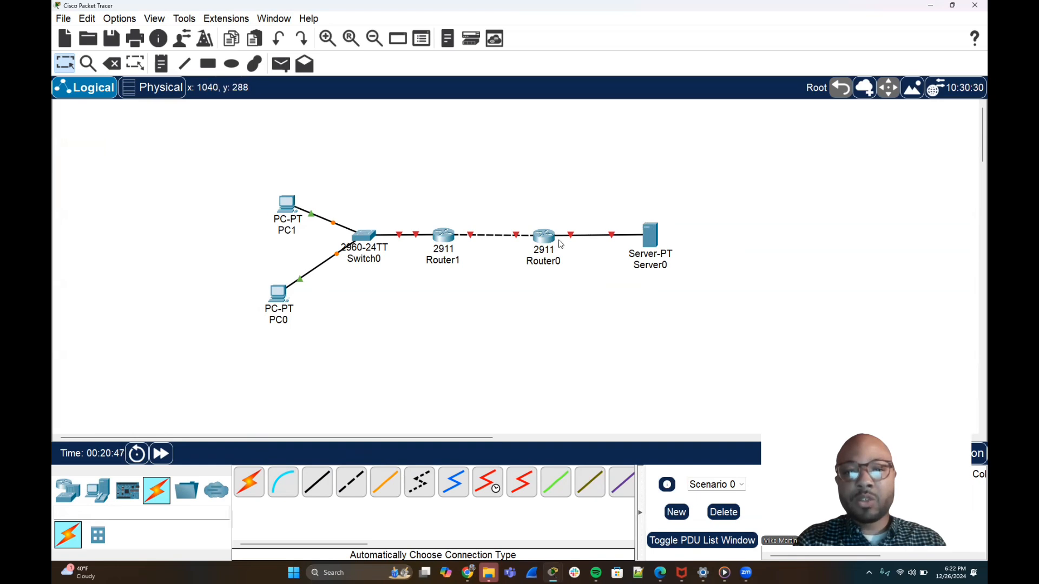
- Open Router1's command line and enter global configuration mode with enable and conf t
{"action": "left_click", "coordinate": [450, 239]}
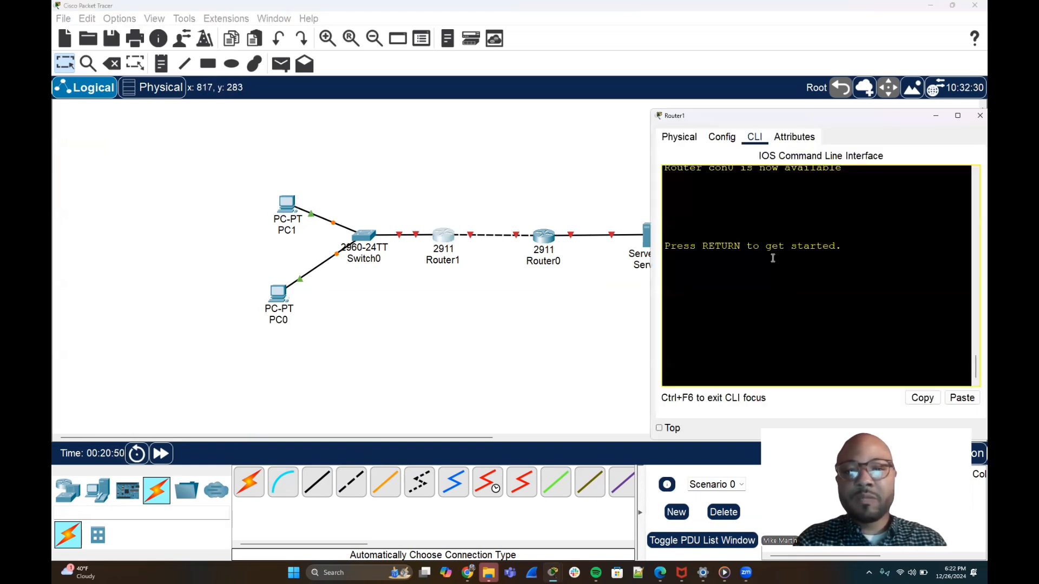
{"action": "key", "text": "Return"}
{"action": "key", "text": "Return"}
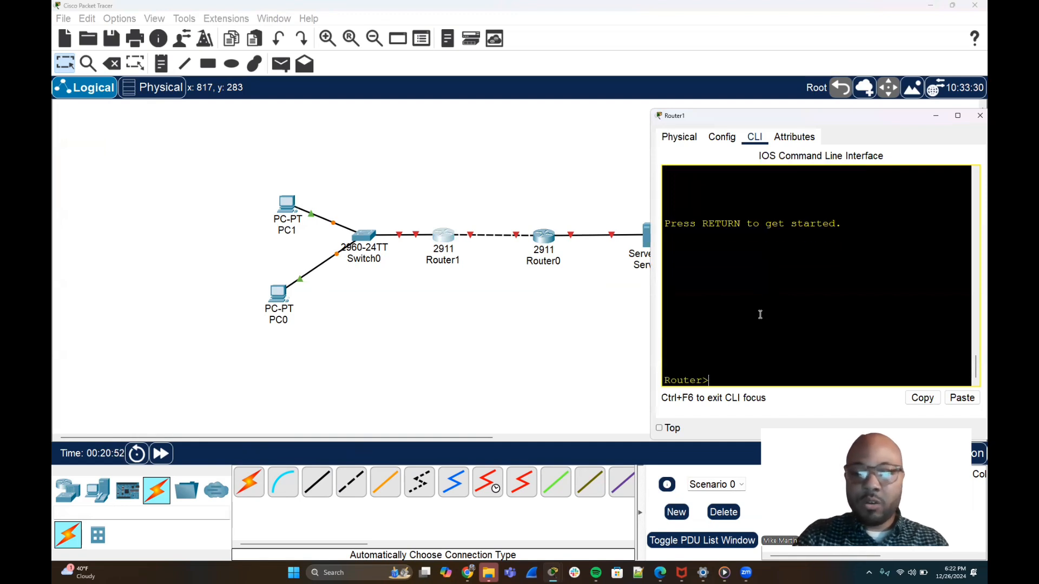
{"action": "type", "text": "en"}
{"action": "key", "text": "Tab"}
{"action": "key", "text": "Return"}
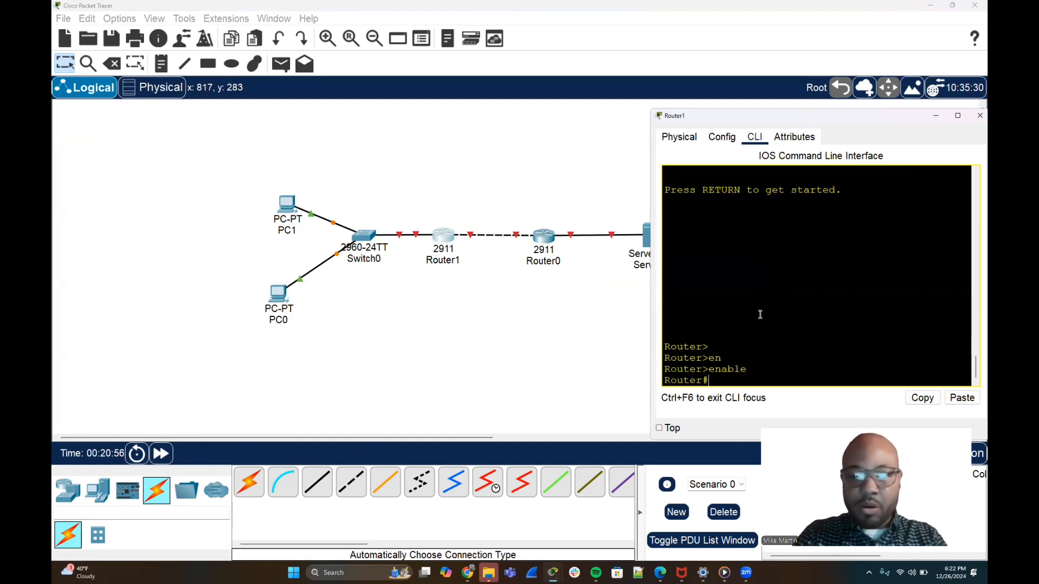
{"action": "type", "text": "conf t"}
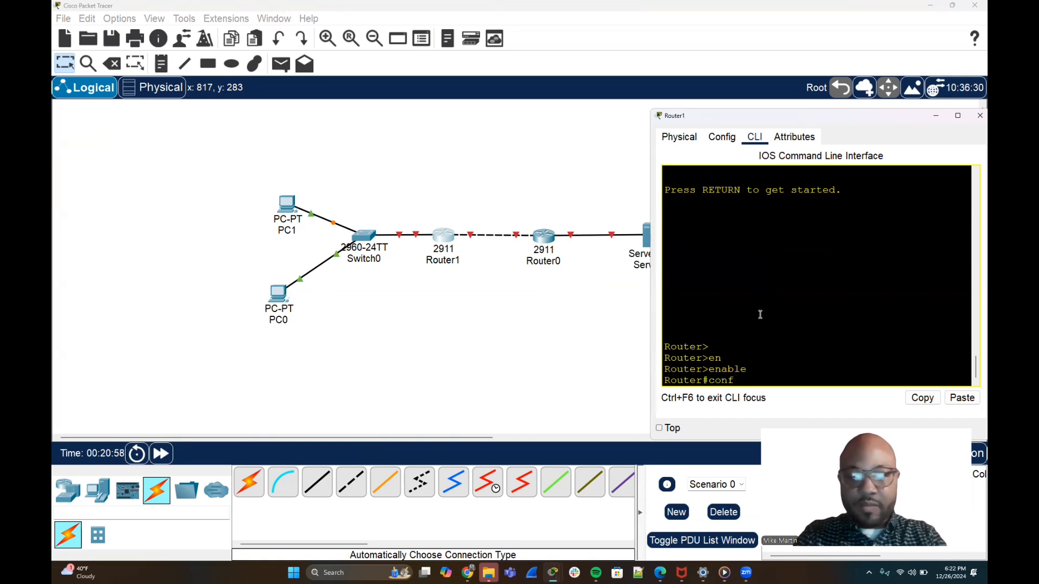
{"action": "key", "text": "Return"}
{"action": "key", "text": "Return"}
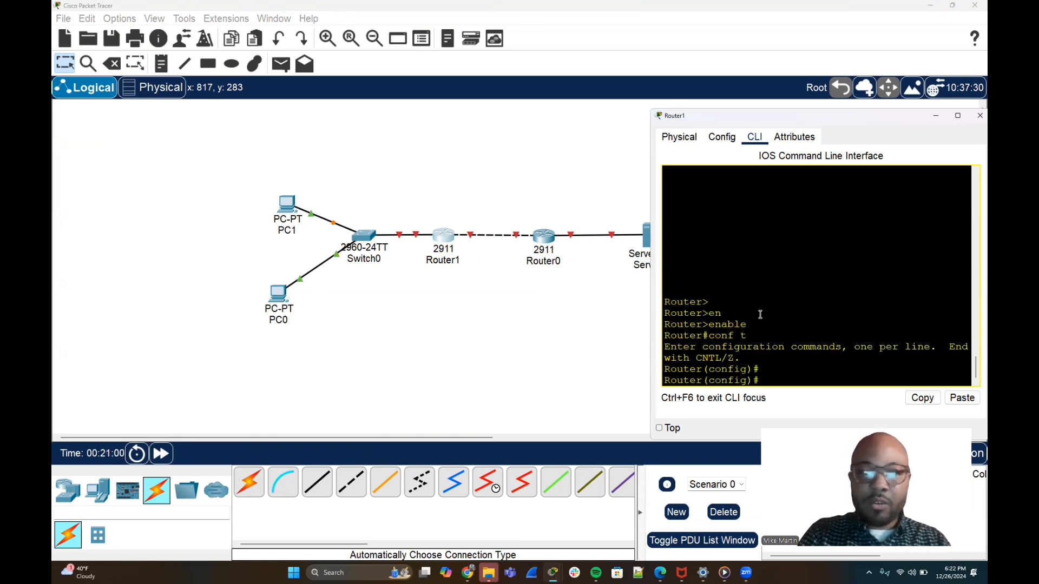
- Bring up interface gigabitEthernet 0/0 on Router1 with no shutdown
{"action": "type", "text": "int gig"}
{"action": "key", "text": "Tab"}
{"action": "type", "text": "0/0"}
{"action": "key", "text": "Return"}
{"action": "type", "text": "no shut"}
{"action": "key", "text": "Tab"}
{"action": "key", "text": "Return"}
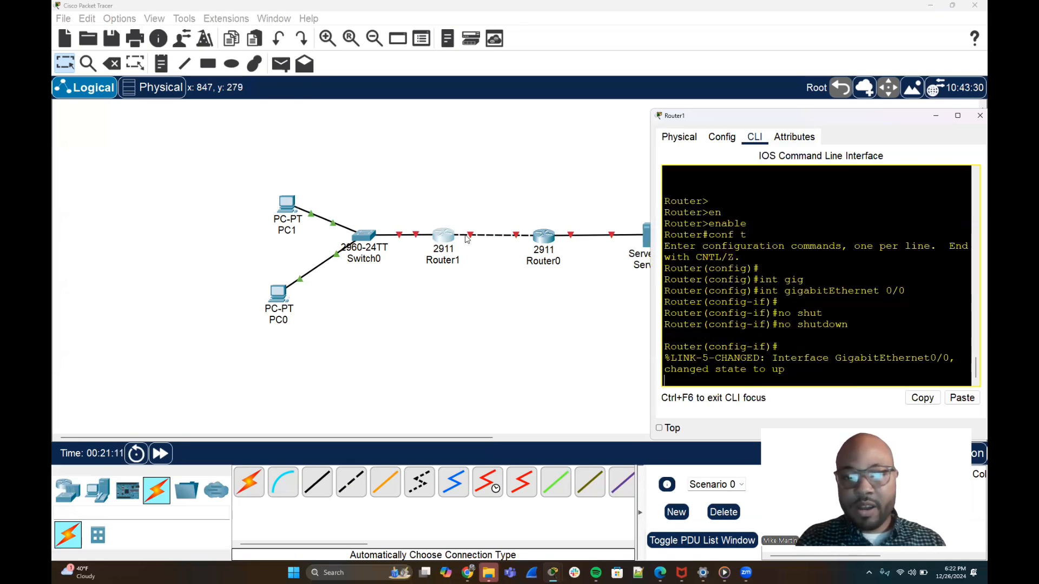
- Open Router0's command line, move its window clear of the topology, and enter global configuration mode with enable and conf t
{"action": "left_click", "coordinate": [548, 242]}
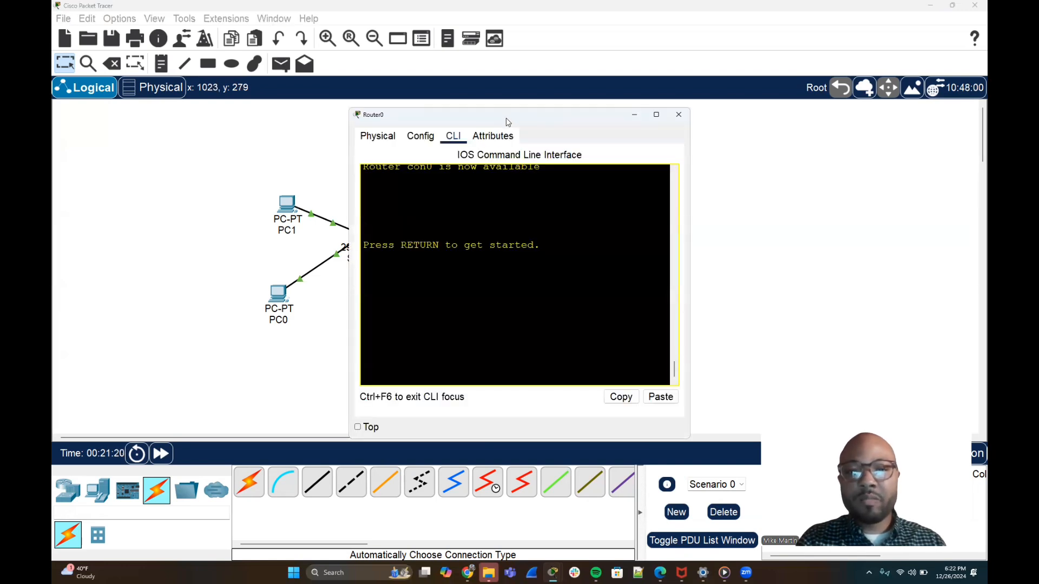
{"action": "left_click_drag", "start_coordinate": [520, 115], "coordinate": [805, 92]}
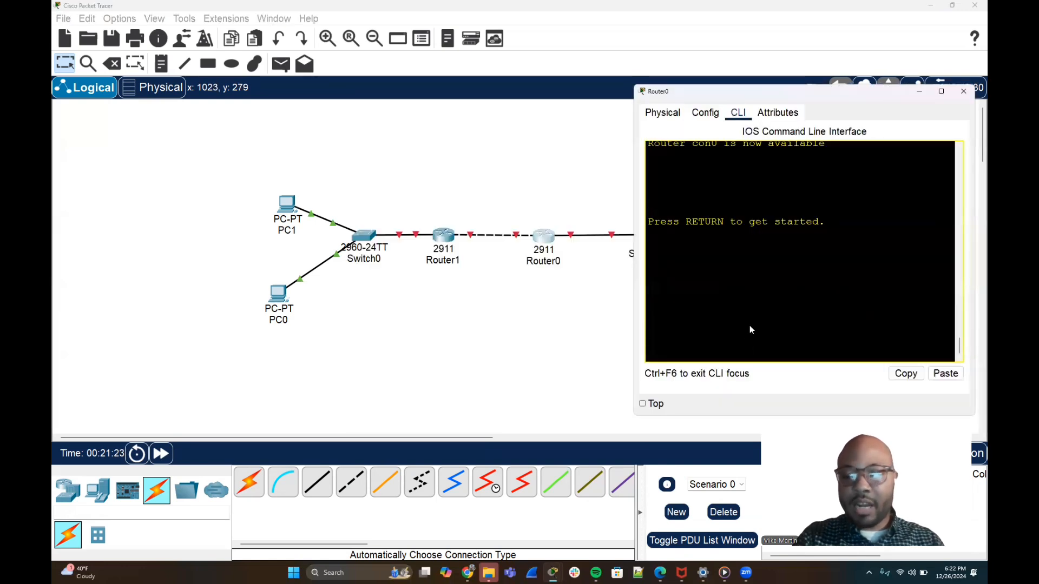
{"action": "key", "text": "Return"}
{"action": "key", "text": "Return"}
{"action": "type", "text": "en"}
{"action": "key", "text": "Tab"}
{"action": "key", "text": "Return"}
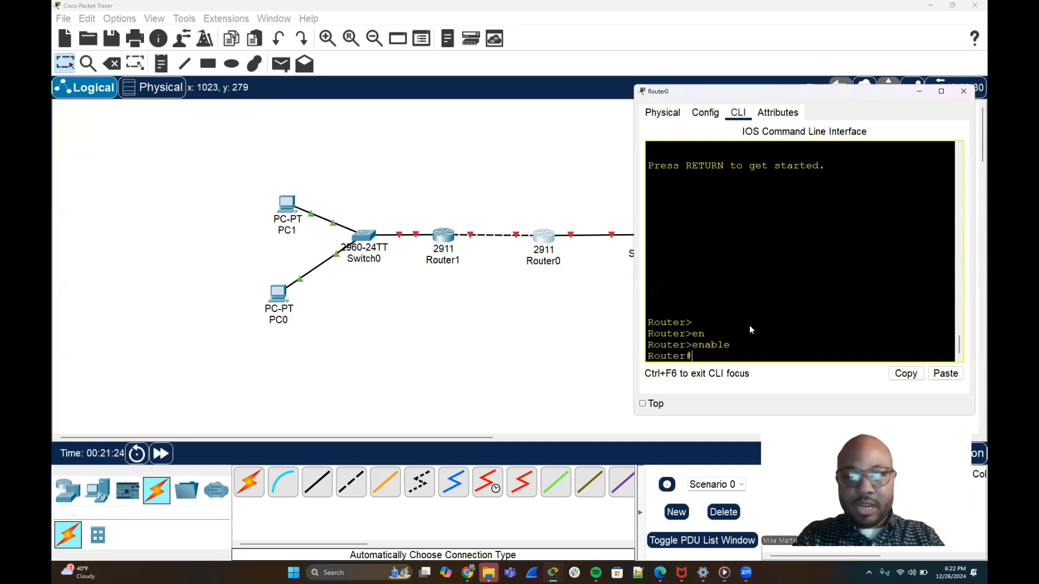
{"action": "type", "text": "conf"}
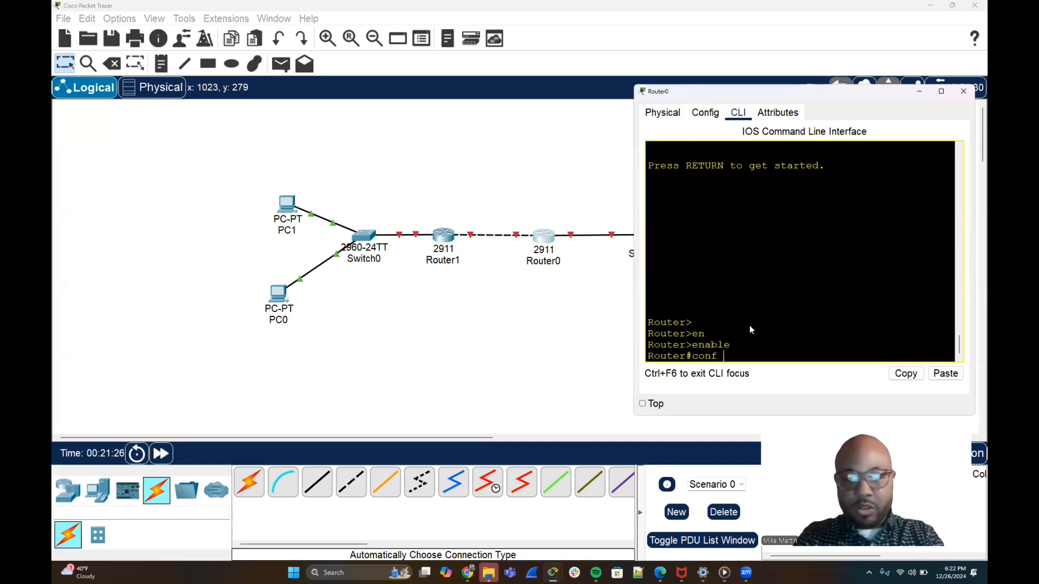
{"action": "type", "text": " t"}
{"action": "key", "text": "Return"}
{"action": "key", "text": "Return"}
- Bring up interface gigabitEthernet 0/0 on Router0 with no shutdown, and return to privileged mode
{"action": "type", "text": "int "}
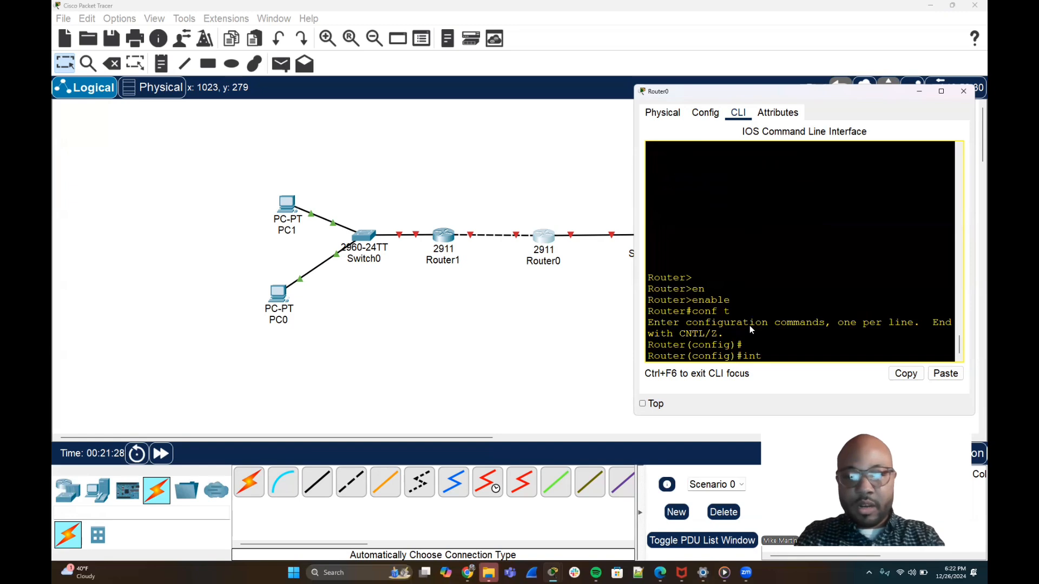
{"action": "type", "text": "gig"}
{"action": "key", "text": "Tab"}
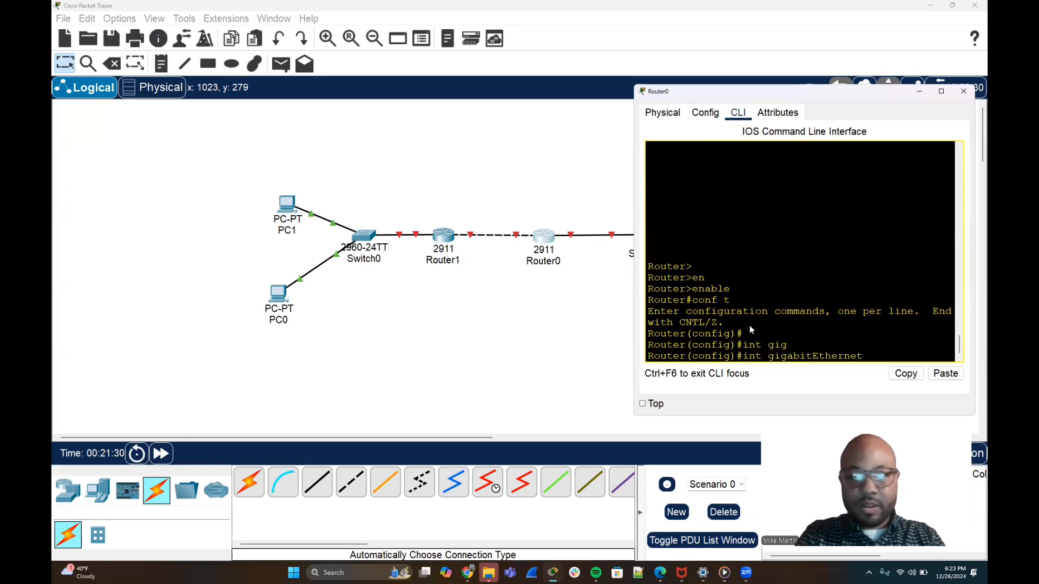
{"action": "type", "text": "0/0"}
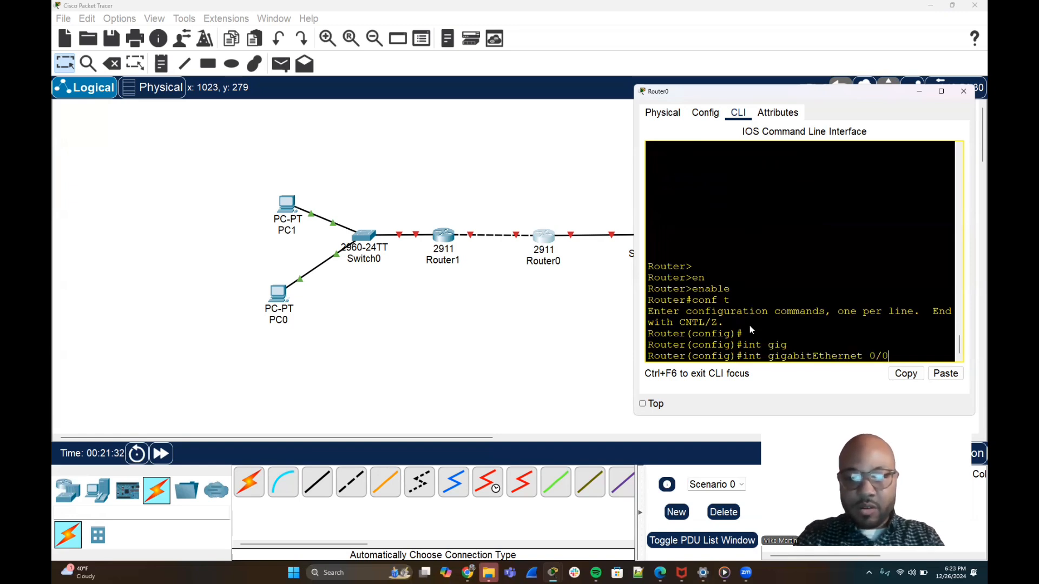
{"action": "key", "text": "Return"}
{"action": "key", "text": "Return"}
{"action": "type", "text": "no shut"}
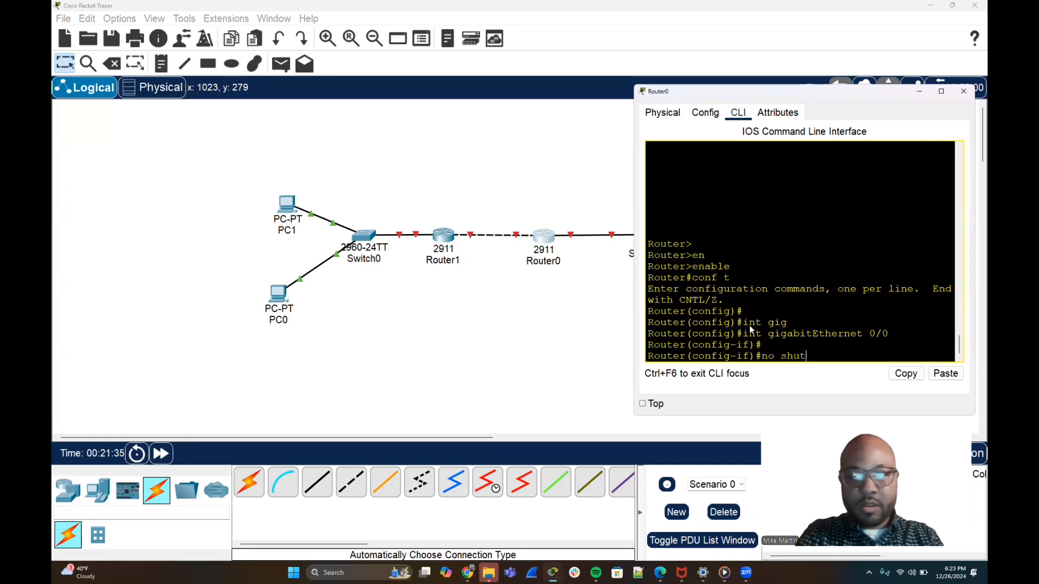
{"action": "key", "text": "Tab"}
{"action": "key", "text": "Return"}
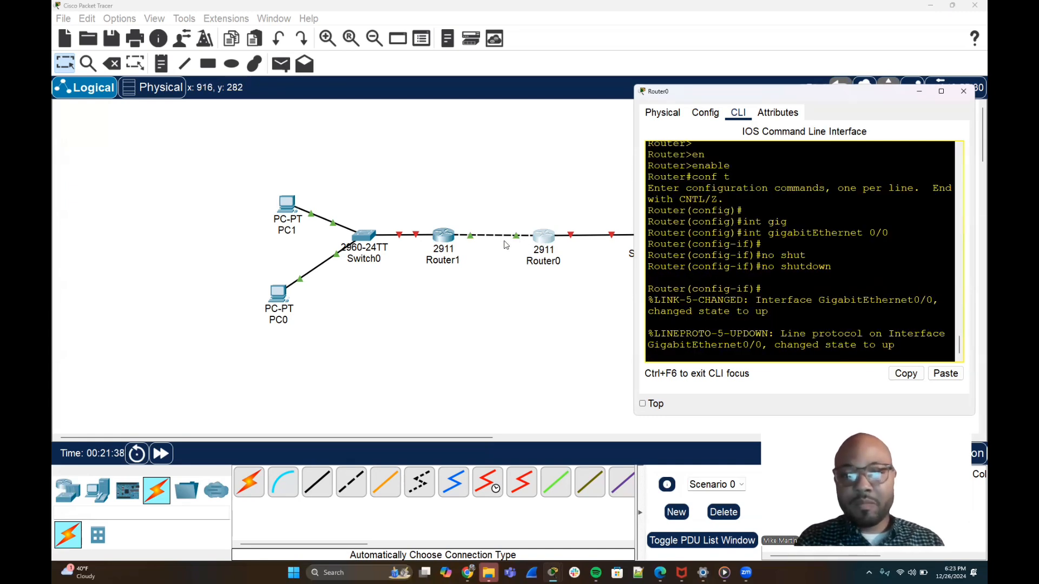
{"action": "key", "text": "Return"}
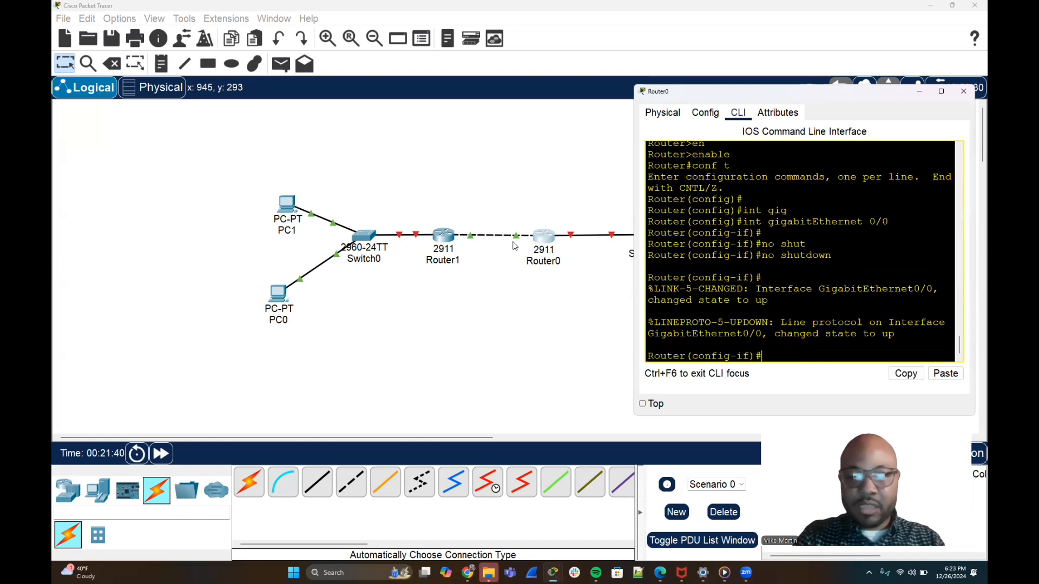
{"action": "key", "text": "Return"}
{"action": "key", "text": "ctrl+z"}
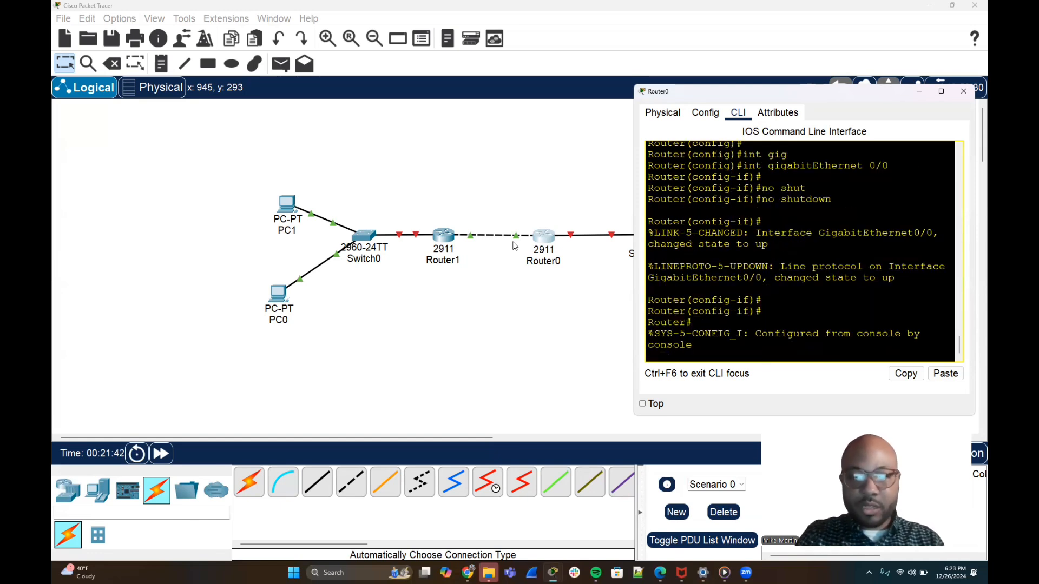
- List Router0's interface addresses and statuses with sh ip int brief
{"action": "key", "text": "Return"}
{"action": "type", "text": "sh ip int bri"}
{"action": "key", "text": "Tab"}
{"action": "key", "text": "Return"}
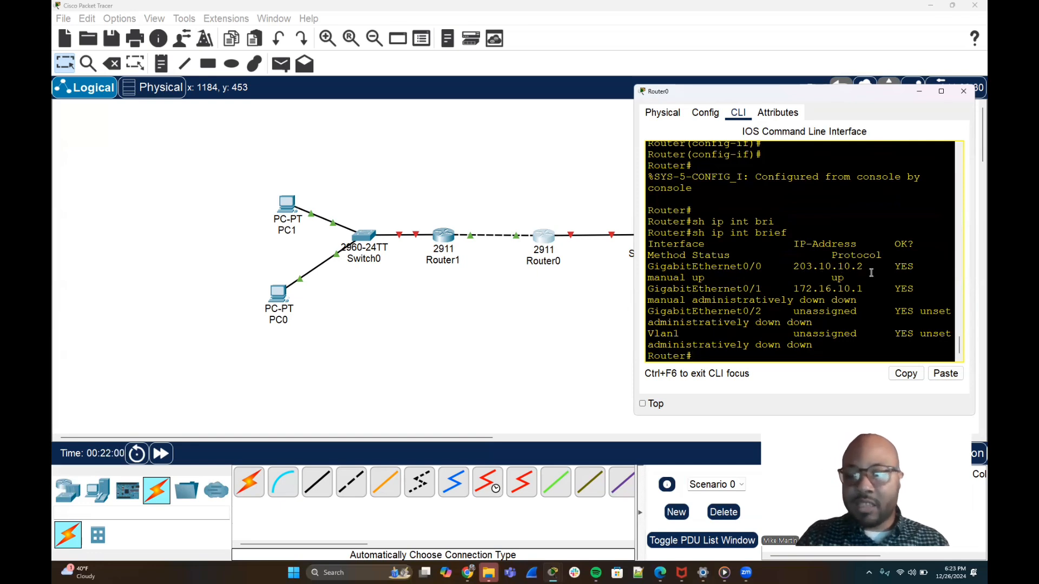
- Test the link from Router0 to Router1 with ping 203.10.10.1
{"action": "key", "text": "Return"}
{"action": "key", "text": "Return"}
{"action": "key", "text": "Return"}
{"action": "type", "text": "ping 203."}
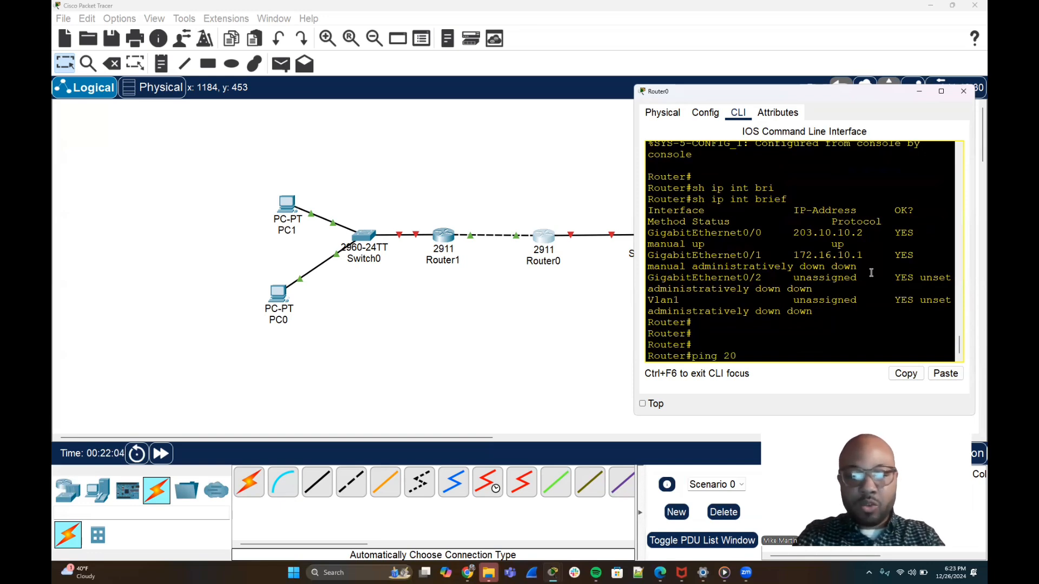
{"action": "key", "text": "BackSpace"}
{"action": "type", "text": "10.1"}
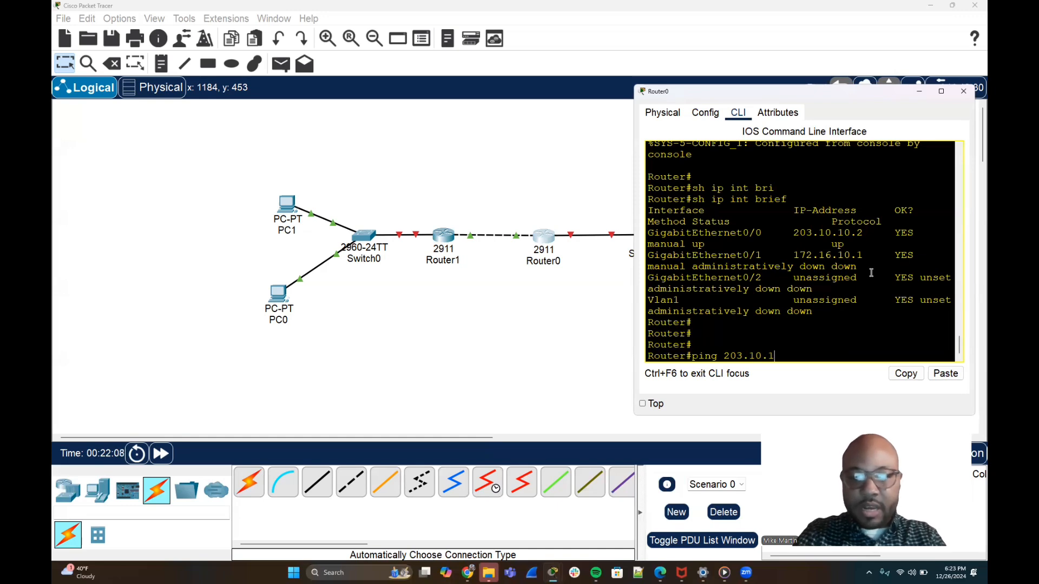
{"action": "type", "text": "0.1"}
{"action": "key", "text": "Return"}
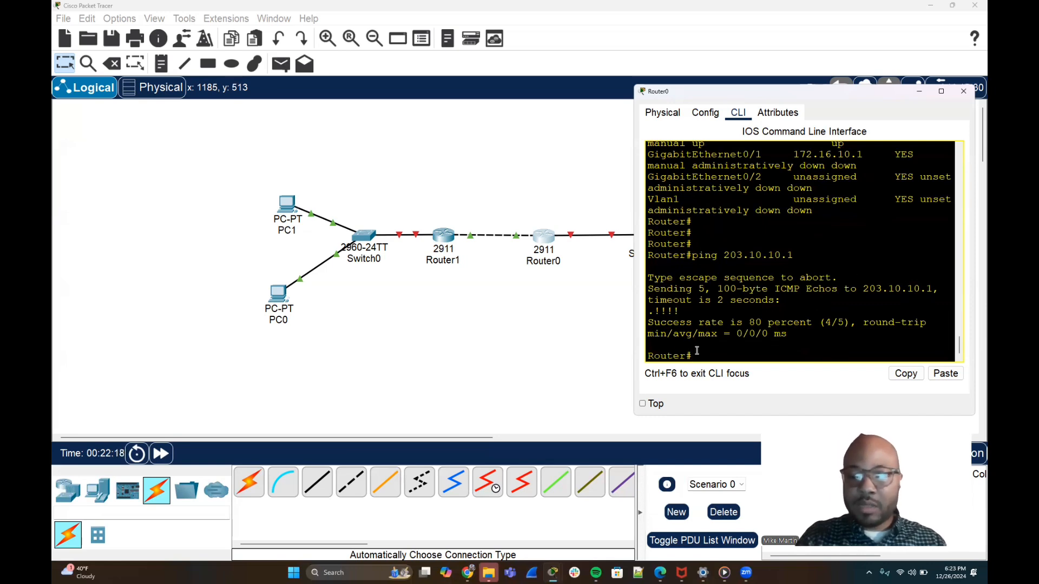
{"action": "key", "text": "Return"}
{"action": "key", "text": "Return"}
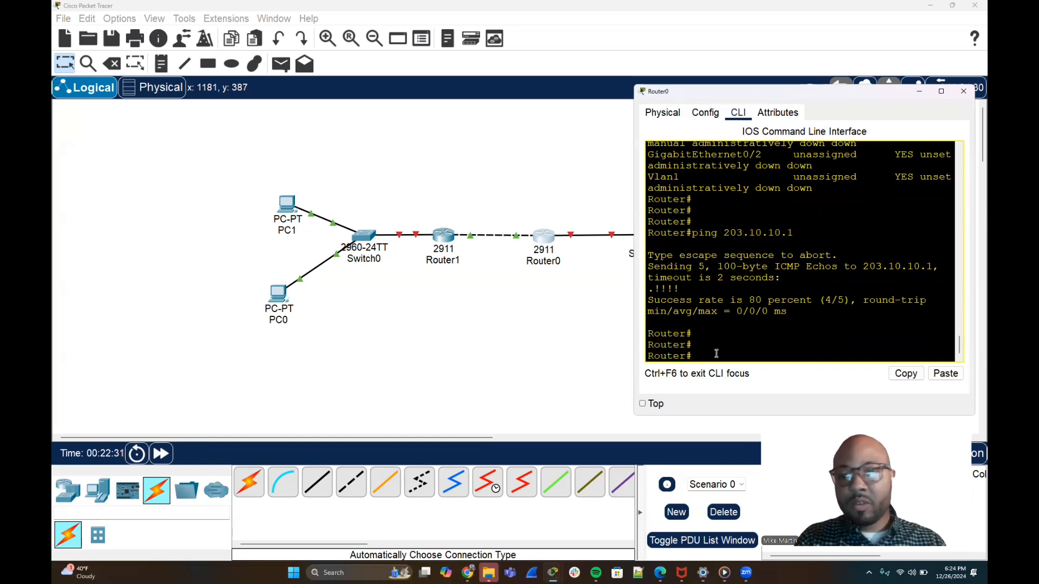
- Enter global configuration mode on Router0 with conf t
{"action": "type", "text": "i"}
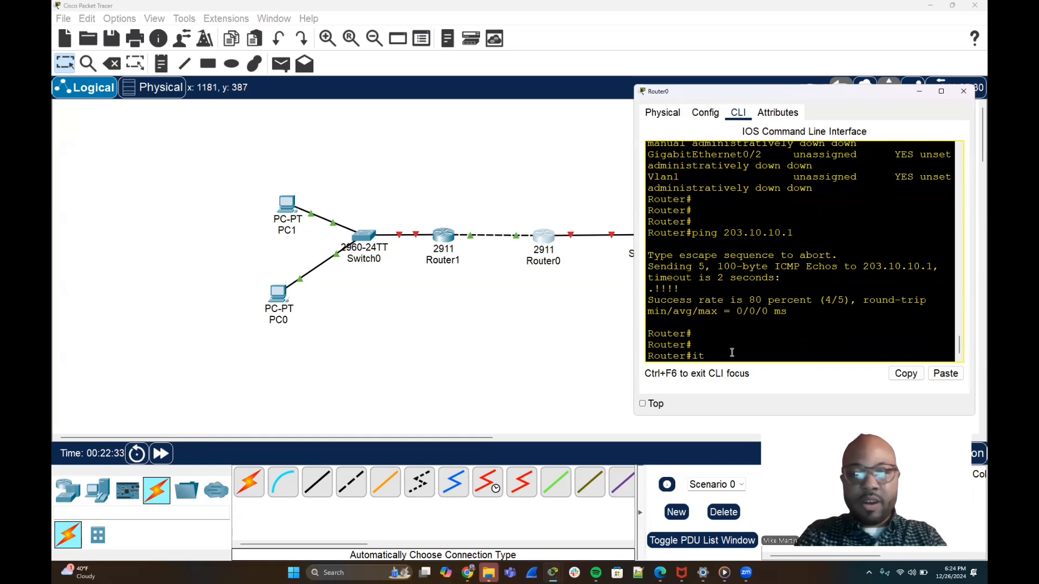
{"action": "key", "text": "BackSpace"}
{"action": "type", "text": "co"}
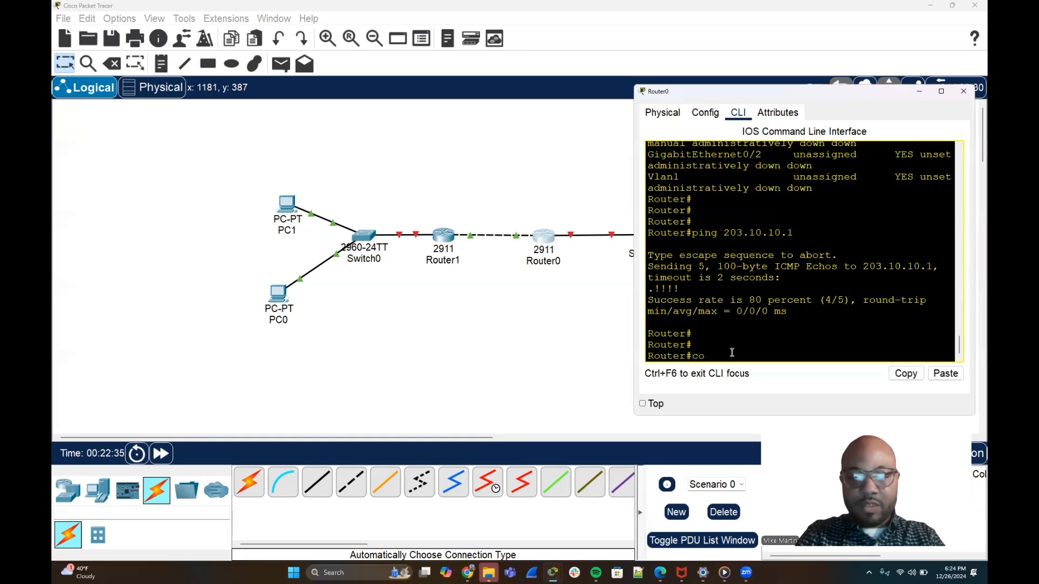
{"action": "type", "text": "nf t"}
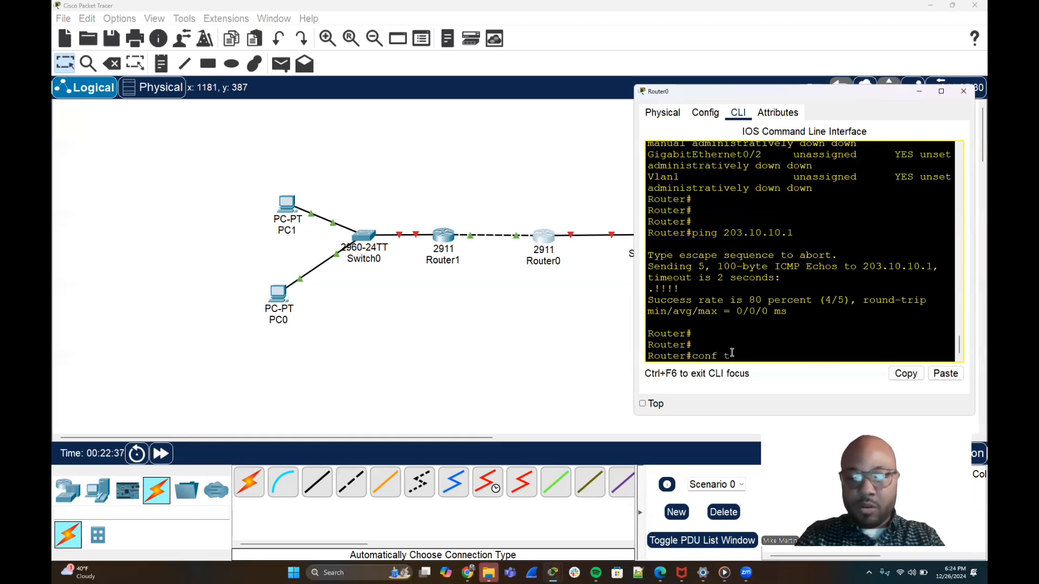
{"action": "key", "text": "Return"}
{"action": "key", "text": "Return"}
- Bring up interface gigabitEthernet 0/1 on Router0 with no shut, and return to privileged mode
{"action": "type", "text": "ig)#int"}
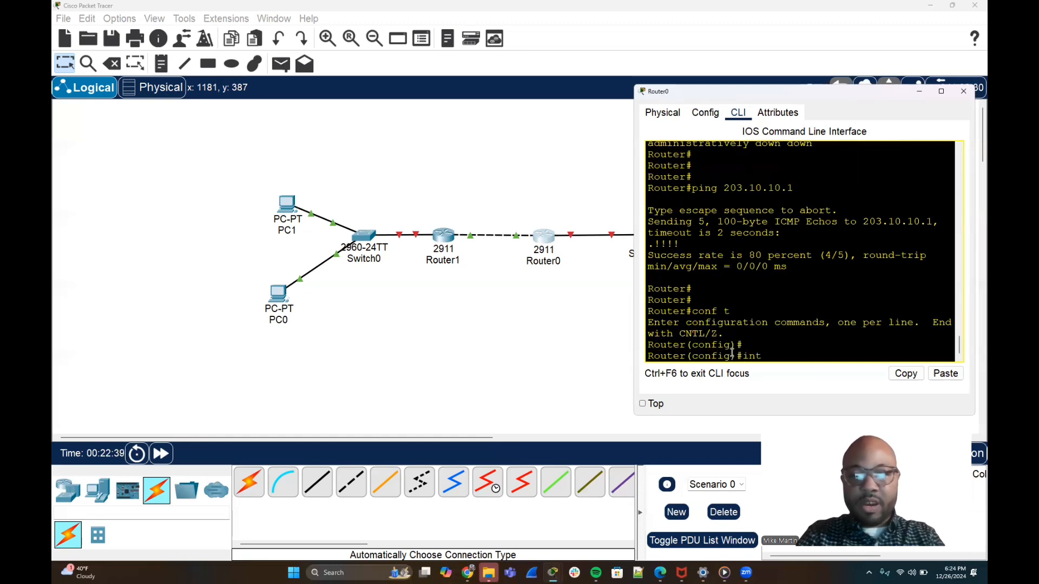
{"action": "type", "text": " gig"}
{"action": "key", "text": "Tab"}
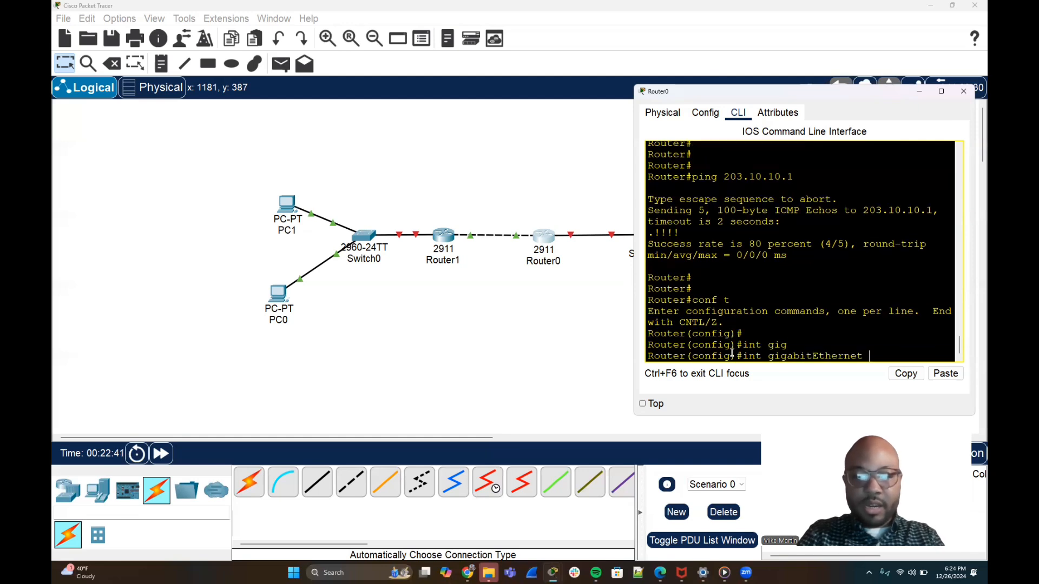
{"action": "type", "text": "0/1"}
{"action": "key", "text": "Return"}
{"action": "key", "text": "Return"}
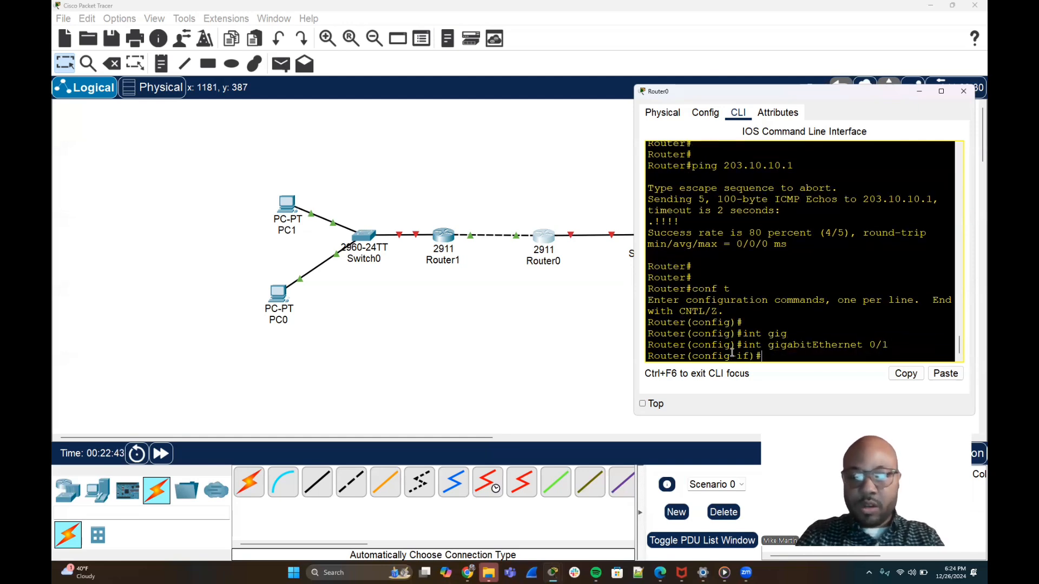
{"action": "type", "text": "no shut"}
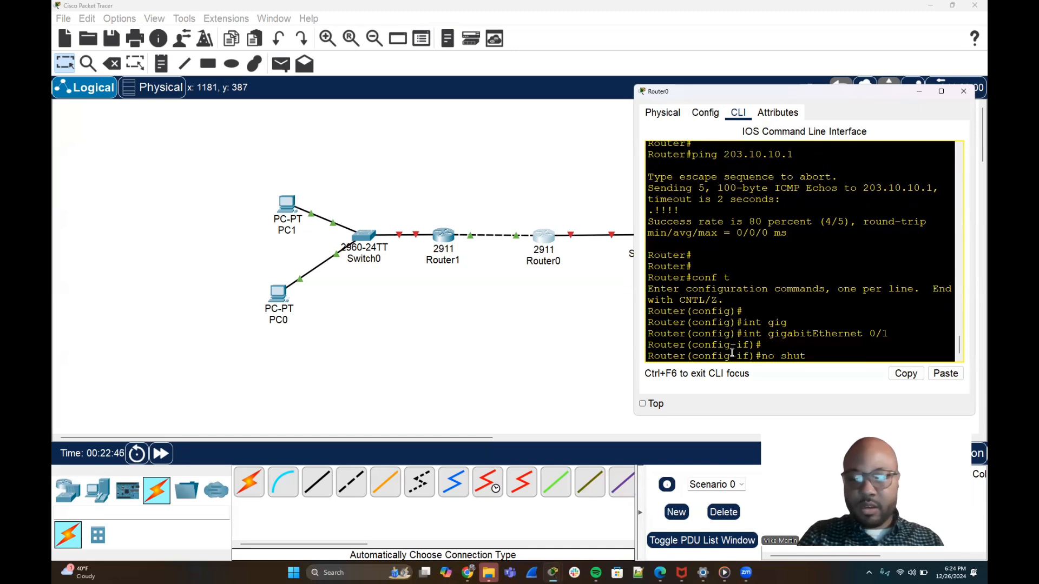
{"action": "key", "text": "Return"}
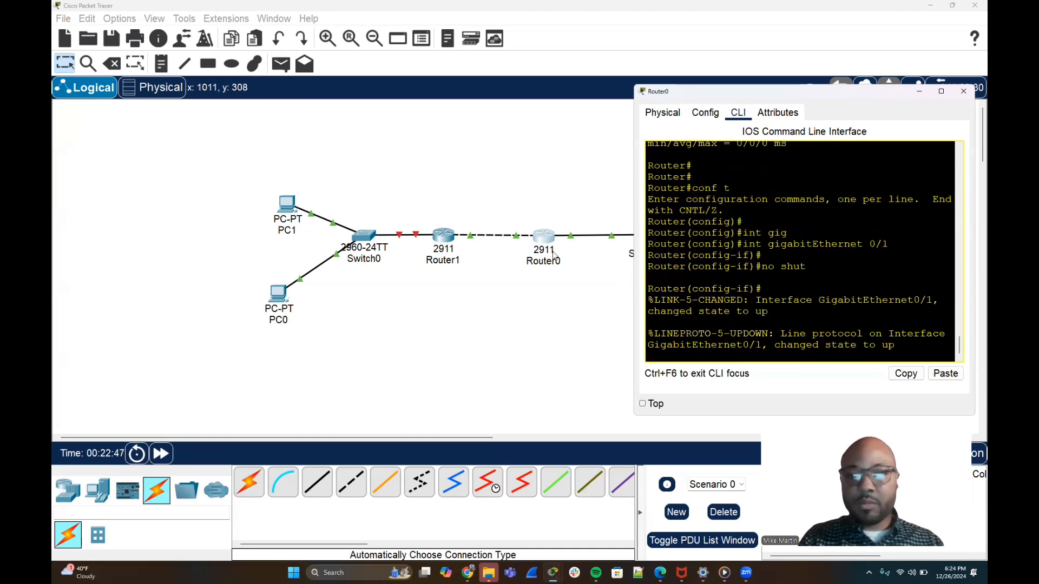
{"action": "key", "text": "Return"}
{"action": "key", "text": "Return"}
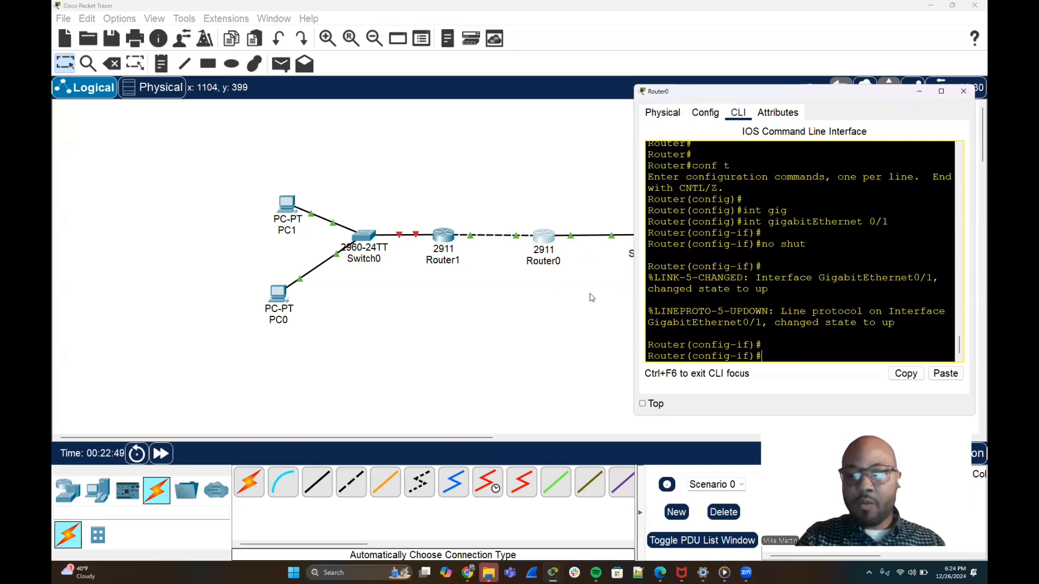
{"action": "key", "text": "ctrl+z"}
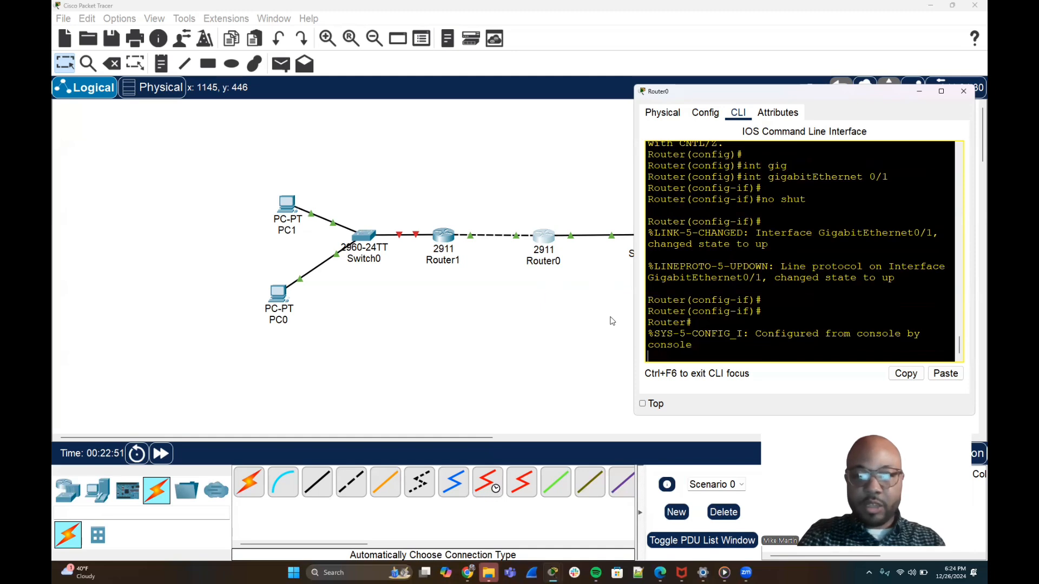
- List Router0's interfaces again with sh ip int brief to check gigabitEthernet 0/1
{"action": "key", "text": "Return"}
{"action": "key", "text": "Return"}
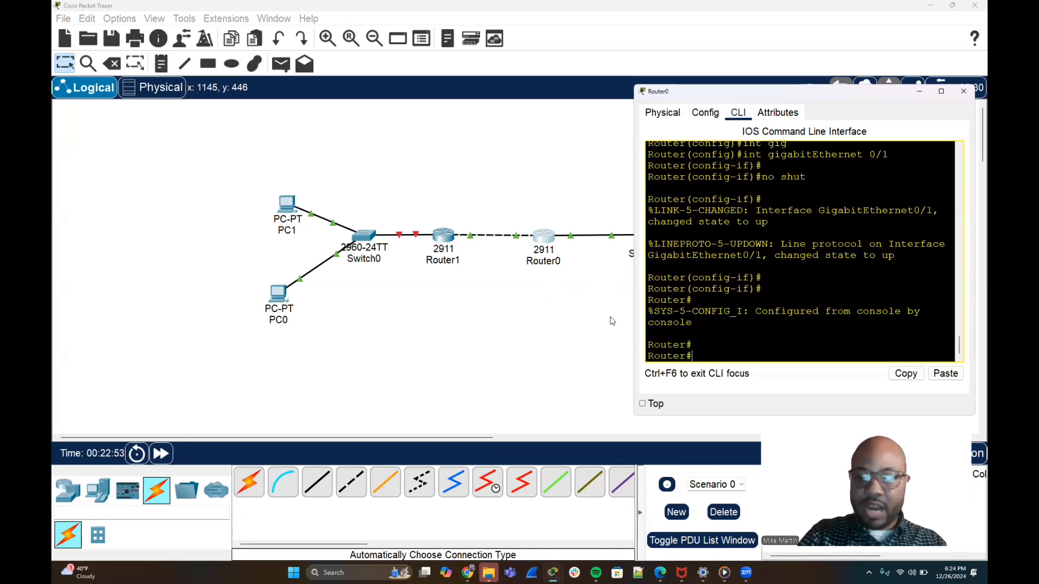
{"action": "type", "text": "sh ip int brief"}
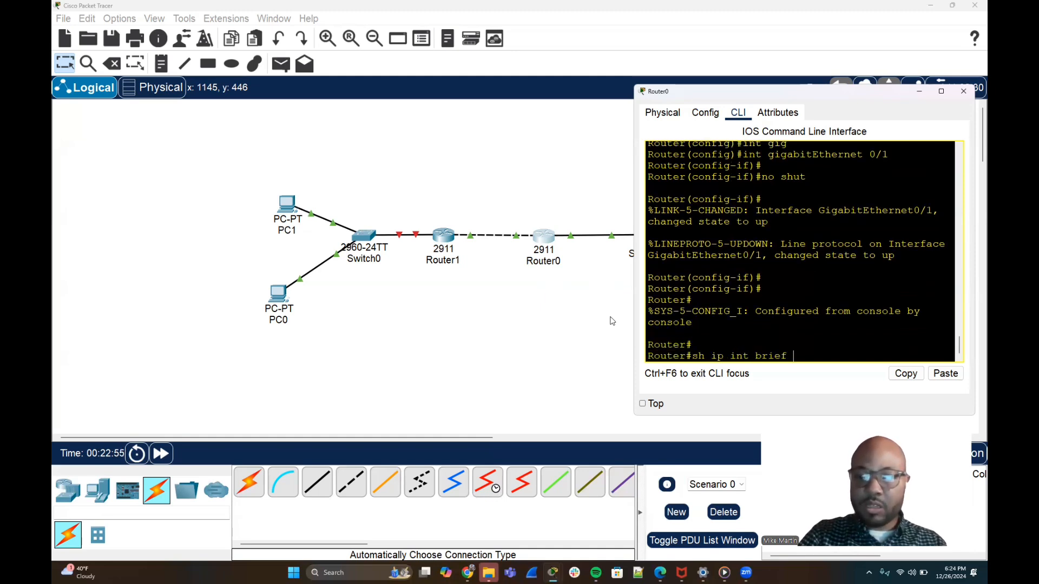
{"action": "key", "text": "Return"}
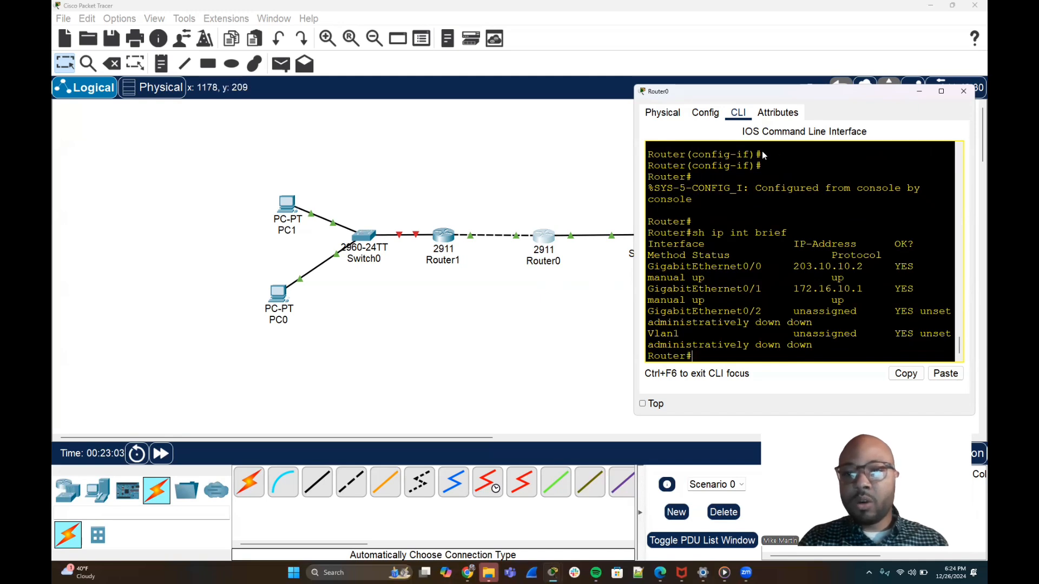
- Minimize Router0's window and open Server0's IP Configuration, moving its window clear of the topology
{"action": "left_click", "coordinate": [920, 93]}
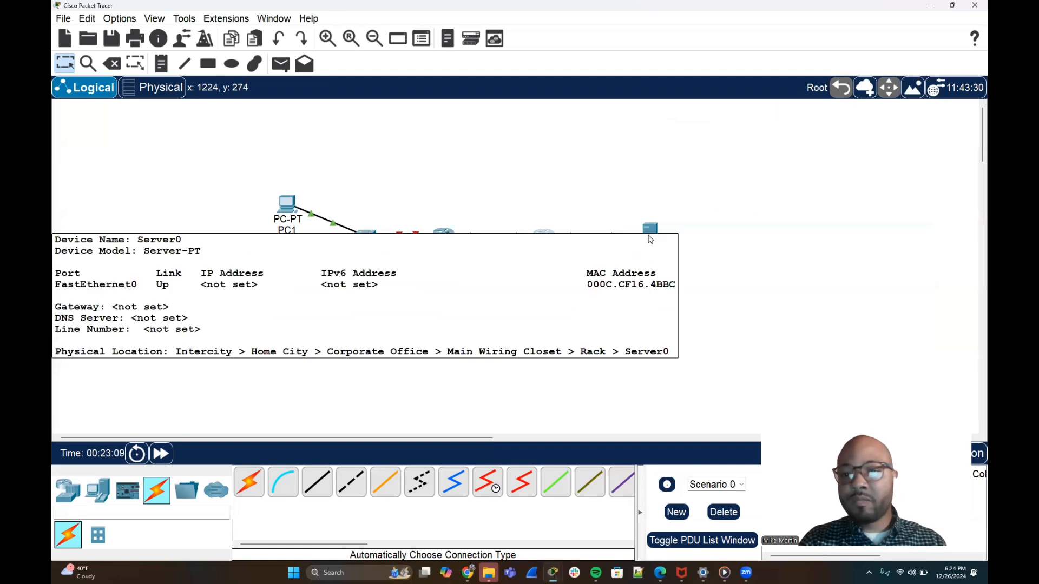
{"action": "left_click", "coordinate": [651, 239]}
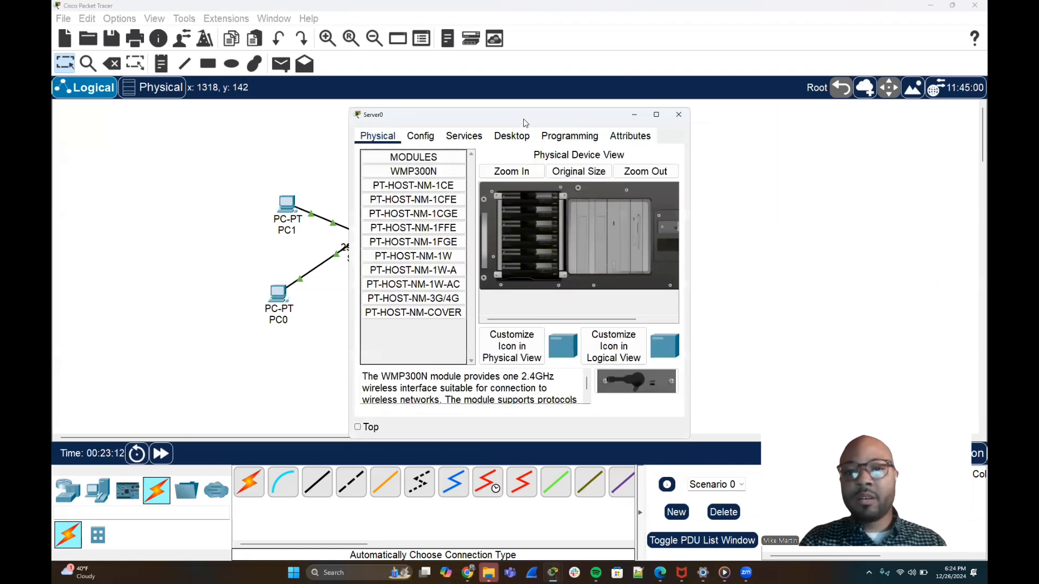
{"action": "left_click_drag", "start_coordinate": [524, 118], "coordinate": [840, 103]}
{"action": "left_click", "coordinate": [826, 125]}
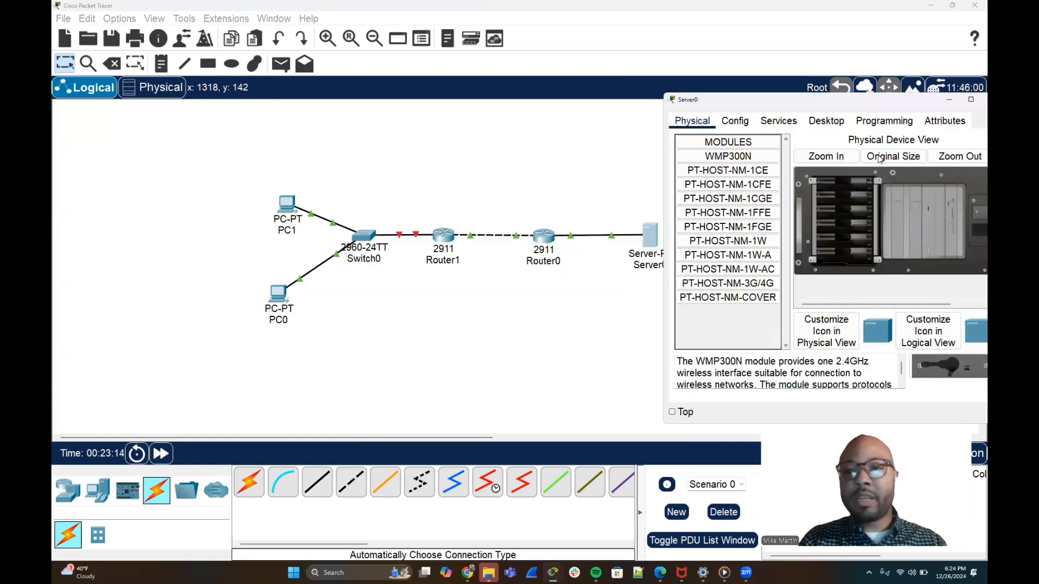
{"action": "left_click", "coordinate": [724, 167]}
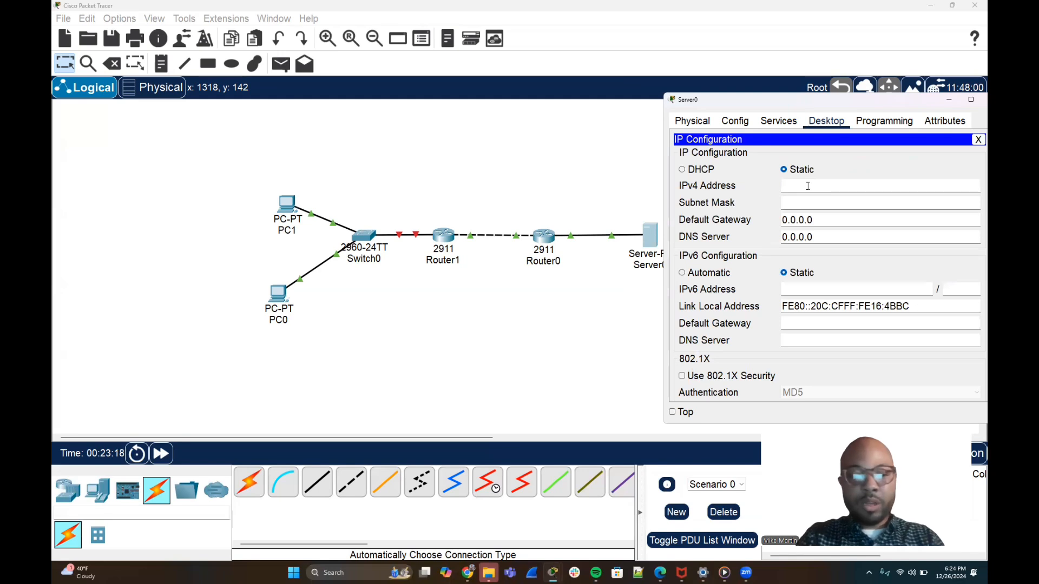
- Give Server0 the static IPv4 address 172.16.10.2 with subnet mask 255.255.255.0
{"action": "type", "text": "172"}
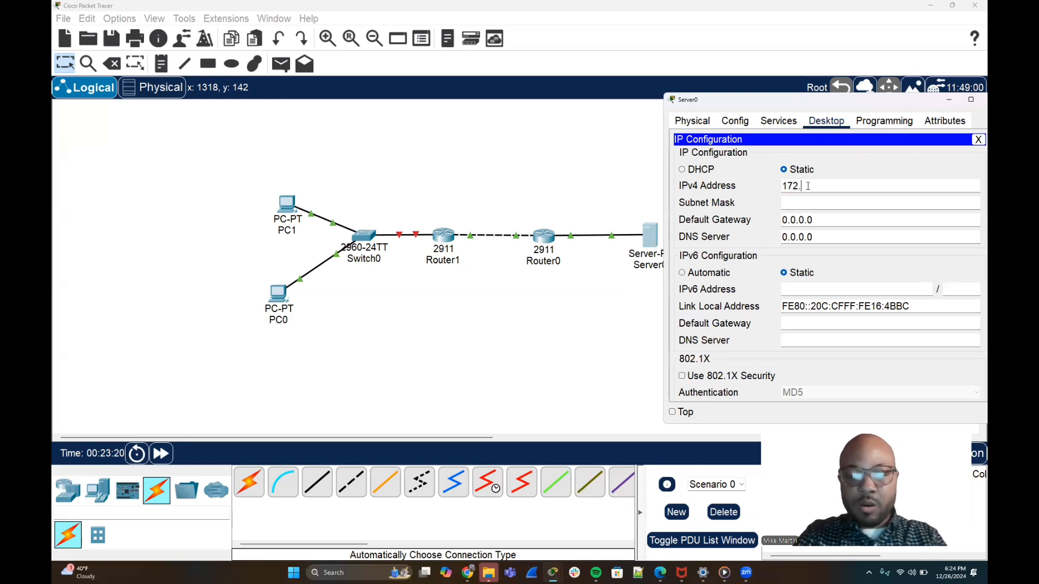
{"action": "type", "text": ".16"}
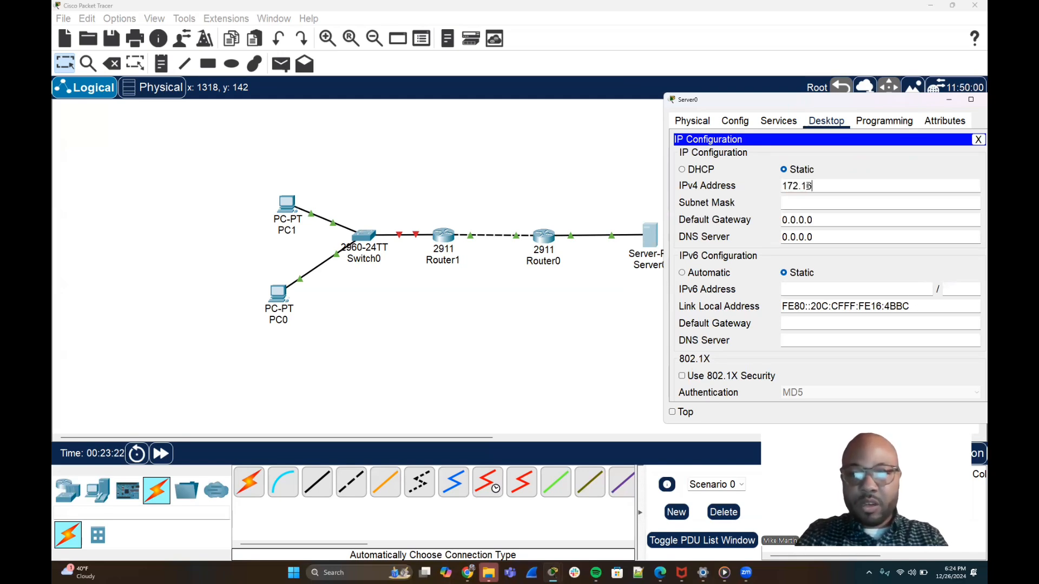
{"action": "type", "text": ".10.2"}
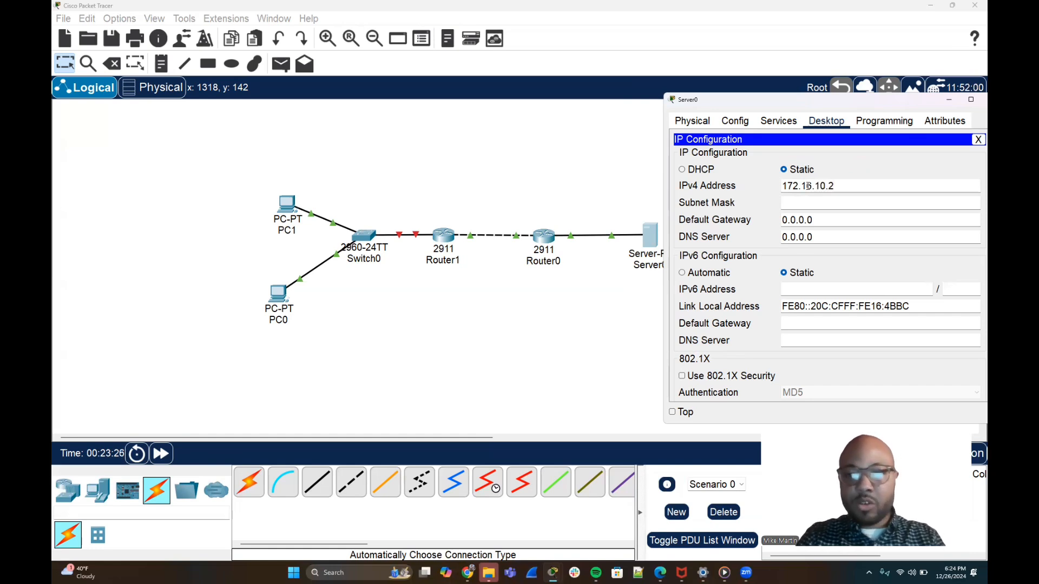
{"action": "key", "text": "Tab"}
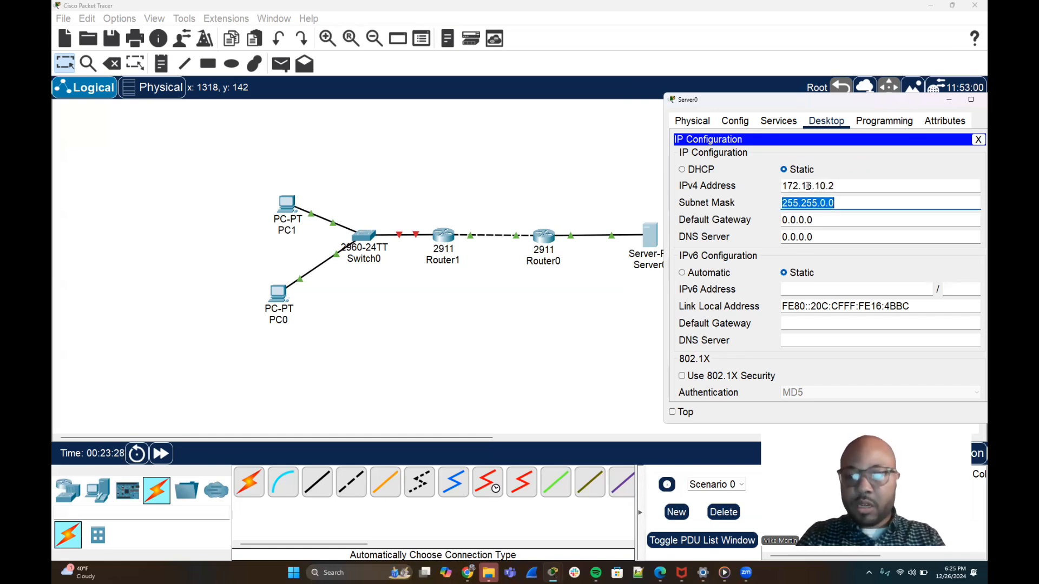
{"action": "key", "text": "End"}
{"action": "key", "text": "BackSpace"}
{"action": "key", "text": "BackSpace"}
{"action": "key", "text": "BackSpace"}
{"action": "type", "text": "255.0"}
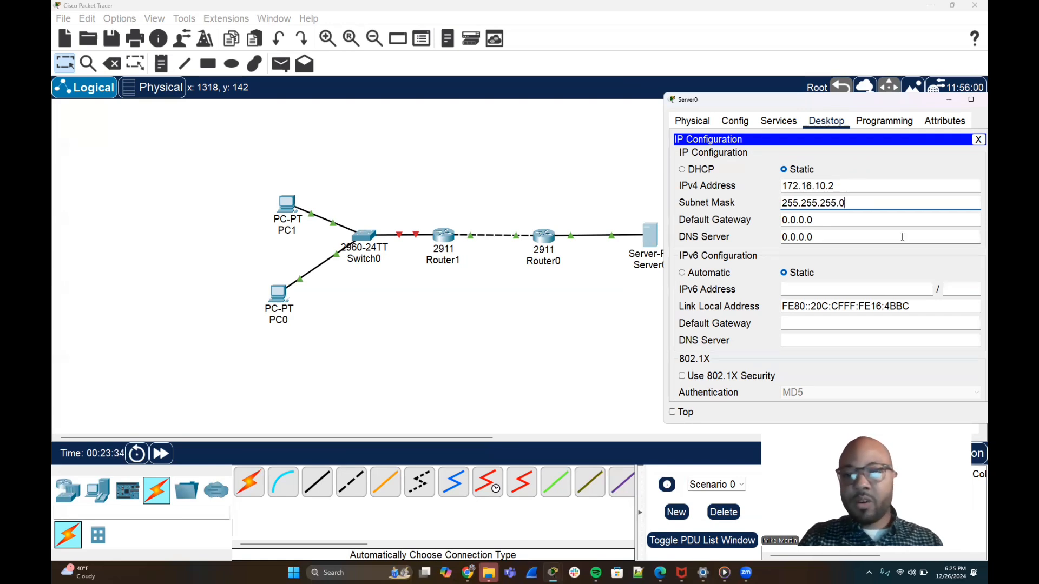
- Set Server0's IPv4 default gateway to 172.16.10.1
{"action": "left_click", "coordinate": [816, 220]}
{"action": "key", "text": "BackSpace"}
{"action": "key", "text": "BackSpace"}
{"action": "key", "text": "BackSpace"}
{"action": "key", "text": "BackSpace"}
{"action": "key", "text": "BackSpace"}
{"action": "key", "text": "BackSpace"}
{"action": "key", "text": "BackSpace"}
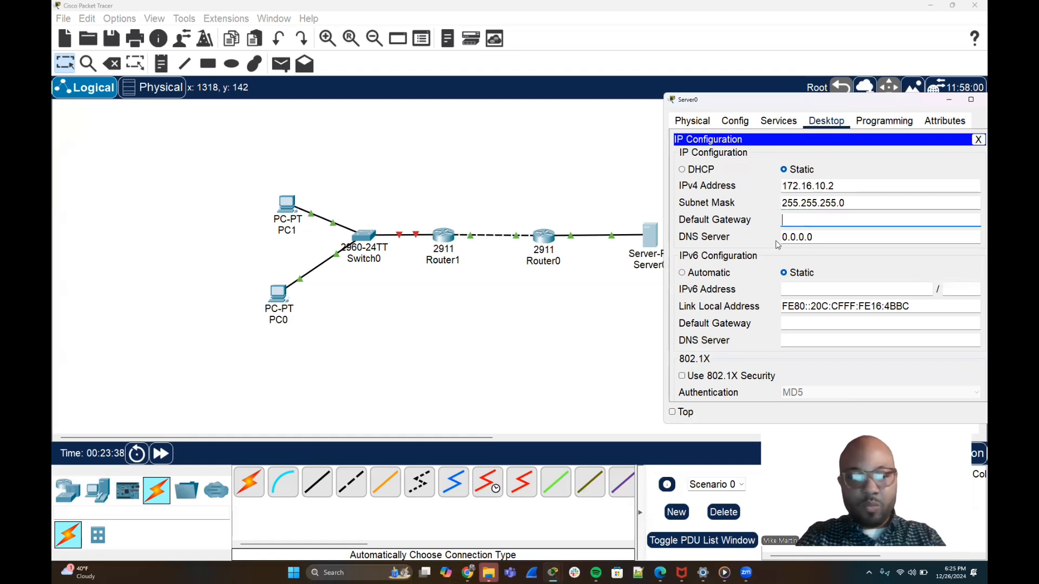
{"action": "type", "text": "72"}
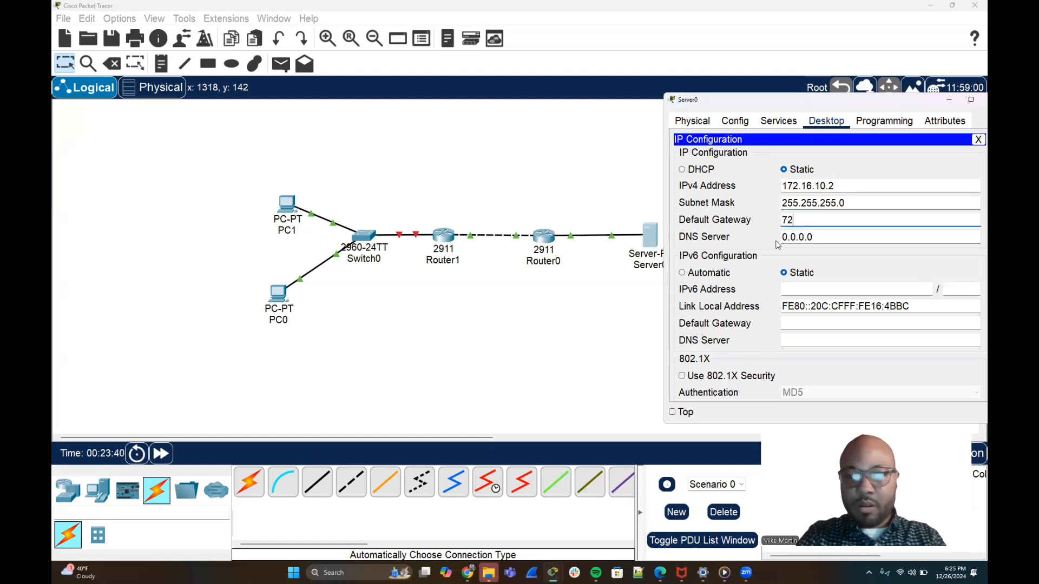
{"action": "key", "text": "BackSpace"}
{"action": "type", "text": "172.16"}
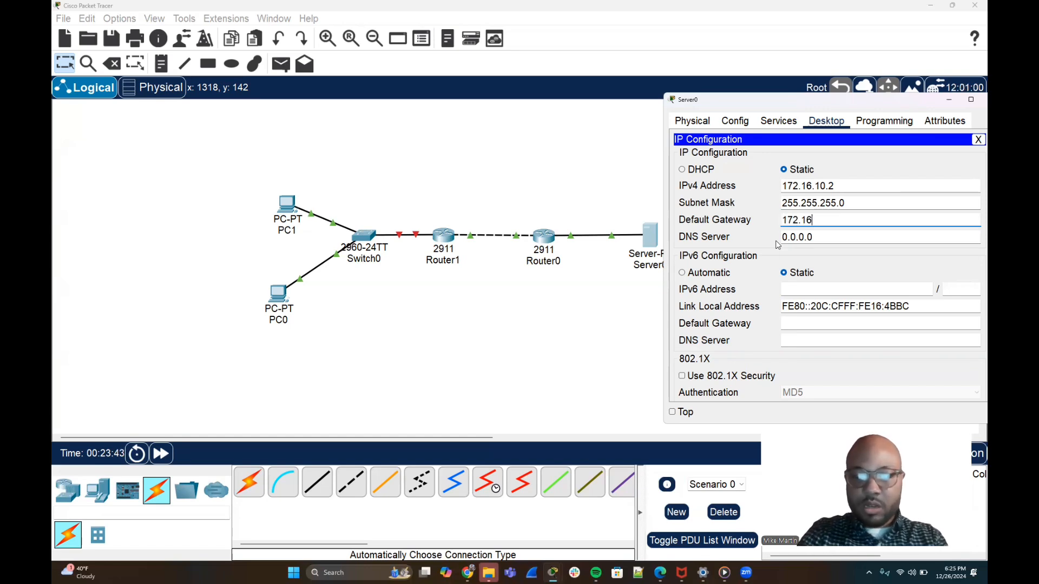
{"action": "type", "text": ".10.1"}
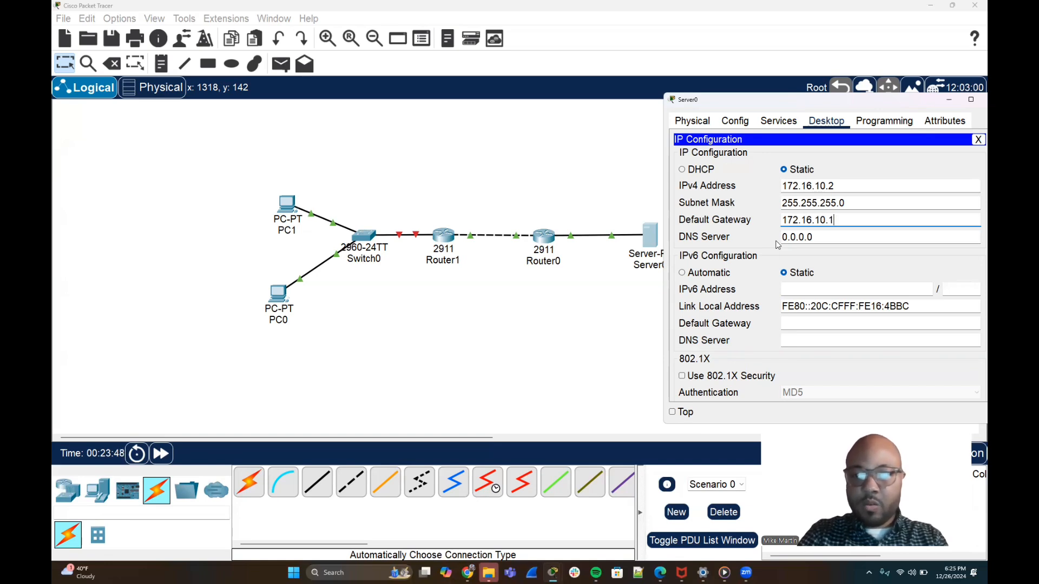
- Set Server0's IPv4 DNS server to 8.8.8.8, and return to the server's physical device view
{"action": "key", "text": "Tab"}
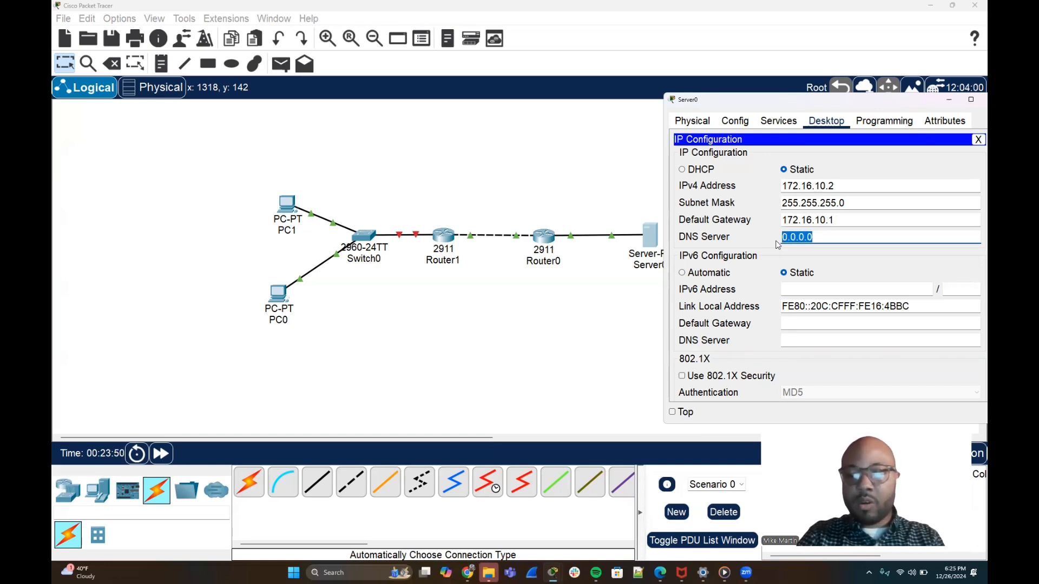
{"action": "type", "text": "8"}
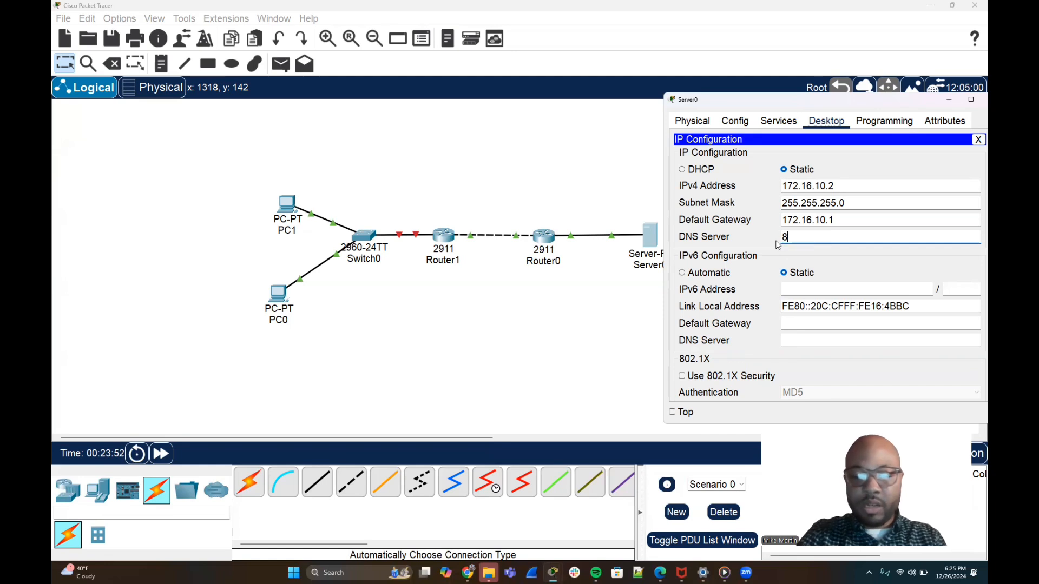
{"action": "type", "text": ".8.8.8"}
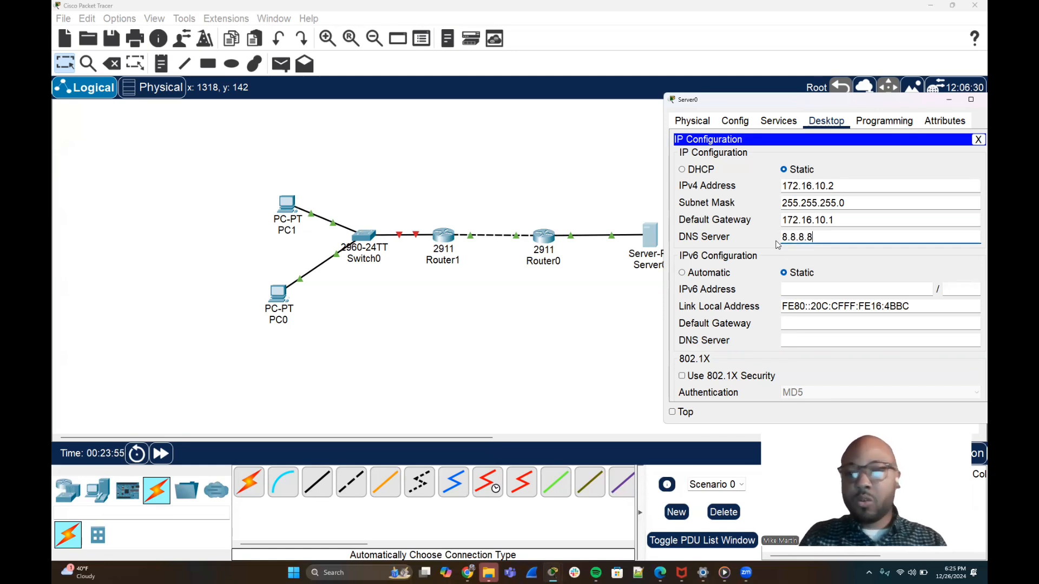
{"action": "key", "text": "Return"}
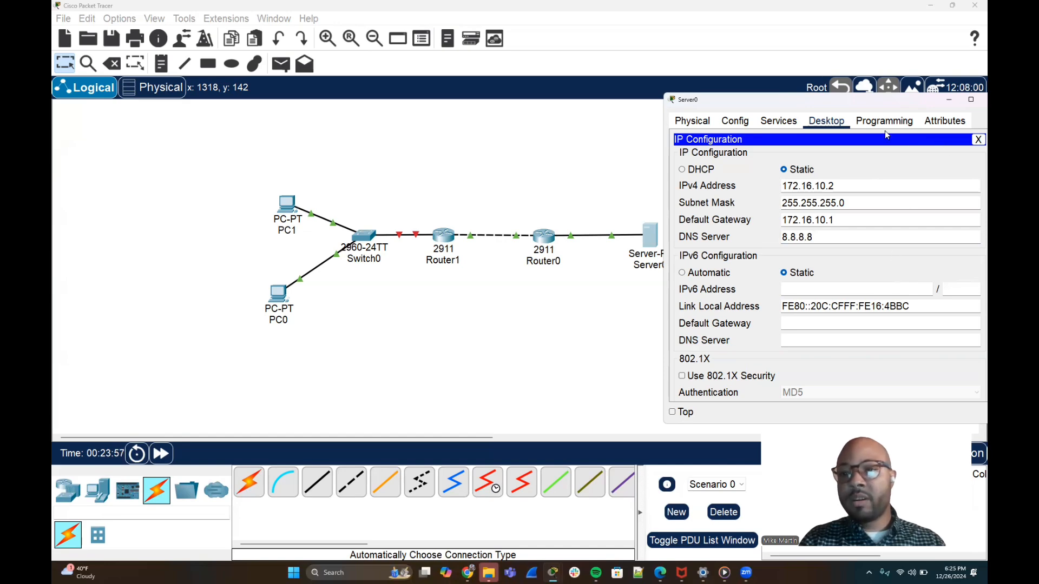
{"action": "left_click", "coordinate": [698, 129]}
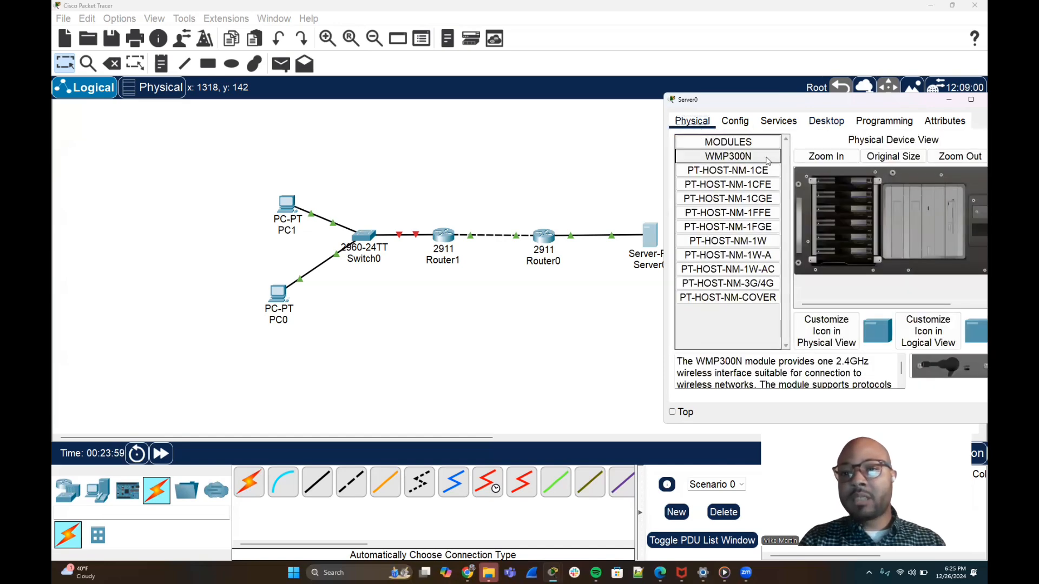
- Close Server0's IP Configuration and ping 172.16.10.1 from the server's Command Prompt
{"action": "left_click", "coordinate": [779, 122]}
{"action": "left_click", "coordinate": [832, 122]}
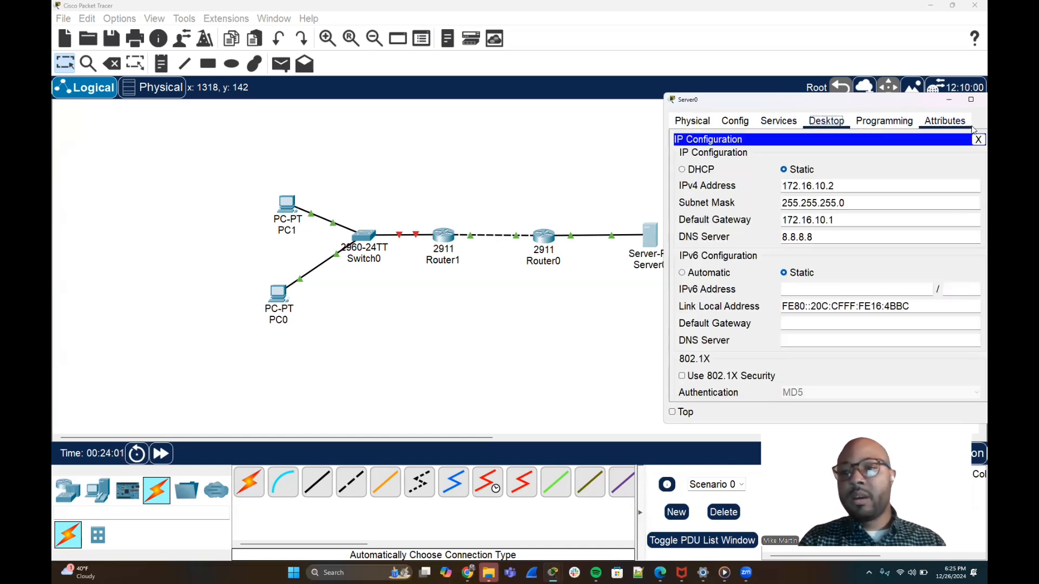
{"action": "left_click", "coordinate": [974, 139]}
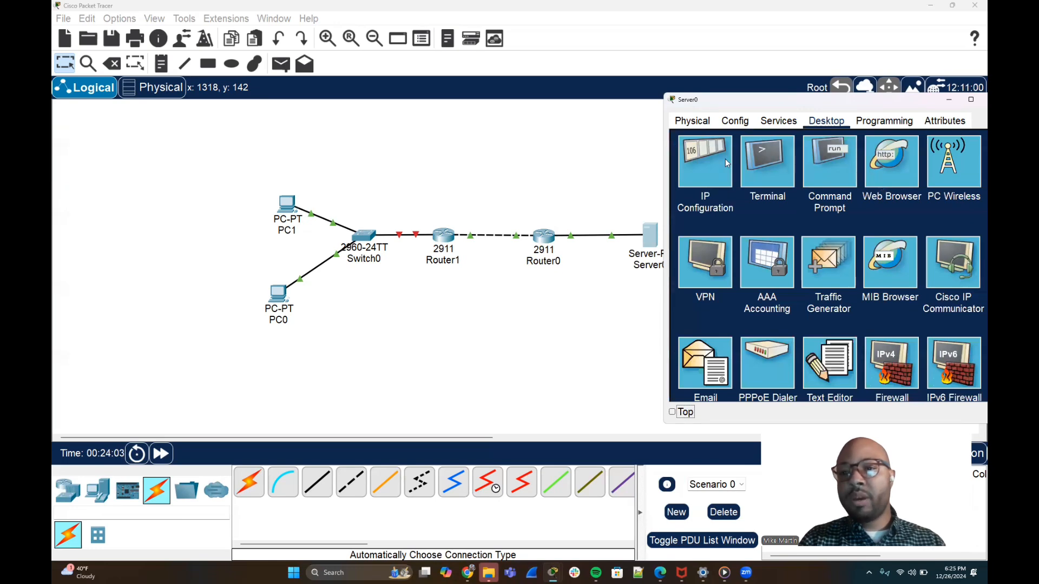
{"action": "left_click", "coordinate": [817, 171]}
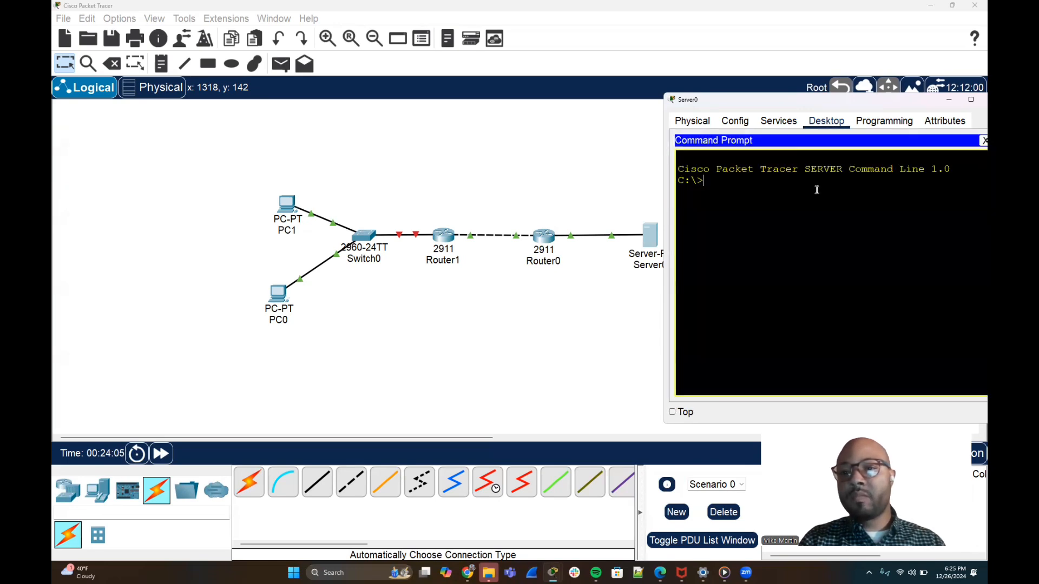
{"action": "type", "text": "ping 1"}
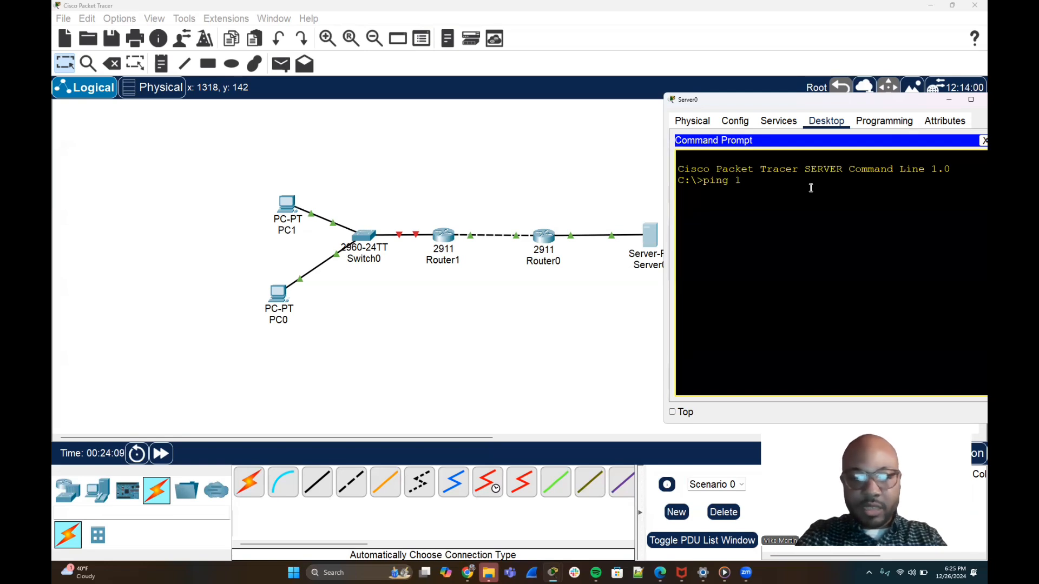
{"action": "type", "text": "72.16.10"}
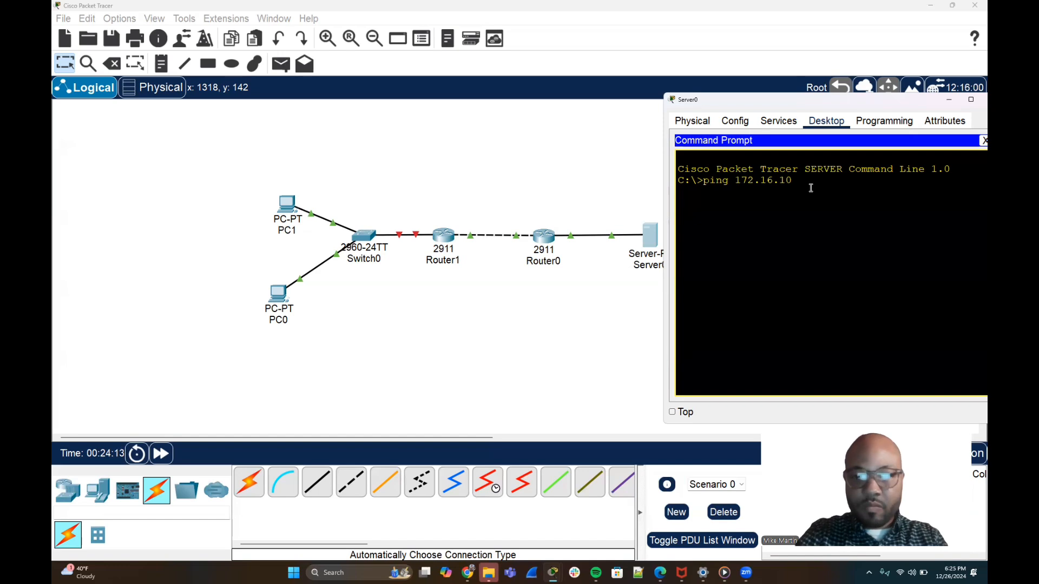
{"action": "type", "text": ".1"}
{"action": "key", "text": "Return"}
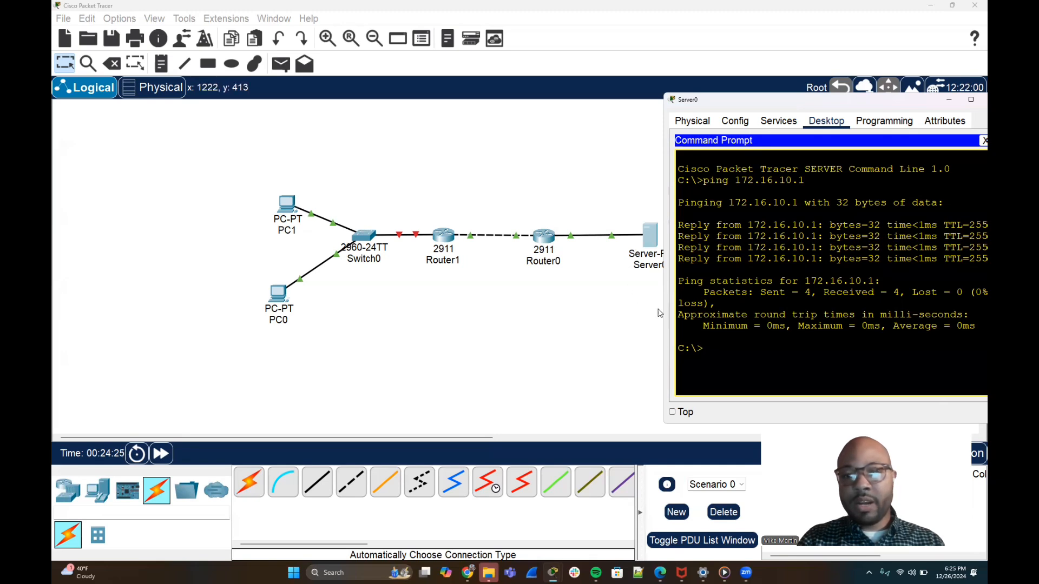
- Bring up Router1's command-line interface at a fresh interface configuration prompt
{"action": "left_click", "coordinate": [443, 241]}
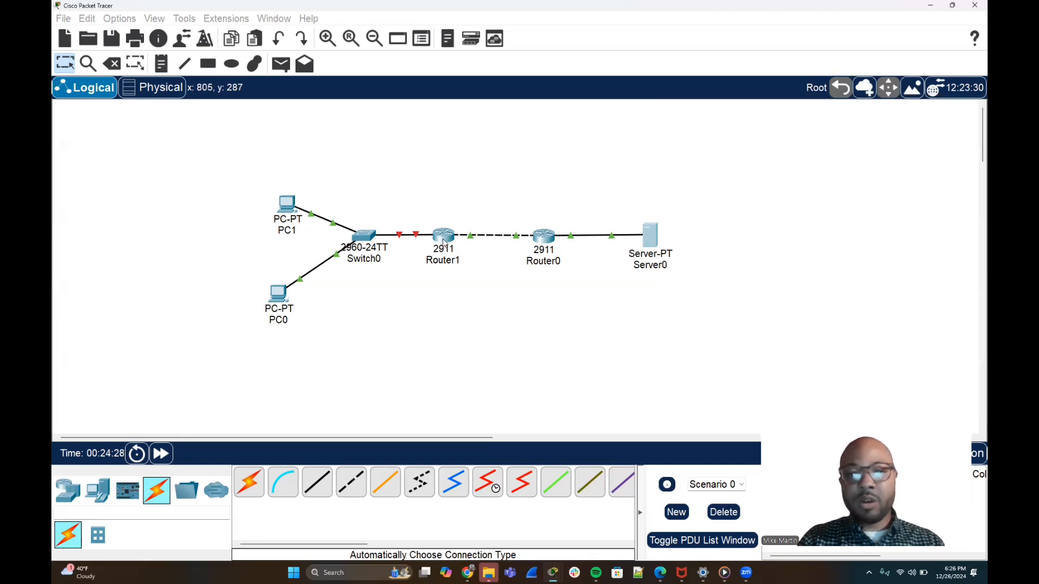
{"action": "left_click", "coordinate": [444, 241]}
{"action": "left_click", "coordinate": [449, 233]}
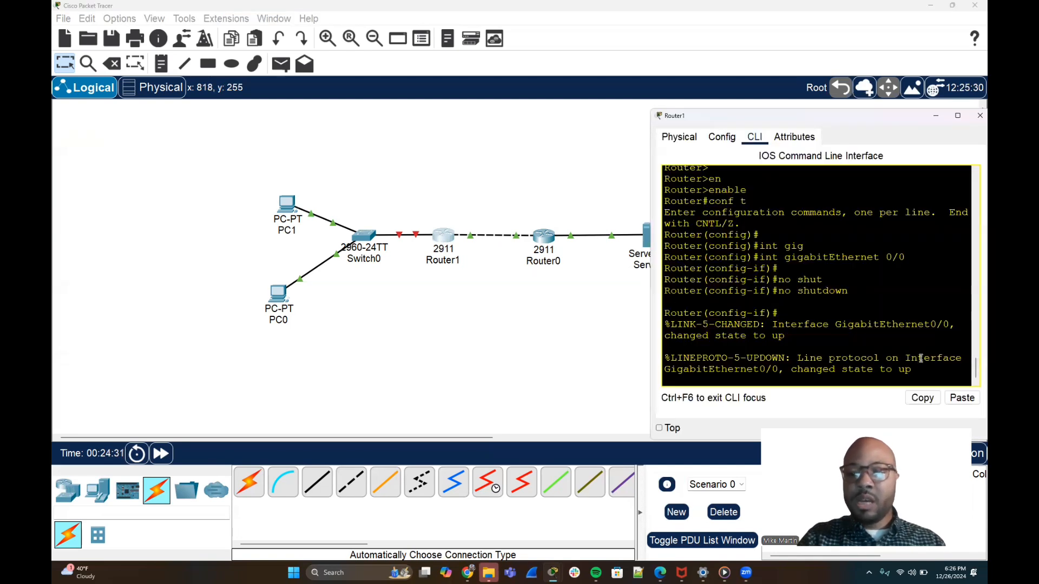
{"action": "key", "text": "Return"}
{"action": "key", "text": "Return"}
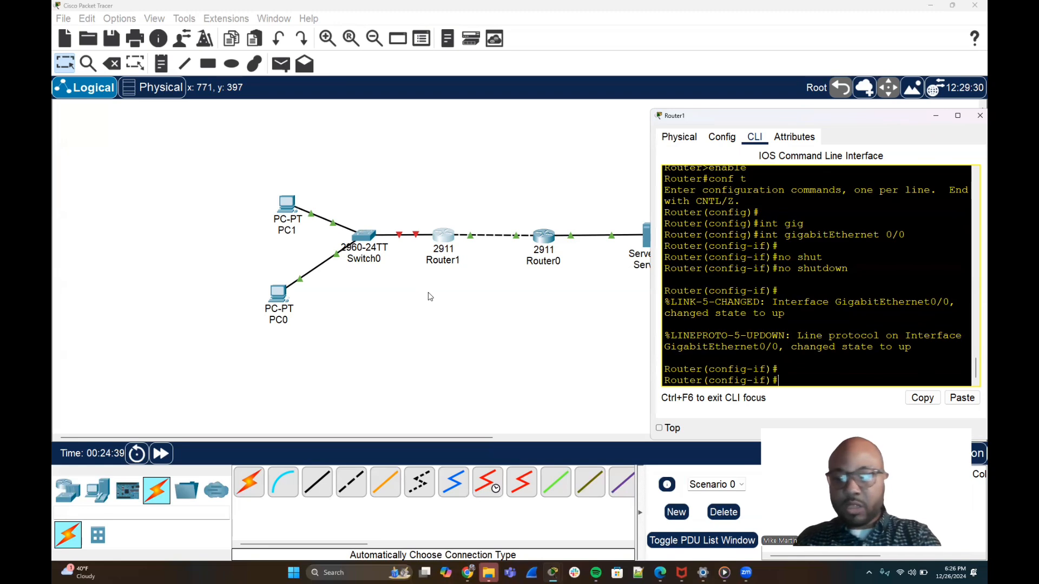
- Recall the earlier interface command on Router1 and change it to enter configuration of gigabitEthernet 0/1
{"action": "key", "text": "Up"}
{"action": "key", "text": "Up"}
{"action": "key", "text": "Up"}
{"action": "key", "text": "Down"}
{"action": "key", "text": "Down"}
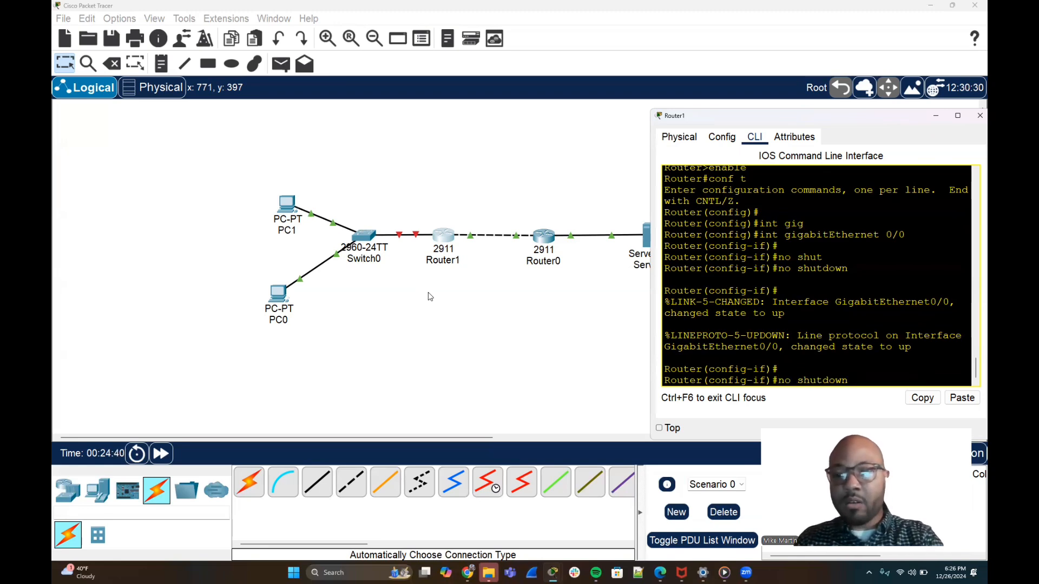
{"action": "key", "text": "Up"}
{"action": "key", "text": "Up"}
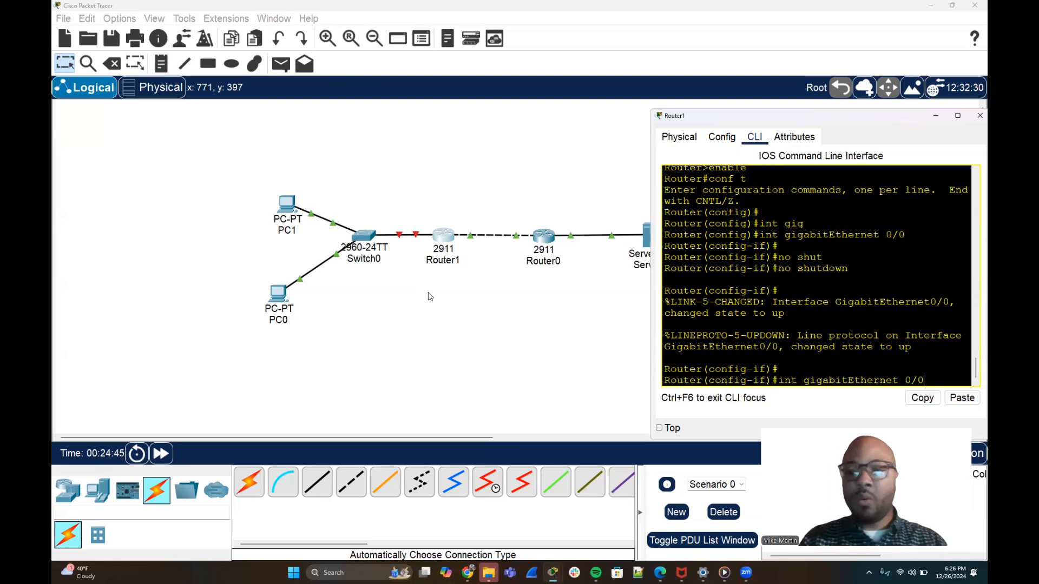
{"action": "key", "text": "BackSpace"}
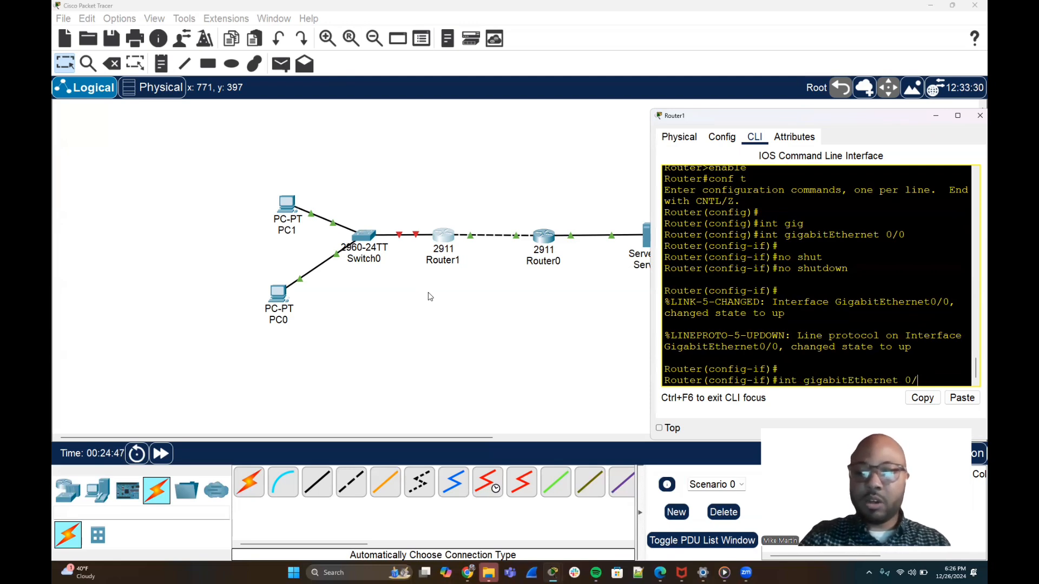
{"action": "type", "text": "1"}
{"action": "key", "text": "Return"}
- Enable Router1's GigabitEthernet0/1 interface with no shutdown
{"action": "type", "text": "n"}
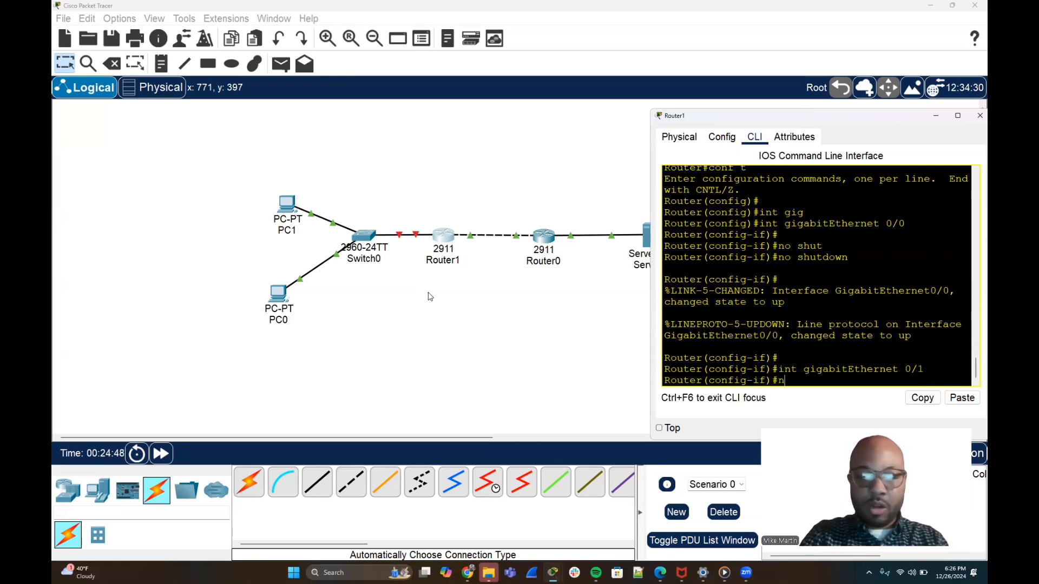
{"action": "type", "text": "o shutdown"}
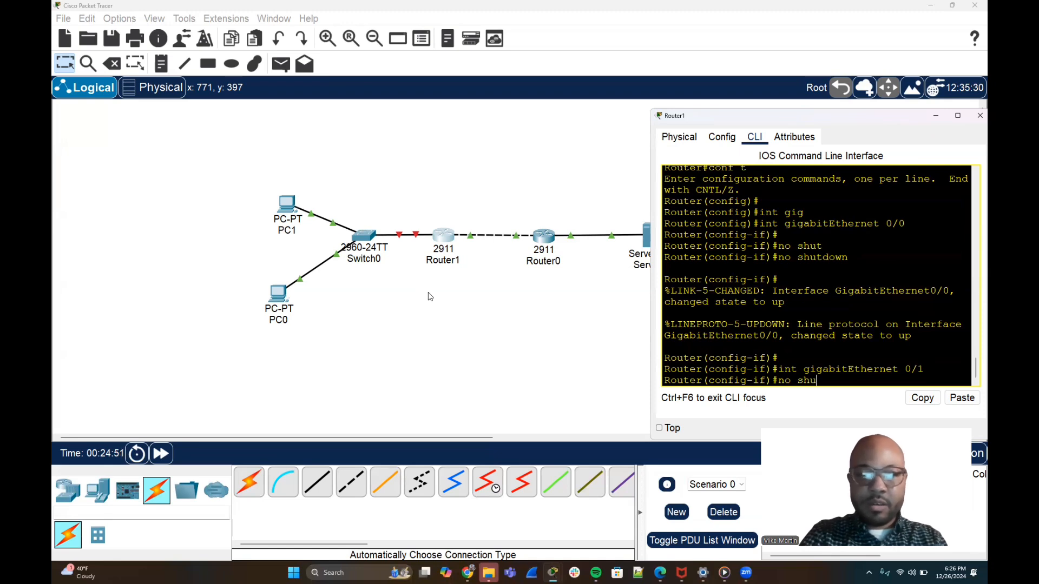
{"action": "key", "text": "Tab"}
{"action": "key", "text": "Return"}
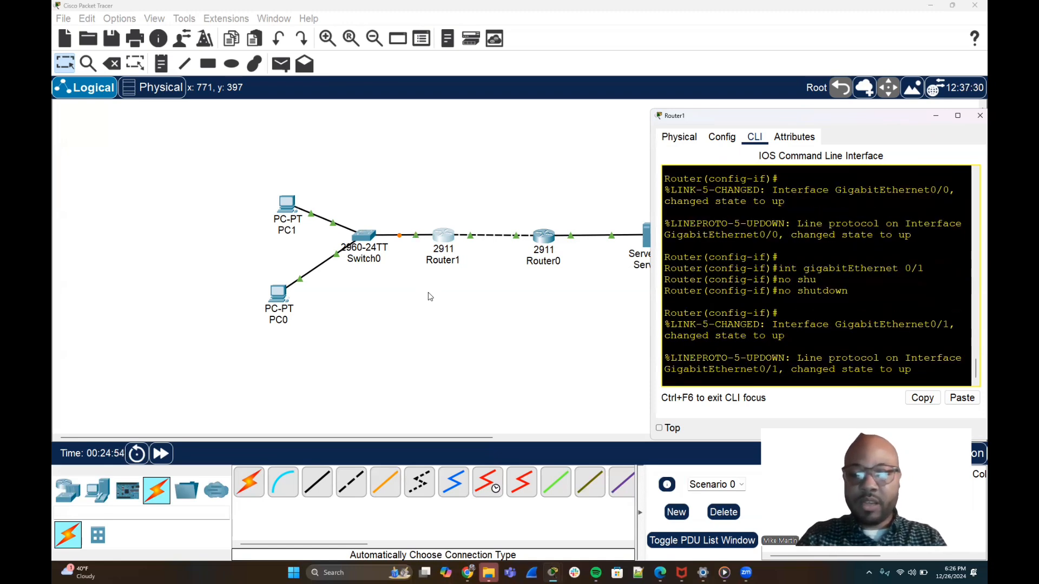
{"action": "key", "text": "Return"}
{"action": "key", "text": "Return"}
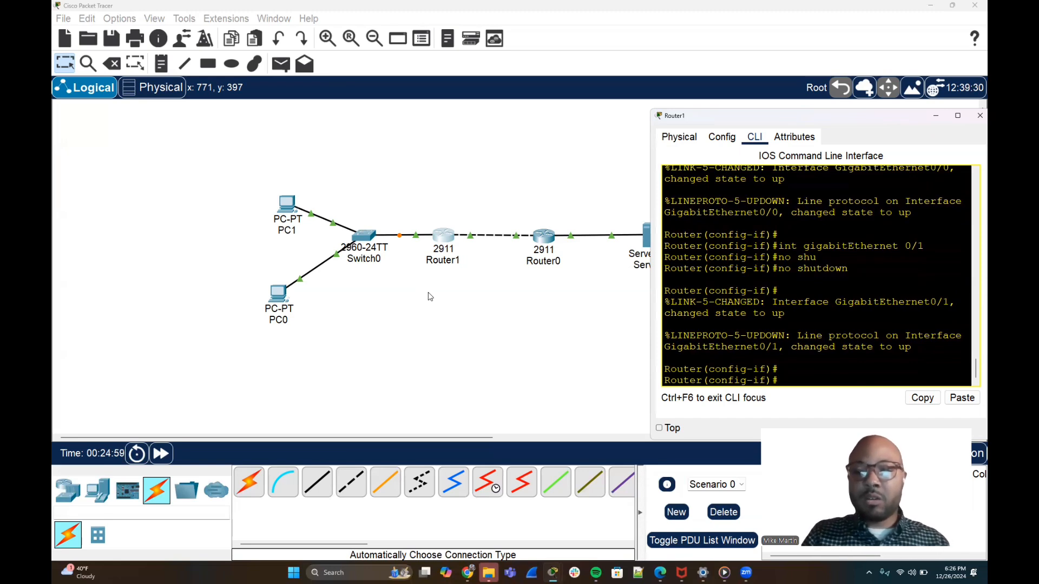
- Assign IP address 10.0.0.1 with subnet mask 255.255.255.0 to Router1's GigabitEthernet0/1
{"action": "type", "text": "ip add"}
{"action": "key", "text": "Tab"}
{"action": "type", "text": "10.0.0.1 255.2"}
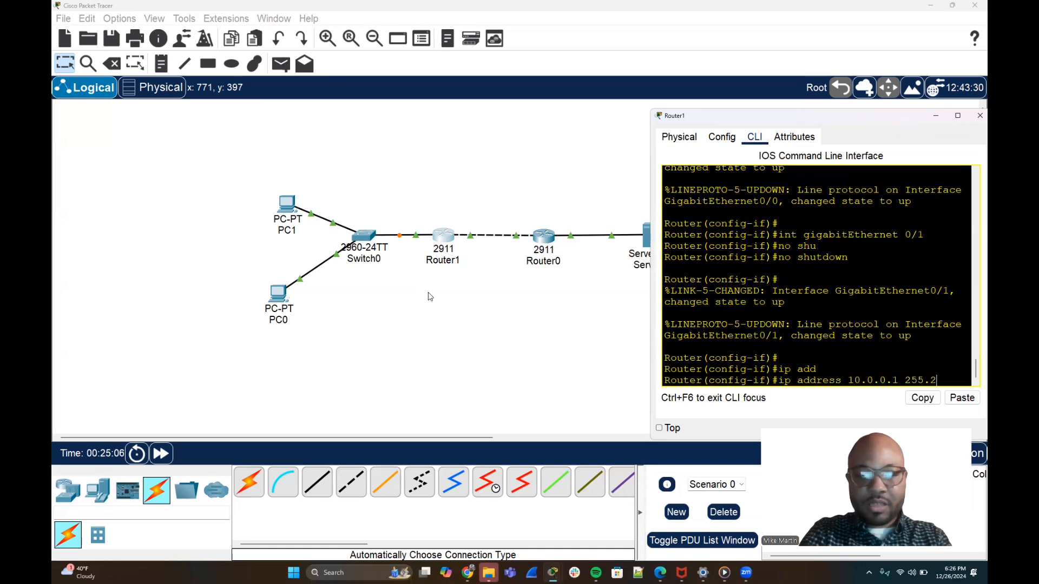
{"action": "type", "text": "55.255.255"}
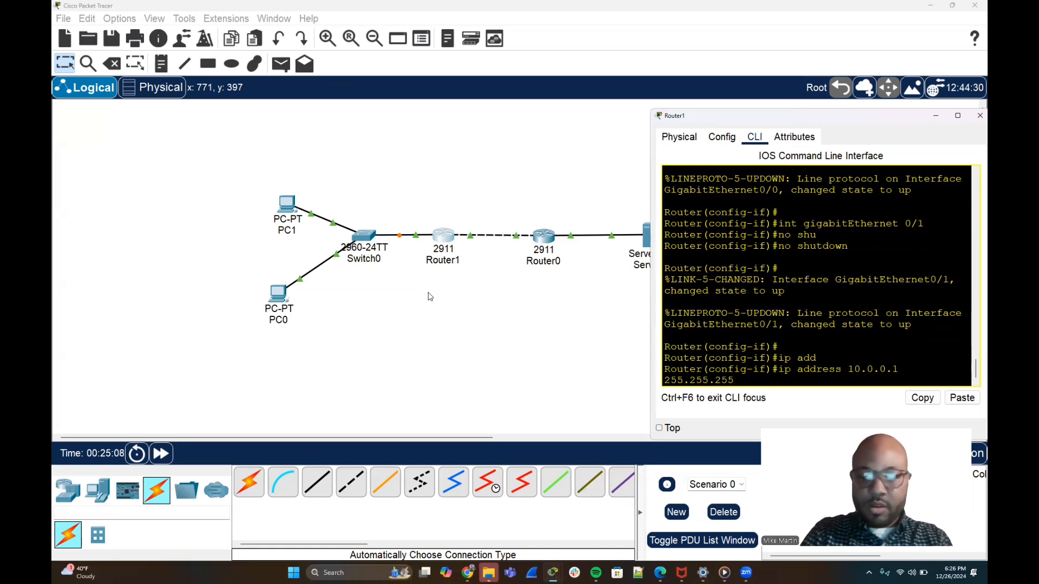
{"action": "type", "text": "0"}
{"action": "key", "text": "Return"}
{"action": "key", "text": "Return"}
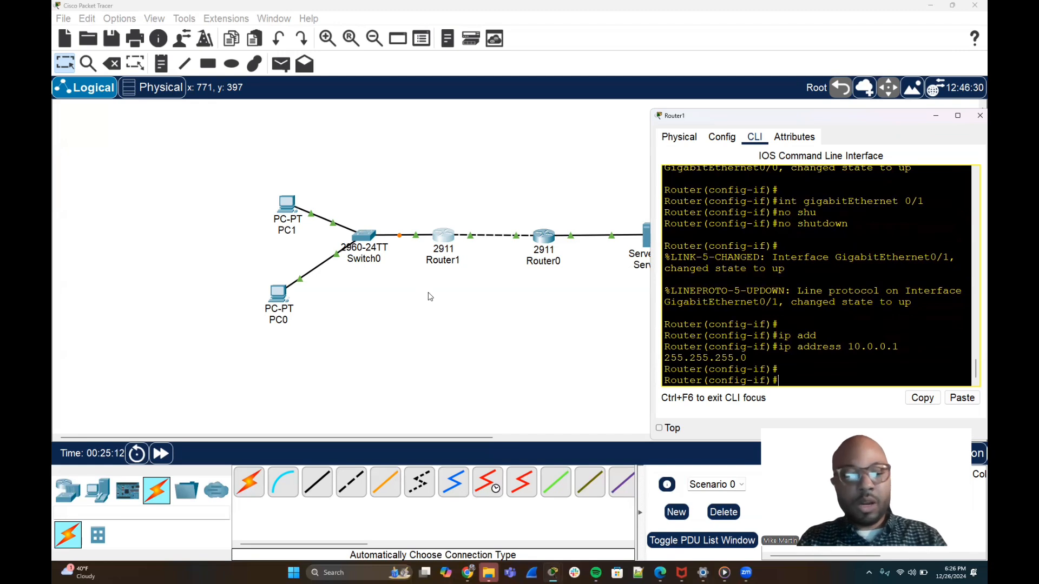
- Leave interface configuration on Router1 and enter global configuration mode with conf t
{"action": "key", "text": "ctrl+z"}
{"action": "key", "text": "Return"}
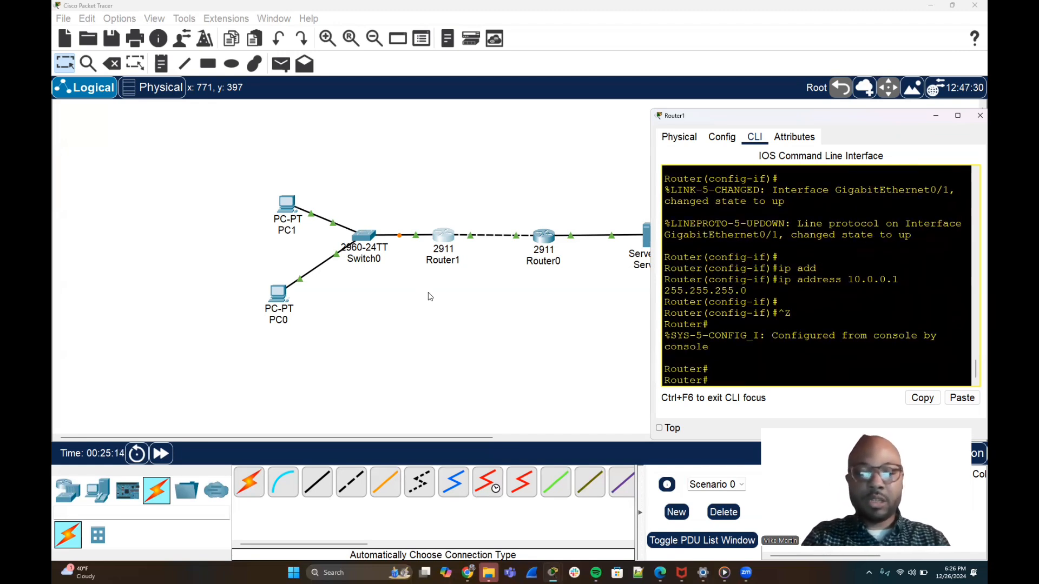
{"action": "type", "text": "conf t"}
{"action": "key", "text": "Return"}
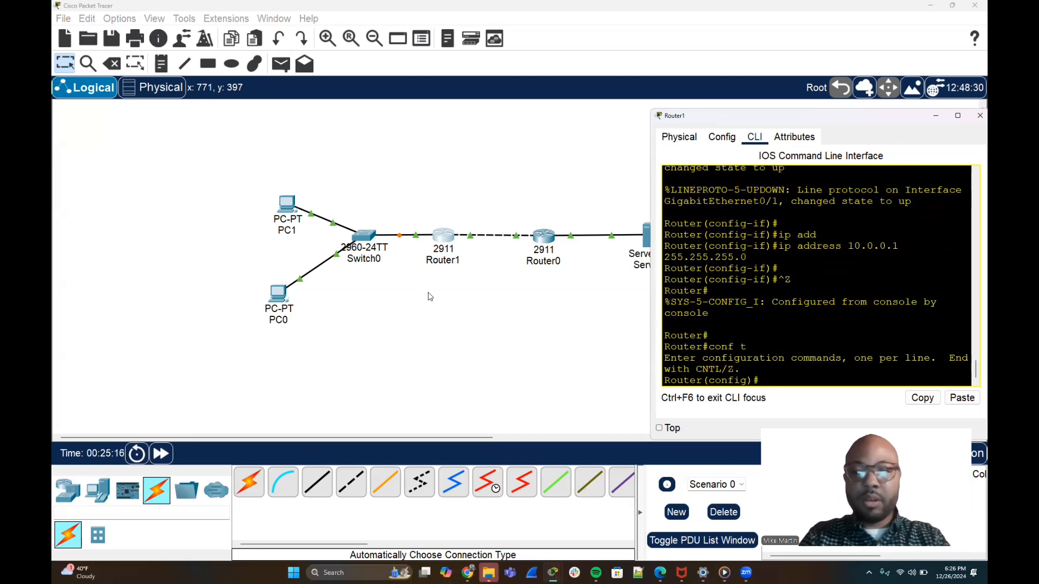
{"action": "key", "text": "Return"}
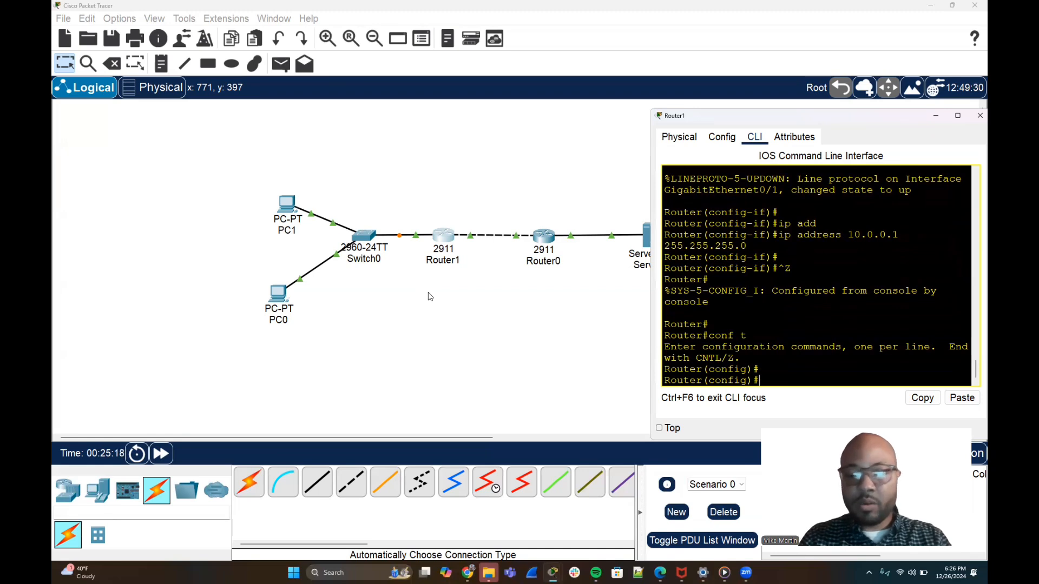
- Exclude the address 10.0.0.1 from DHCP assignment on Router1 with ip dhcp excluded-address
{"action": "type", "text": "ip dhc"}
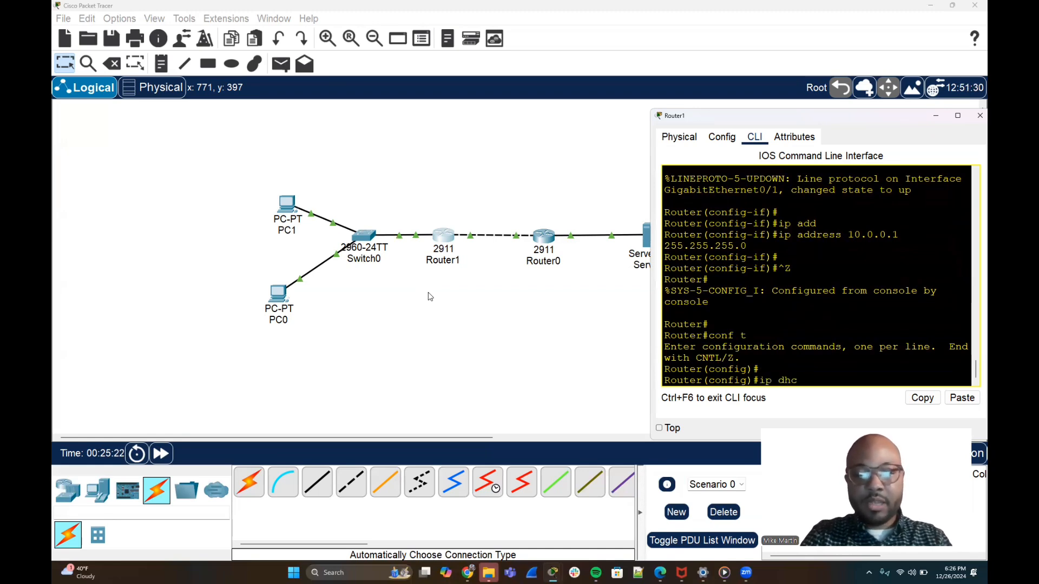
{"action": "key", "text": "Tab"}
{"action": "type", "text": "exl"}
{"action": "key", "text": "Tab"}
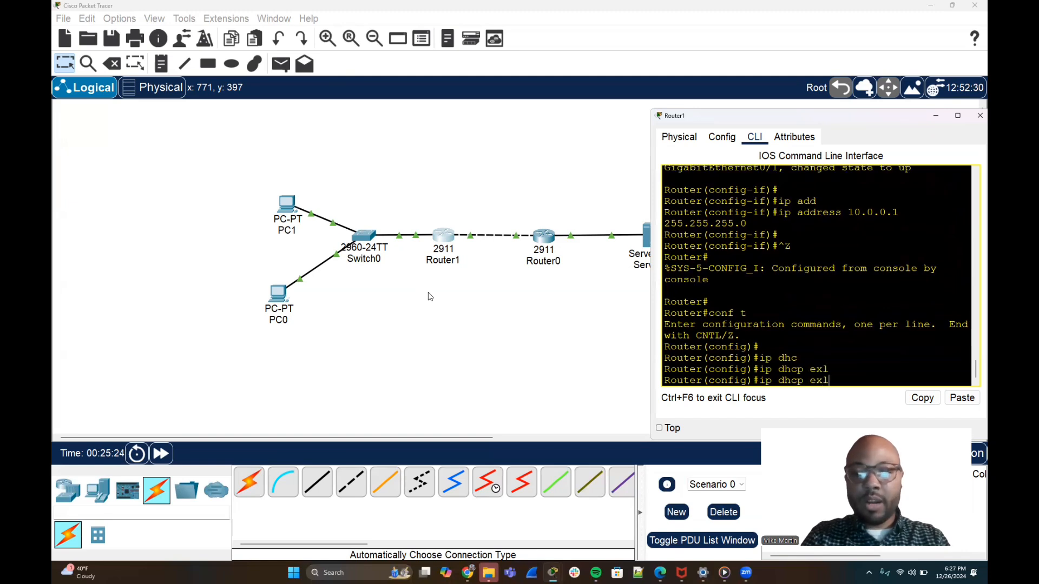
{"action": "key", "text": "BackSpace"}
{"action": "key", "text": "BackSpace"}
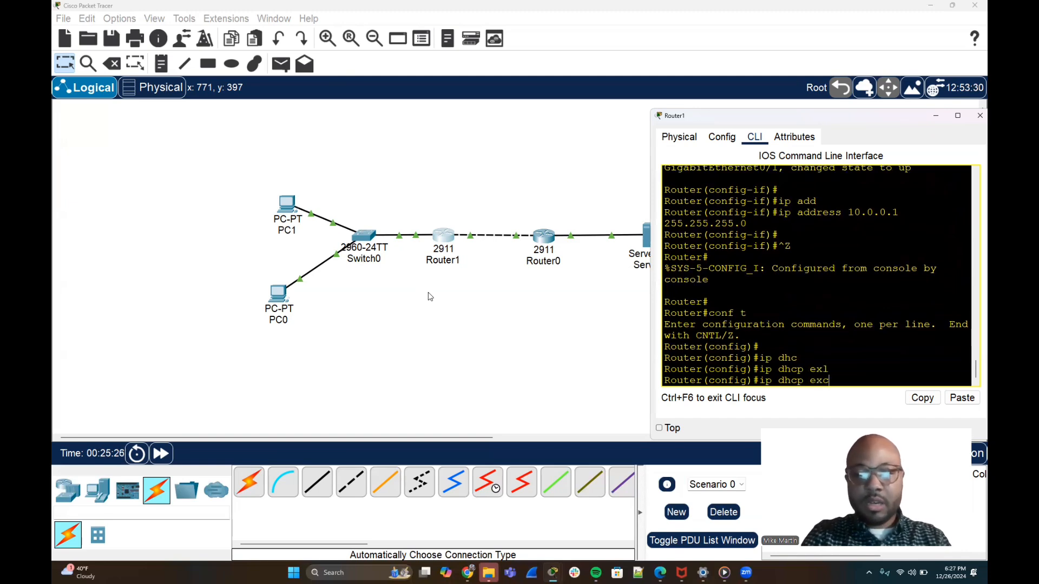
{"action": "type", "text": "xc"}
{"action": "key", "text": "Tab"}
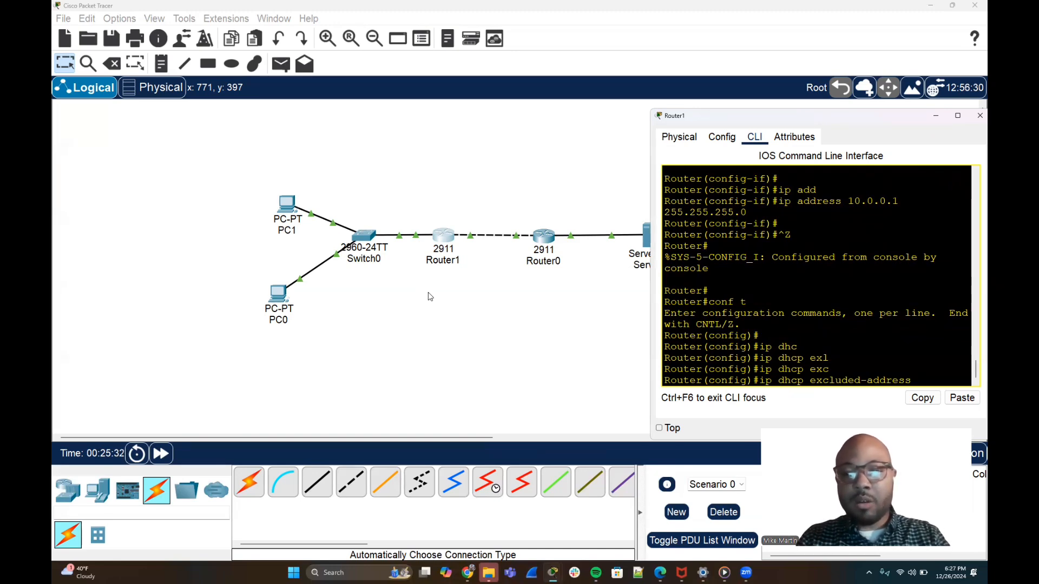
{"action": "type", "text": "10."}
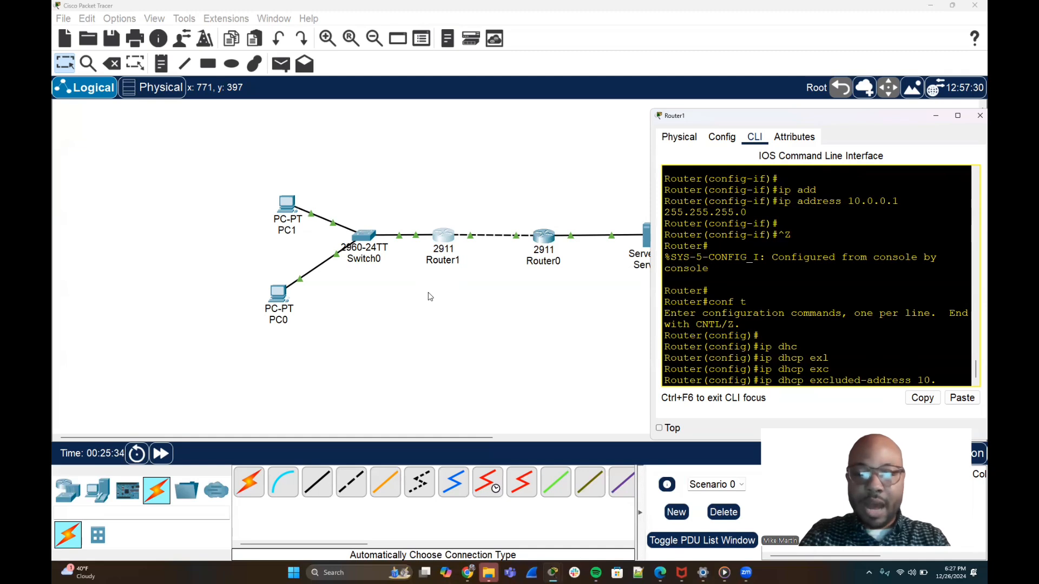
{"action": "type", "text": "0.0"}
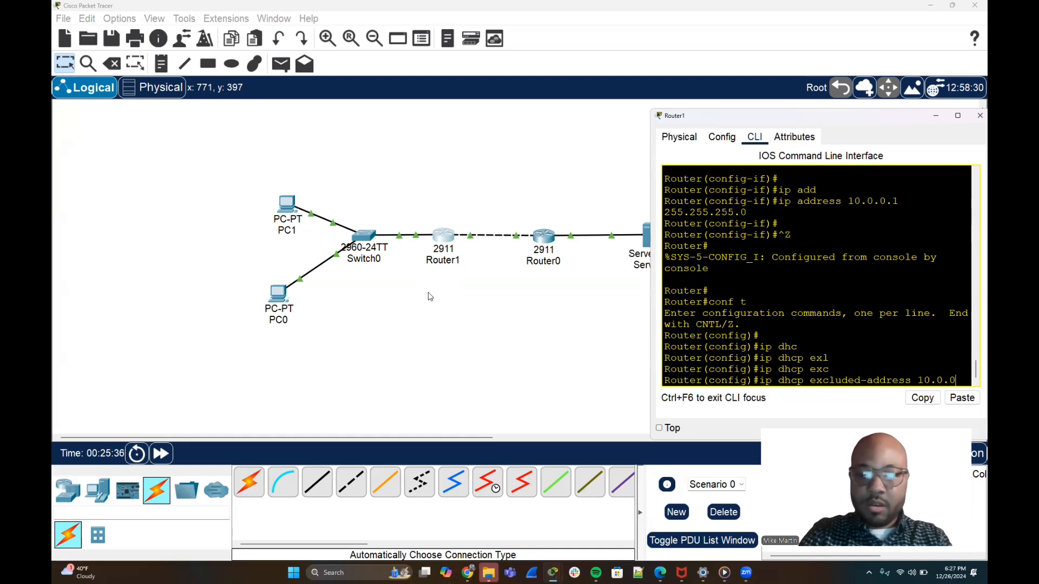
{"action": "type", "text": ".1"}
{"action": "key", "text": "Return"}
{"action": "key", "text": "Return"}
{"action": "key", "text": "Return"}
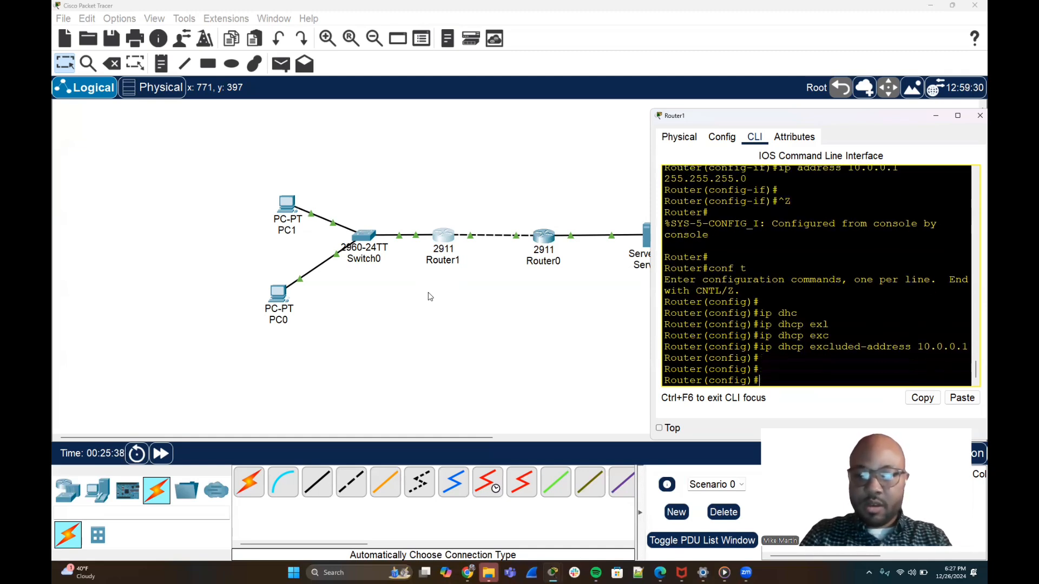
- Create a DHCP pool named LAN on Router1
{"action": "type", "text": "ip"}
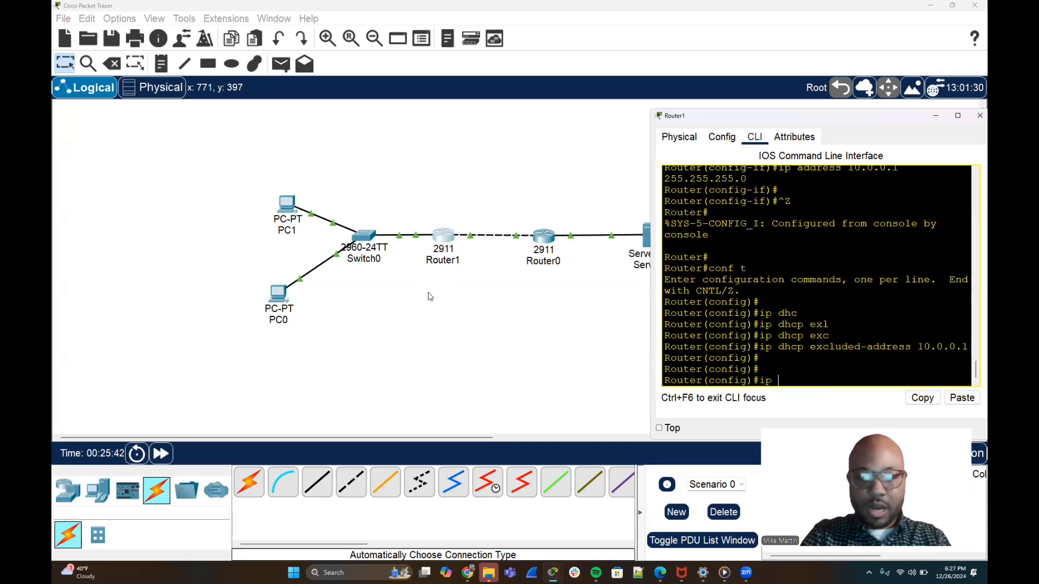
{"action": "type", "text": " dhc"}
{"action": "key", "text": "Tab"}
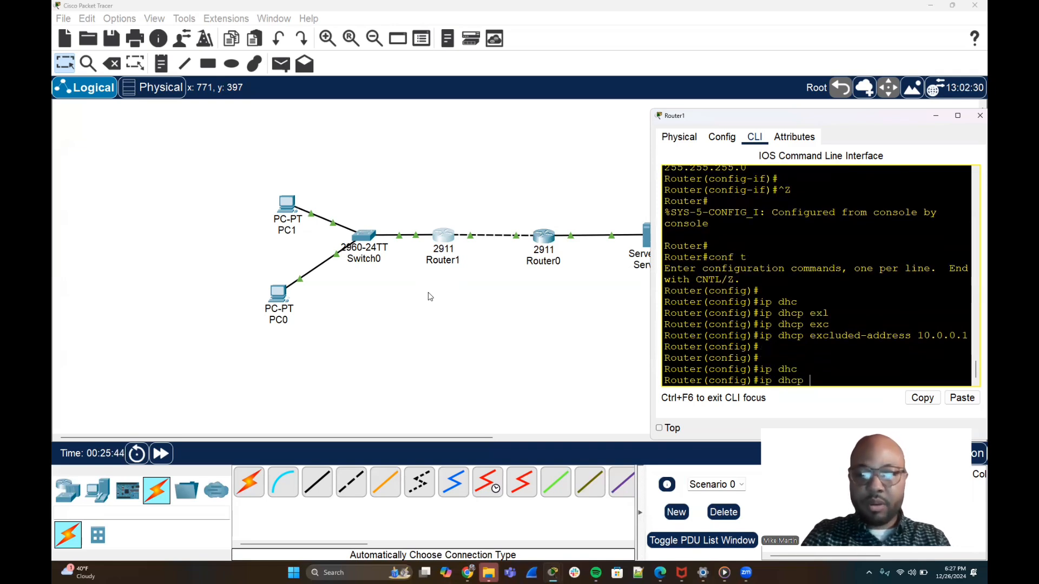
{"action": "type", "text": "poo"}
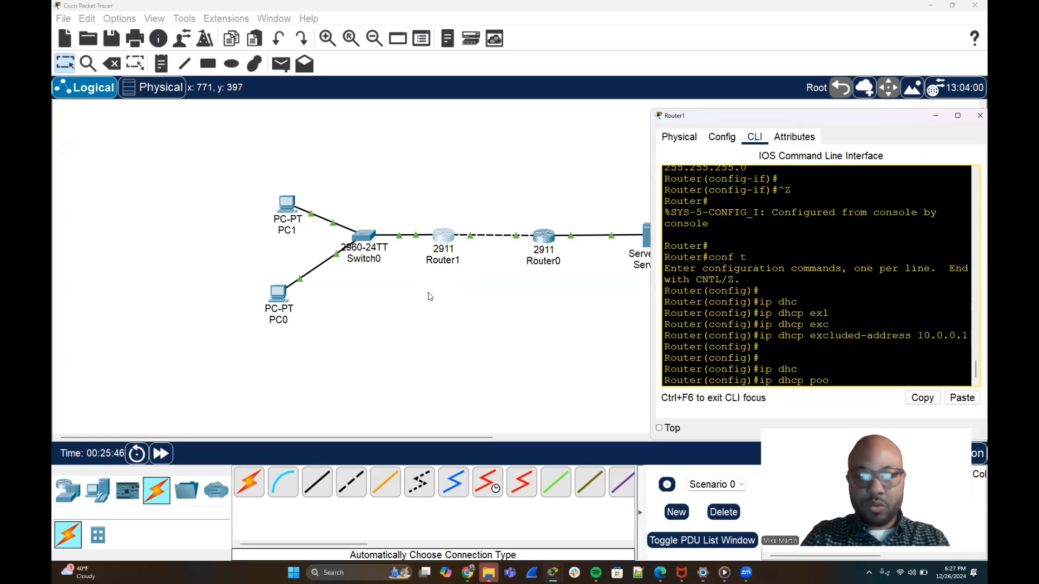
{"action": "key", "text": "Tab"}
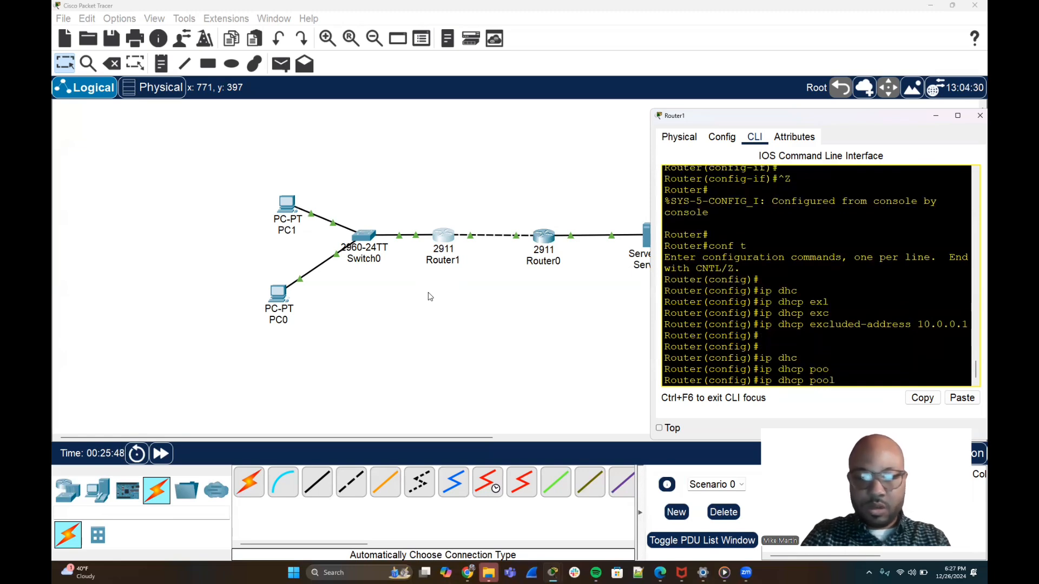
{"action": "type", "text": "LAN"}
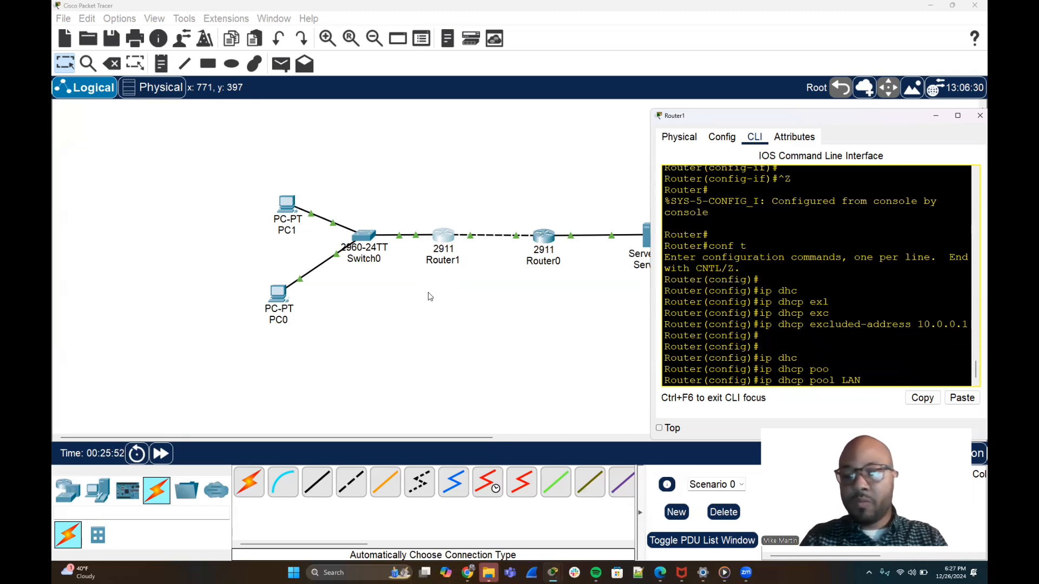
{"action": "key", "text": "Return"}
- Set the LAN DHCP pool's network on Router1 to 10.0.0.0 with subnet mask 255.255.255.0
{"action": "type", "text": "net"}
{"action": "key", "text": "Tab"}
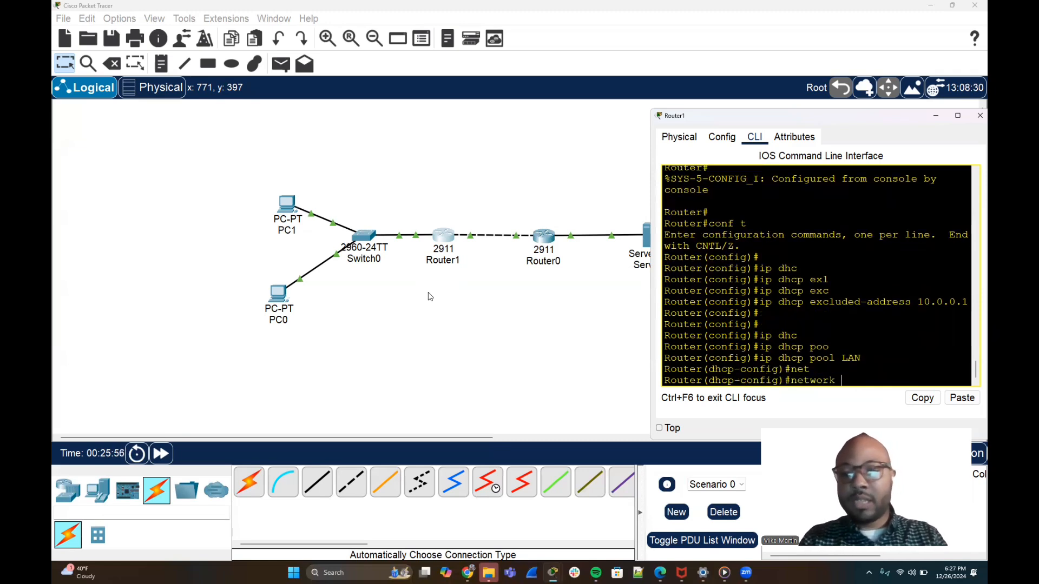
{"action": "type", "text": "10.0"}
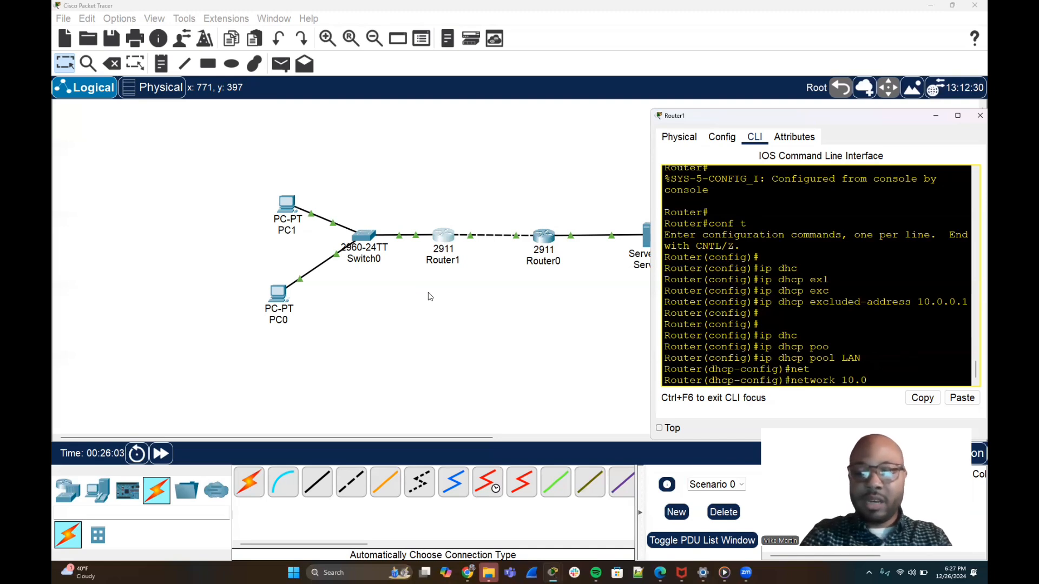
{"action": "type", "text": "."}
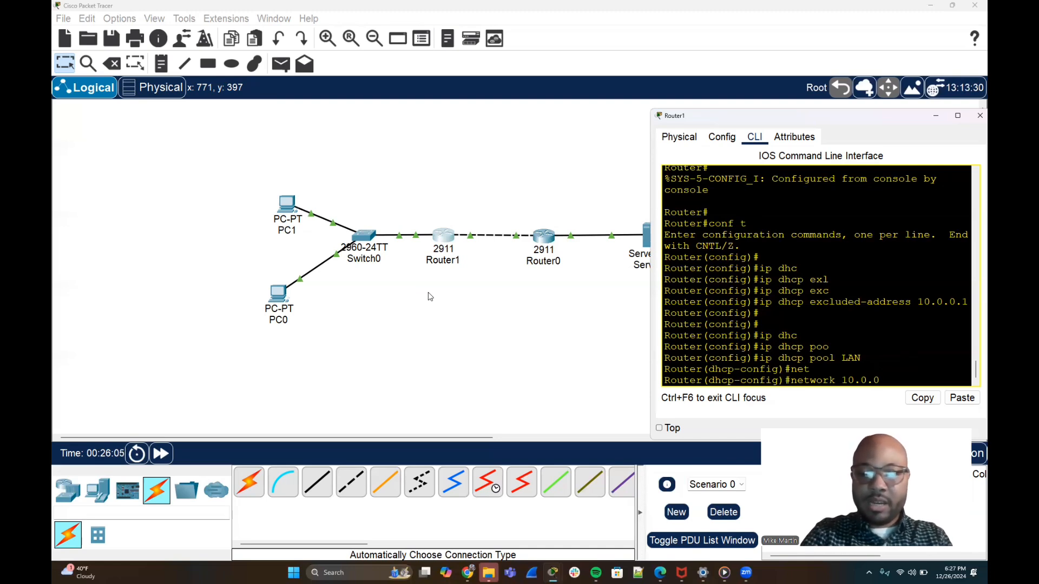
{"action": "type", "text": "0.0"}
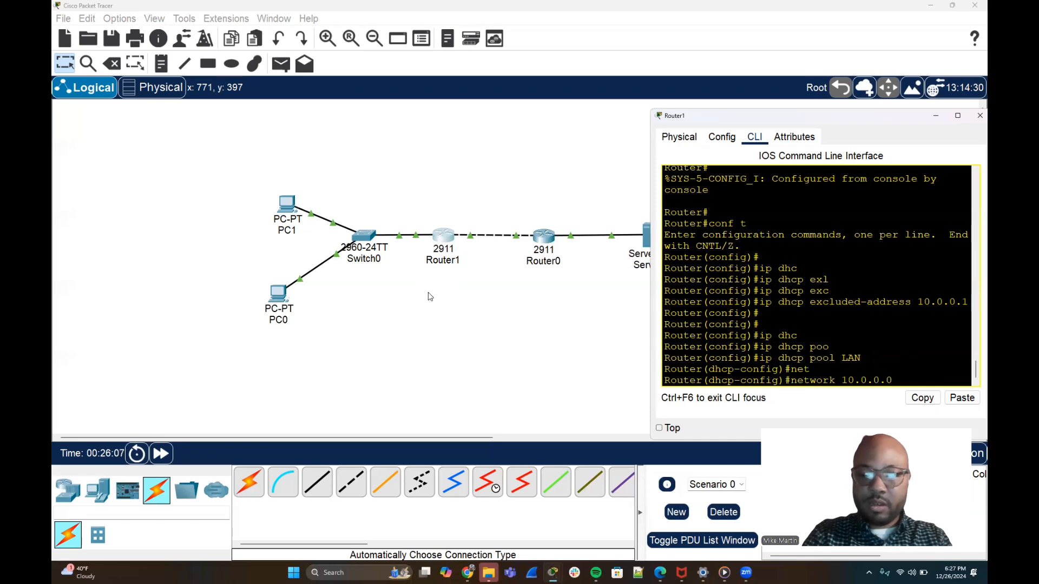
{"action": "type", "text": " 25525"}
{"action": "key", "text": "BackSpace"}
{"action": "key", "text": "BackSpace"}
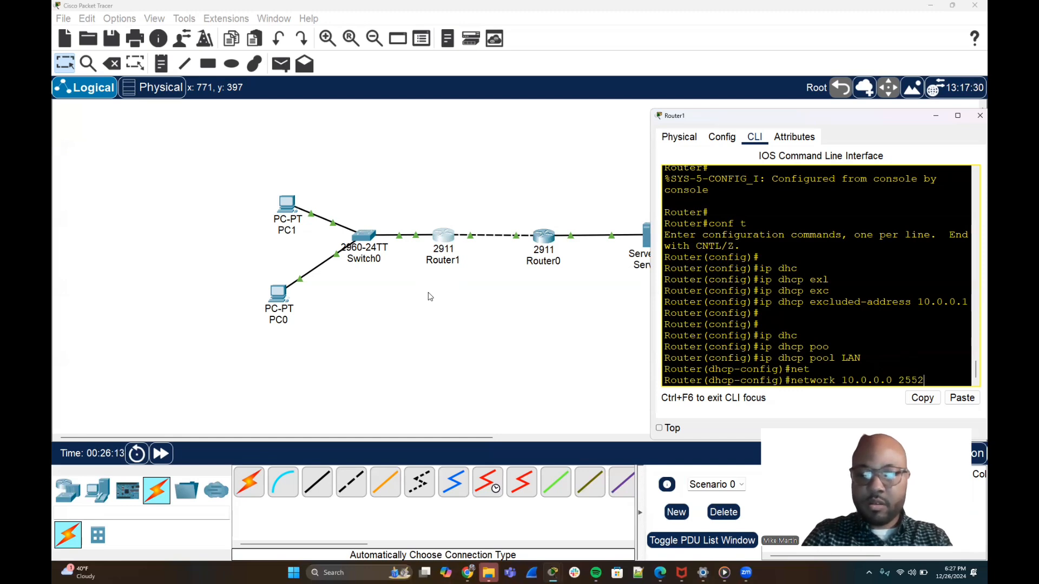
{"action": "type", "text": ".255"}
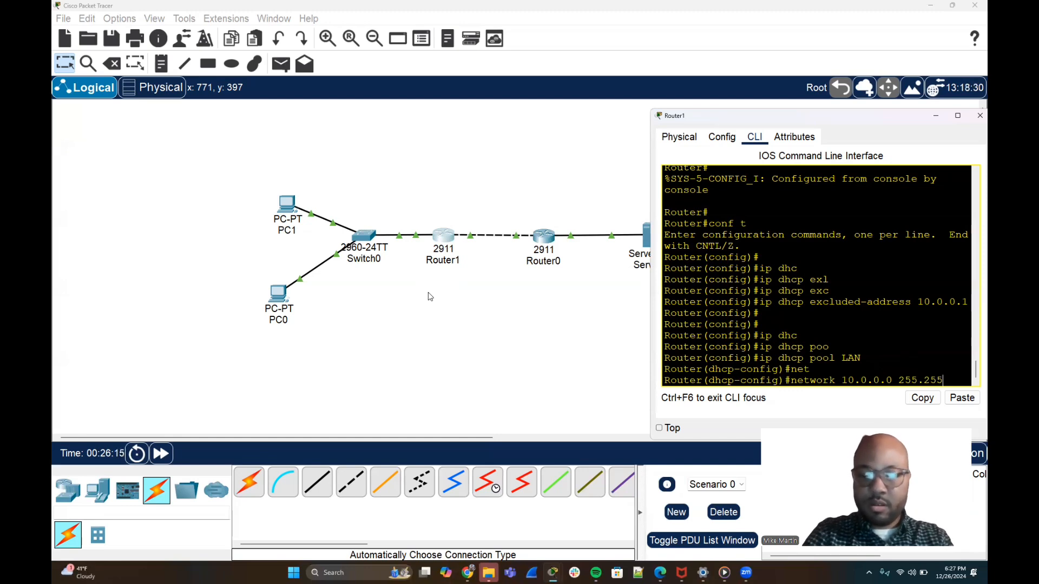
{"action": "type", "text": ".255"}
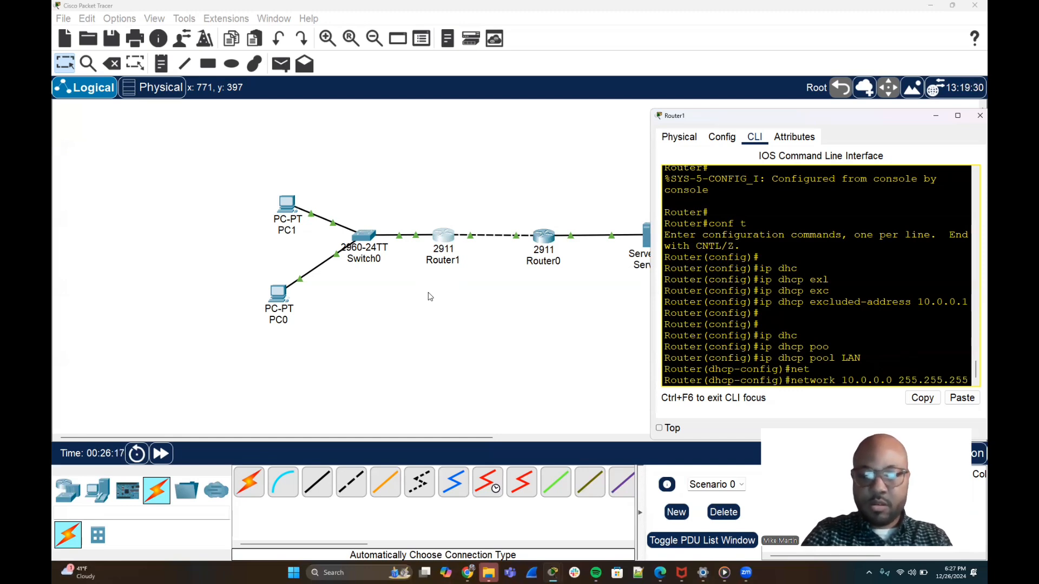
{"action": "type", "text": ".0"}
{"action": "key", "text": "Return"}
{"action": "key", "text": "Return"}
- Set the LAN DHCP pool's default router to 10.0.0.1
{"action": "type", "text": "def"}
{"action": "key", "text": "Tab"}
{"action": "type", "text": "10.0.0.1"}
{"action": "key", "text": "Return"}
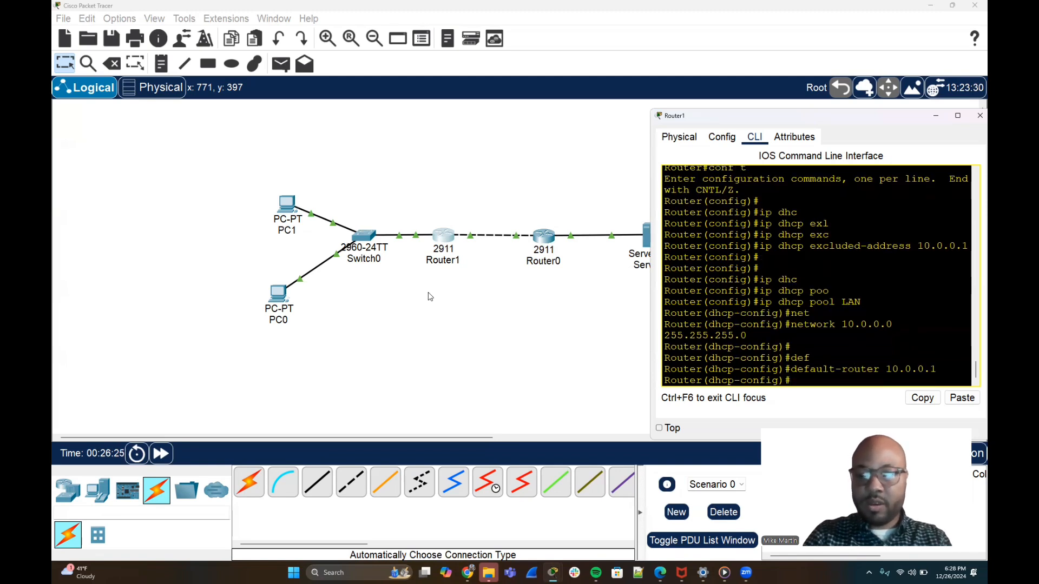
- Set the DNS server handed out by the LAN DHCP pool to 8.8.8.8
{"action": "type", "text": "dn"}
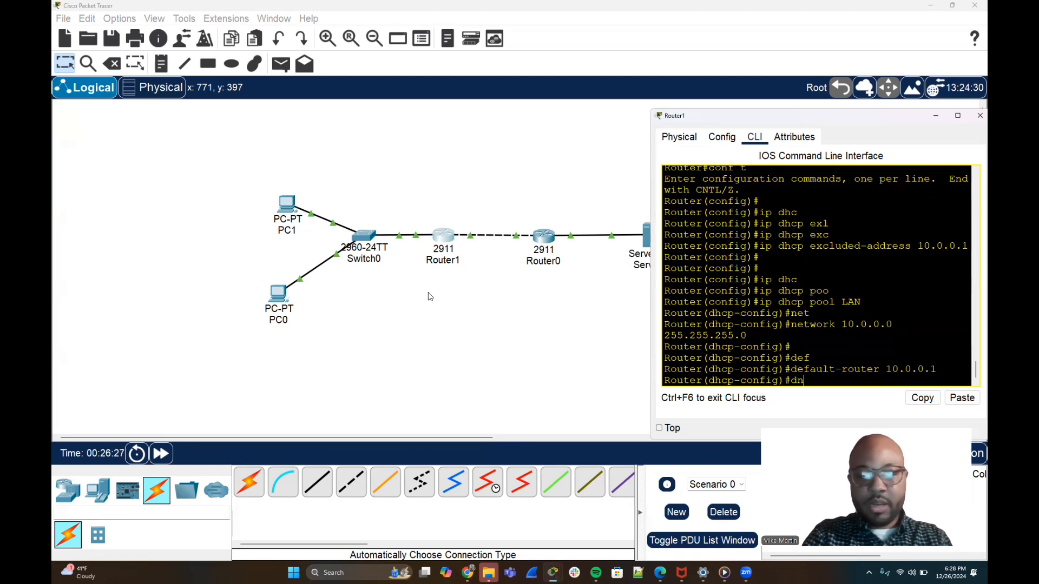
{"action": "key", "text": "Tab"}
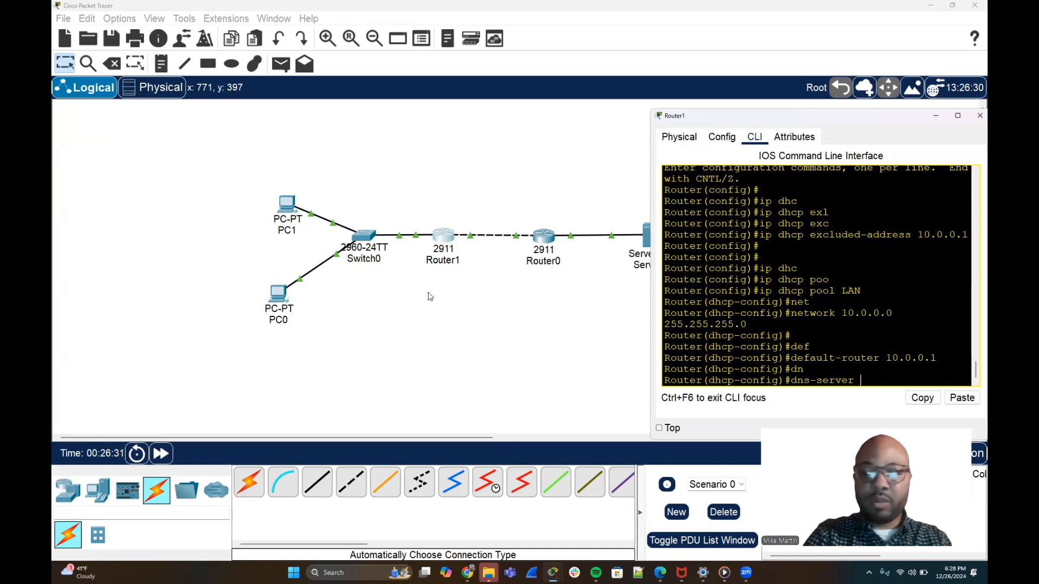
{"action": "type", "text": "8.8.8.i"}
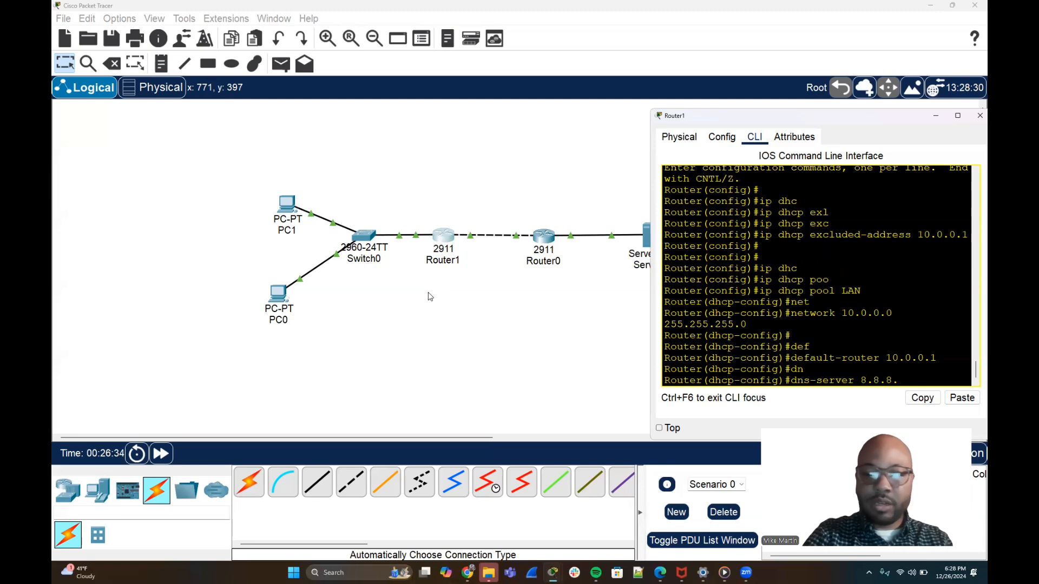
{"action": "key", "text": "BackSpace"}
{"action": "type", "text": "8"}
{"action": "key", "text": "Return"}
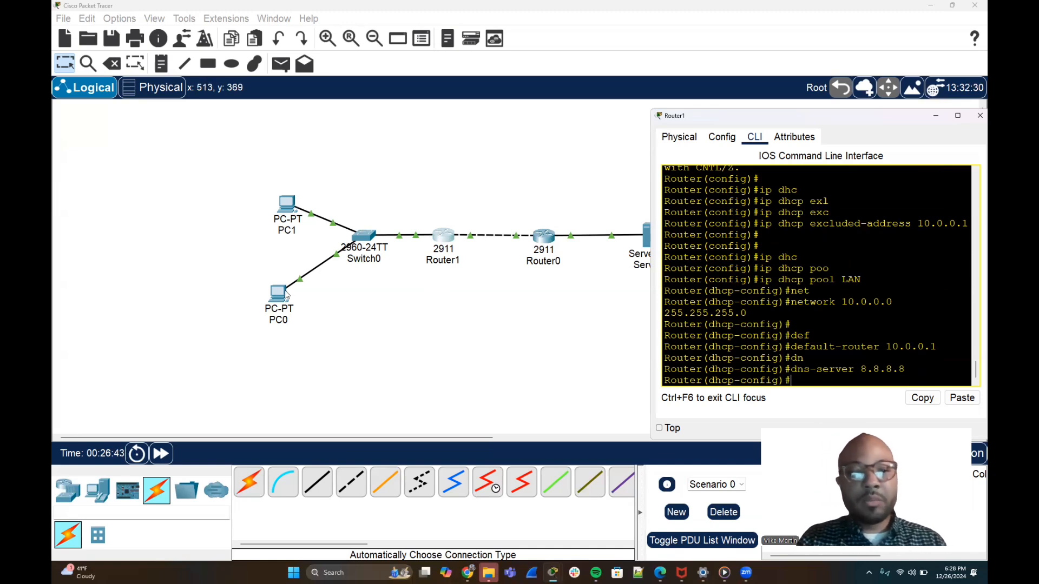
- Switch PC1's FastEthernet0 IPv4 configuration to DHCP so it requests an address from Router1
{"action": "left_click", "coordinate": [280, 306]}
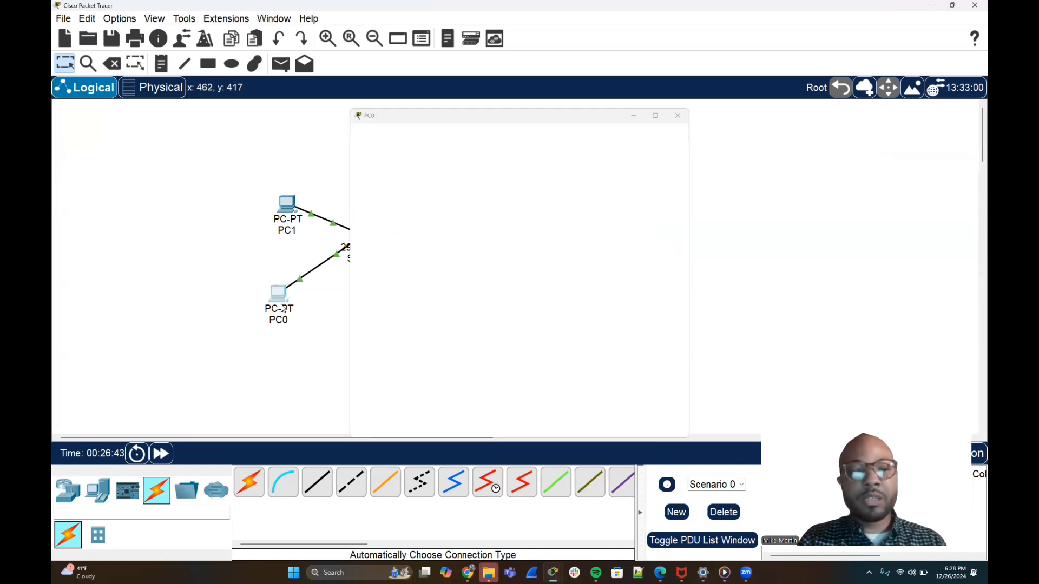
{"action": "left_click", "coordinate": [286, 229]}
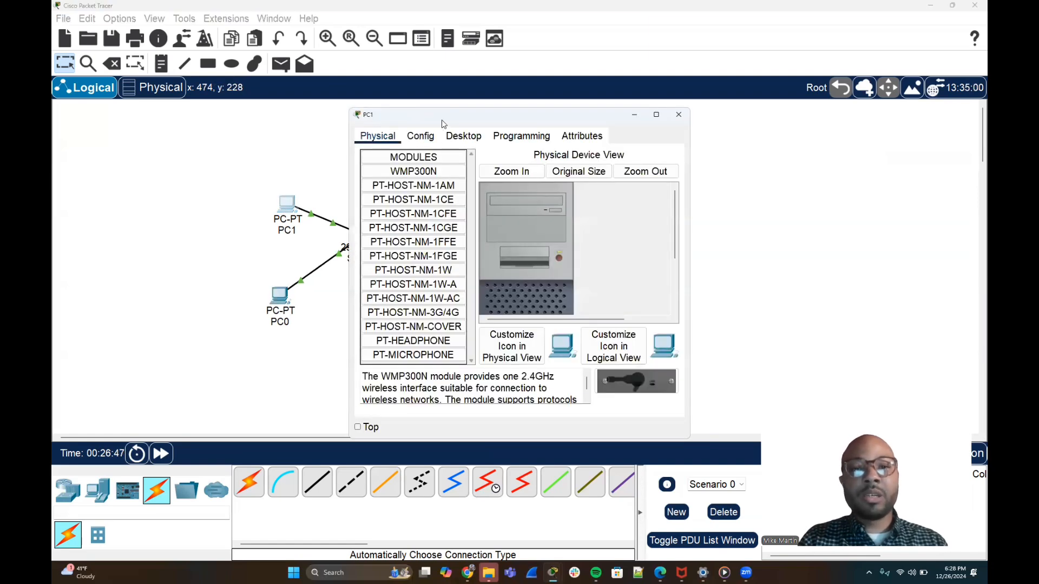
{"action": "left_click_drag", "start_coordinate": [441, 121], "coordinate": [731, 99]}
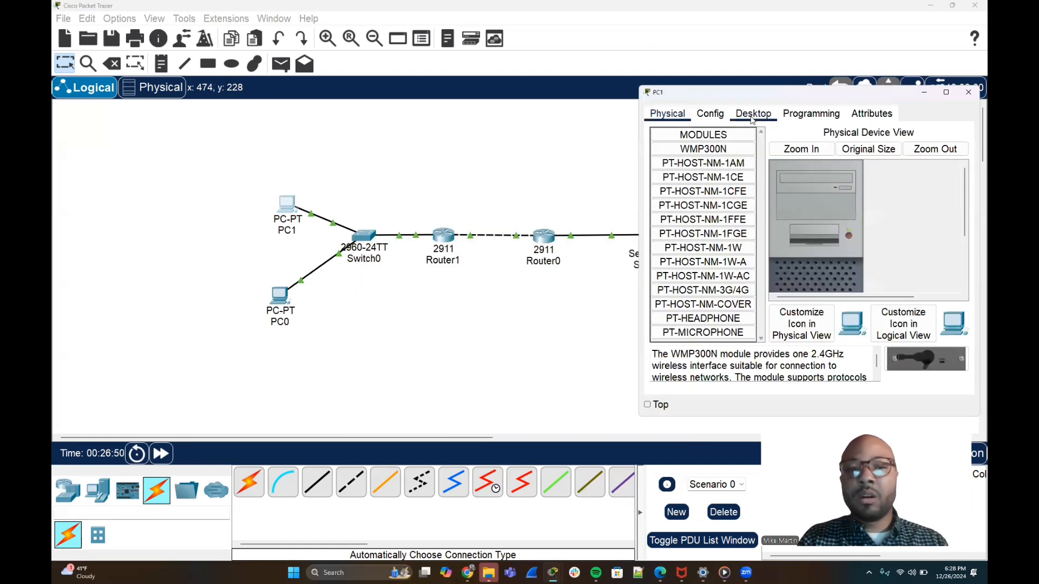
{"action": "left_click", "coordinate": [752, 115]}
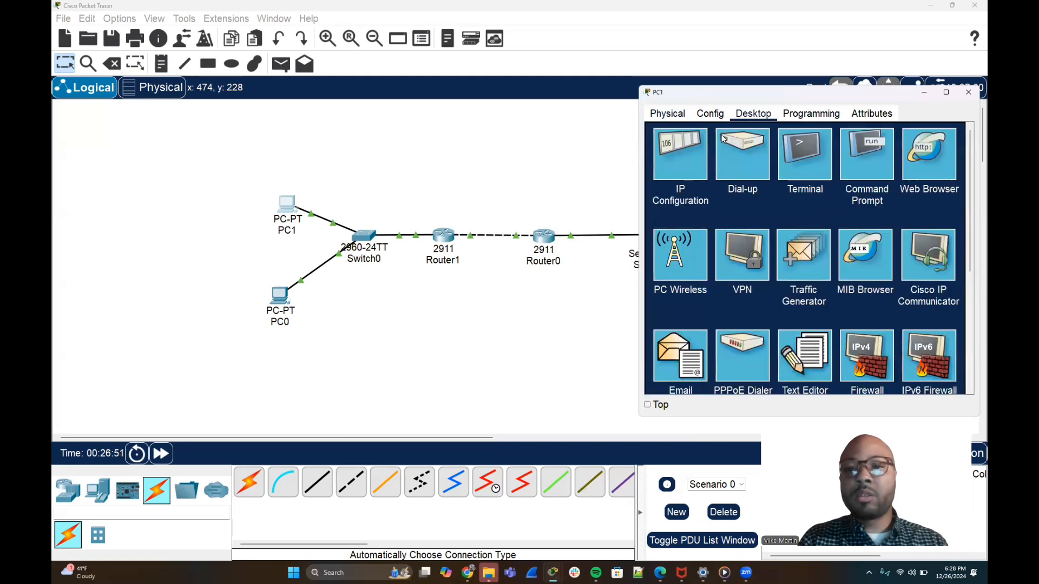
{"action": "left_click", "coordinate": [676, 170]}
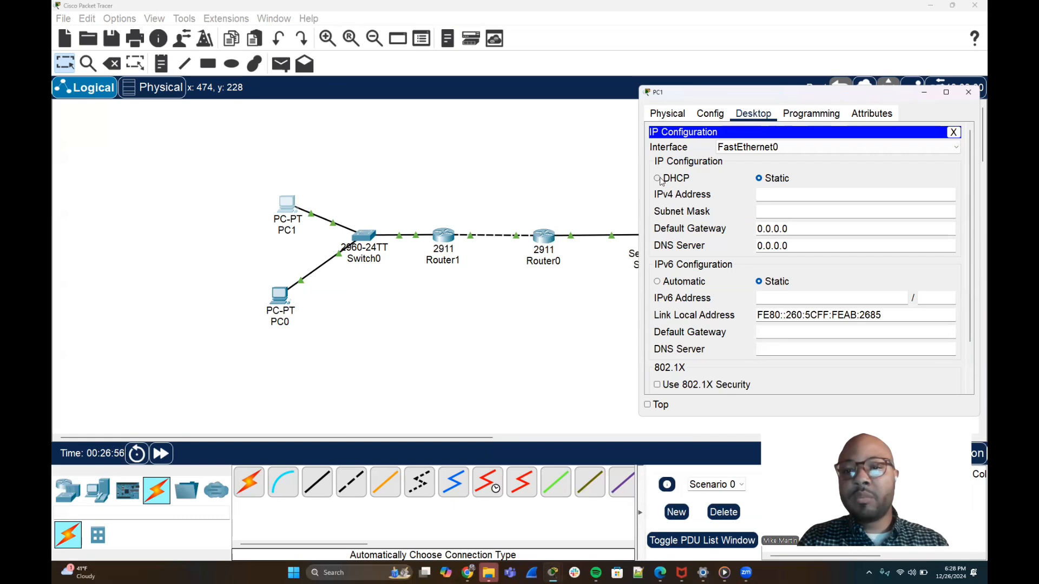
{"action": "left_click", "coordinate": [659, 179]}
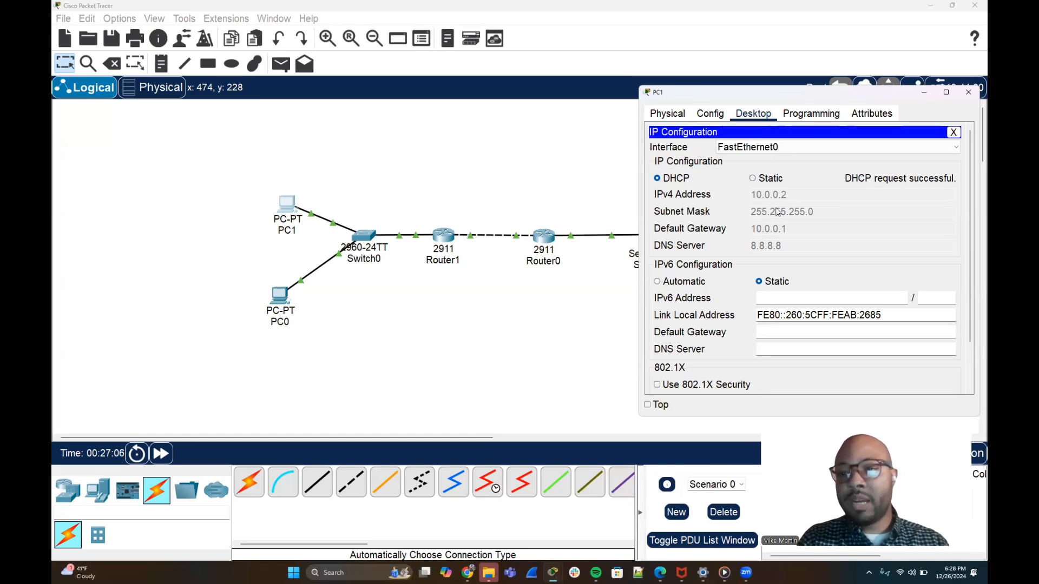
- Switch PC0's FastEthernet0 IPv4 configuration from static to DHCP and minimize its window
{"action": "left_click", "coordinate": [273, 316]}
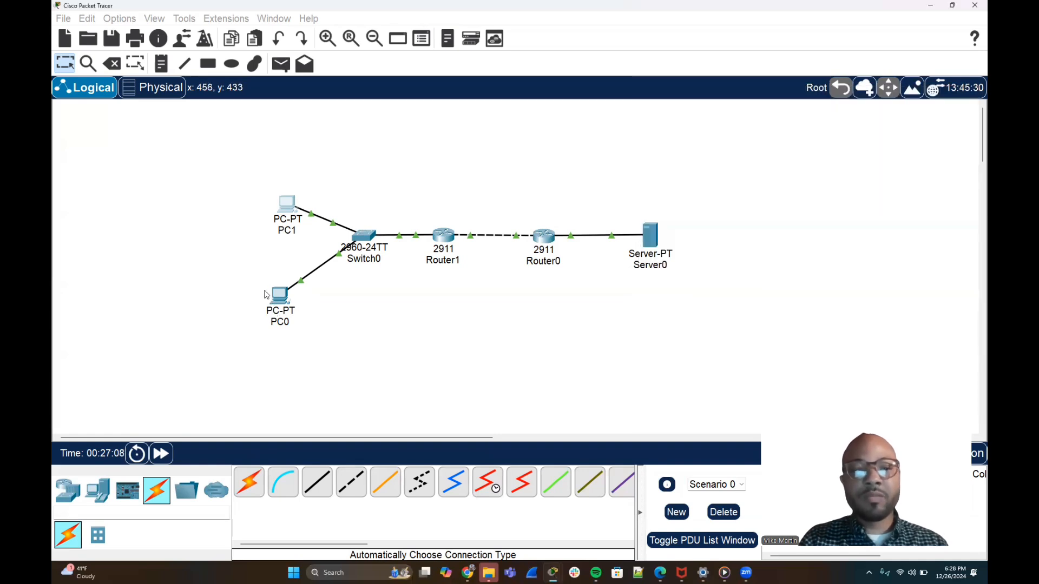
{"action": "left_click", "coordinate": [276, 303]}
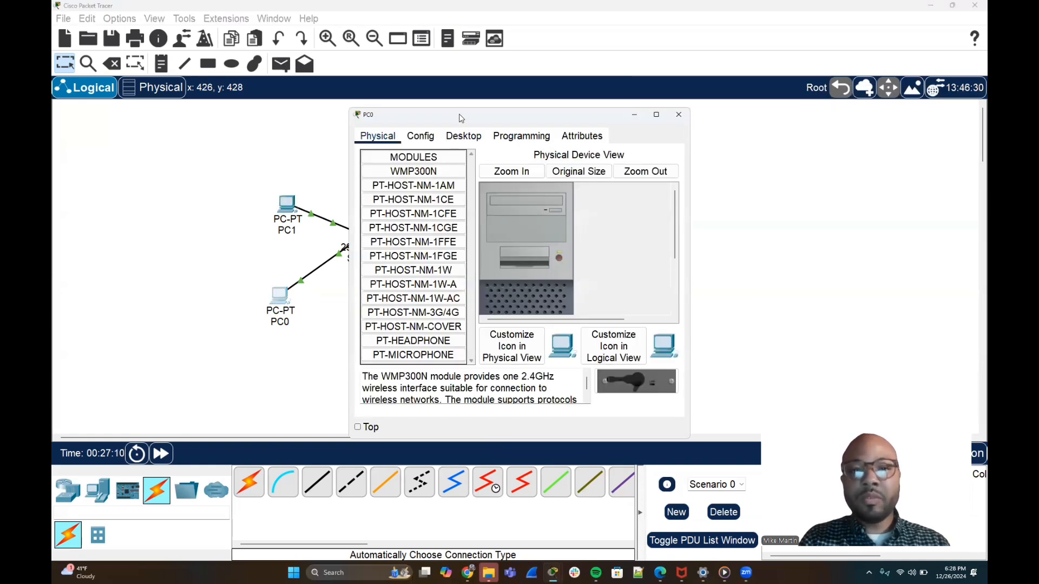
{"action": "left_click_drag", "start_coordinate": [461, 118], "coordinate": [751, 93]}
{"action": "left_click", "coordinate": [750, 114]}
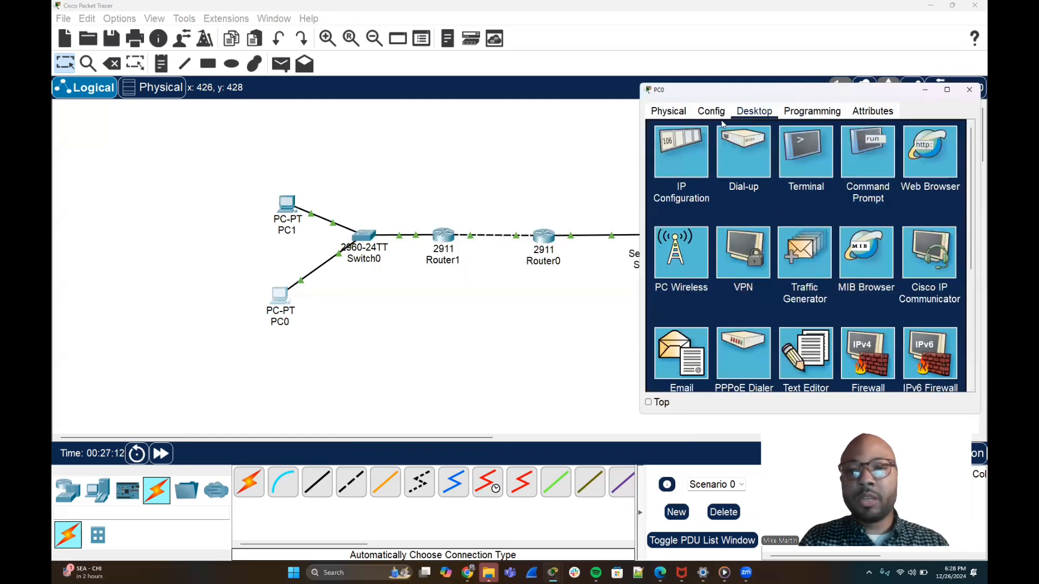
{"action": "left_click", "coordinate": [685, 155]}
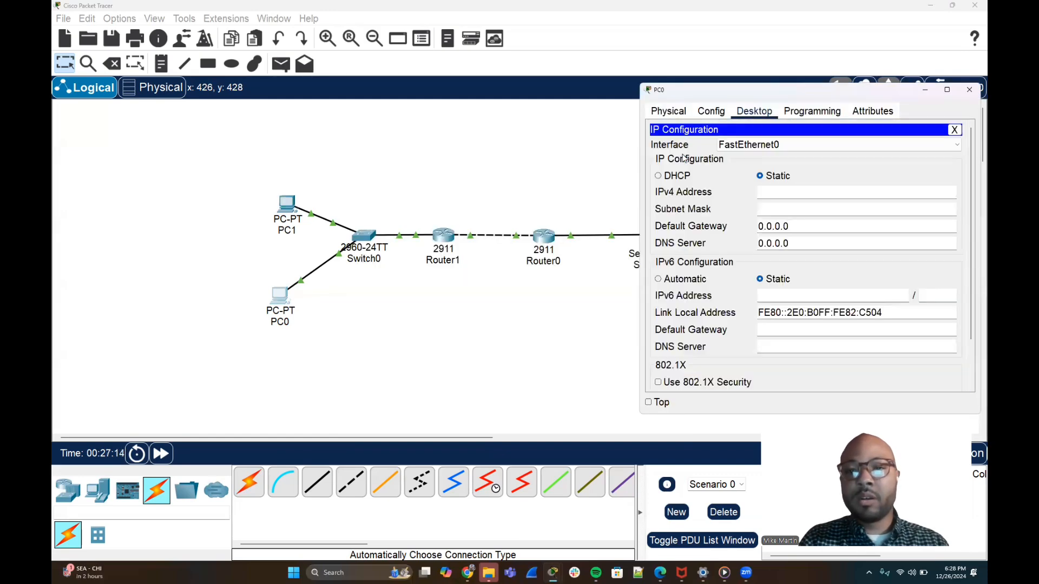
{"action": "left_click", "coordinate": [660, 177]}
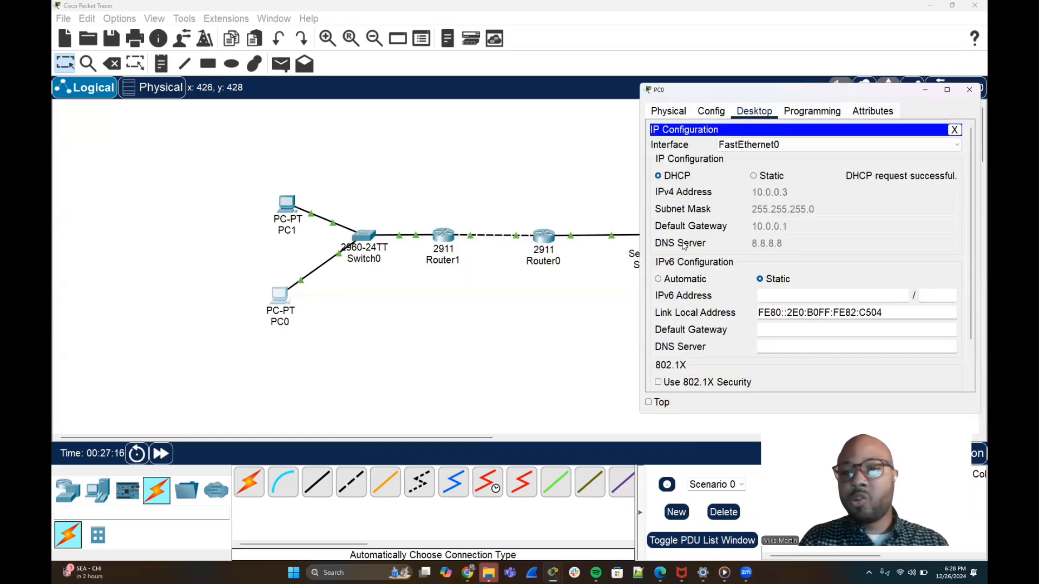
{"action": "left_click", "coordinate": [924, 95]}
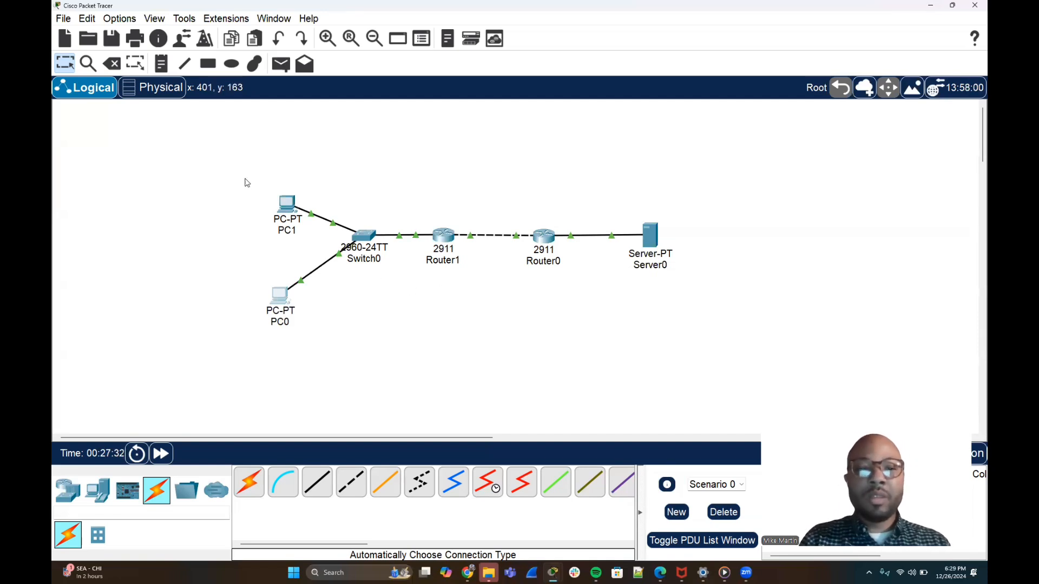
{"action": "left_click_drag", "start_coordinate": [200, 172], "coordinate": [455, 361]}
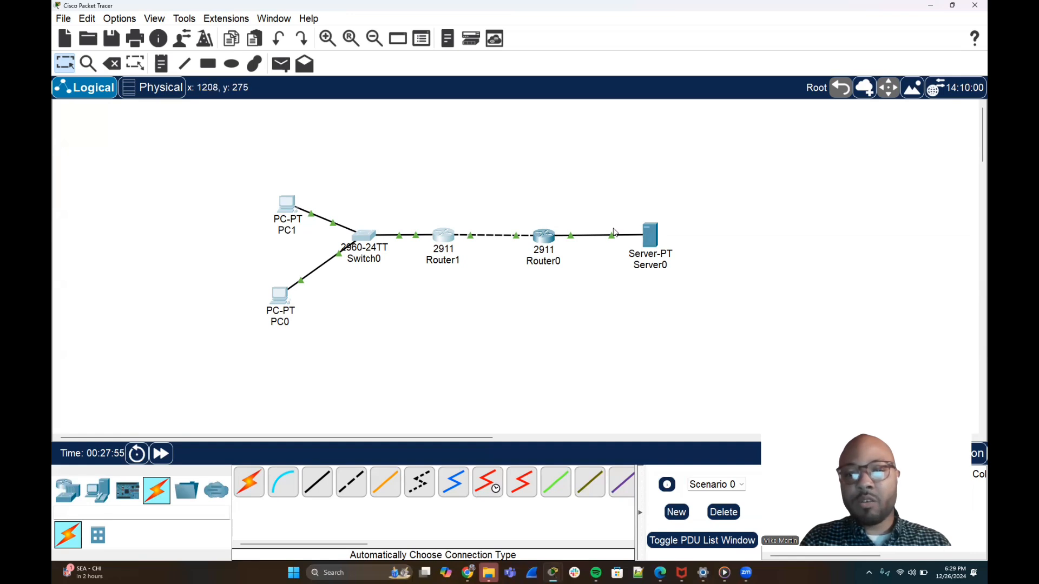
- Leave DHCP pool configuration on Router1 and enter global configuration mode with conf t
{"action": "left_click", "coordinate": [442, 240]}
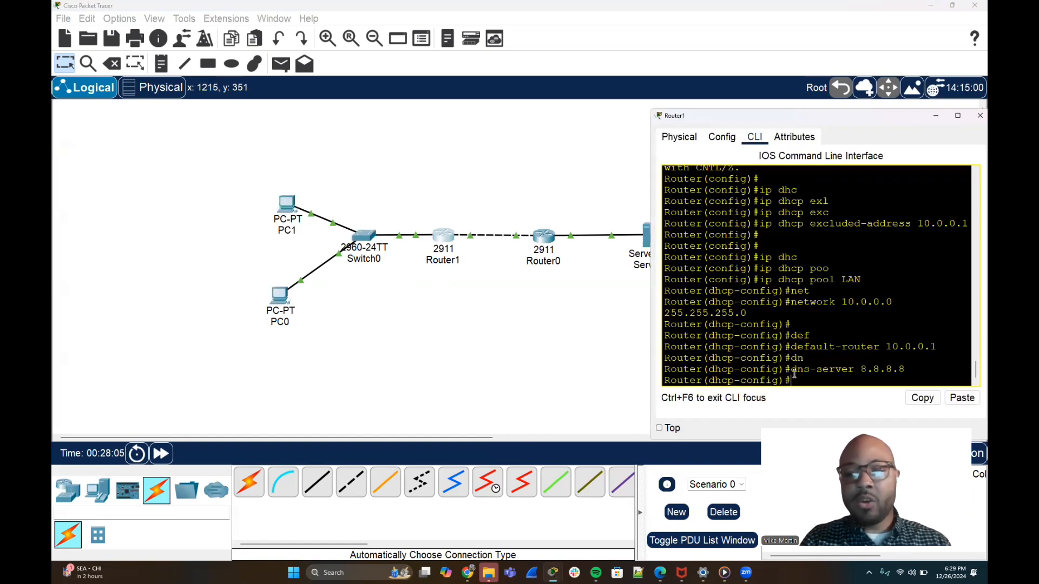
{"action": "key", "text": "ctrl+z"}
{"action": "key", "text": "Return"}
{"action": "key", "text": "Return"}
{"action": "type", "text": "co"}
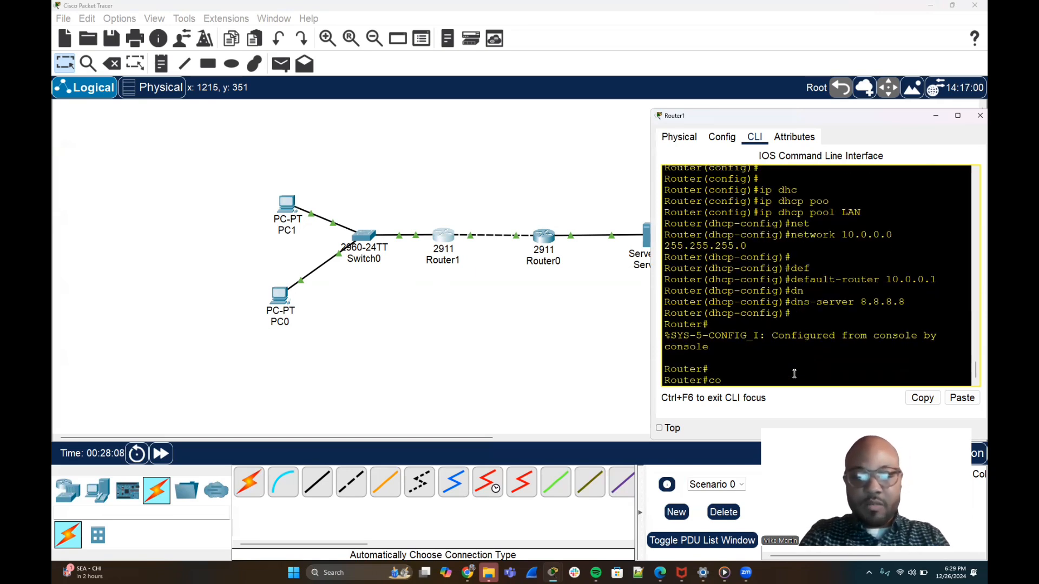
{"action": "type", "text": "nf t"}
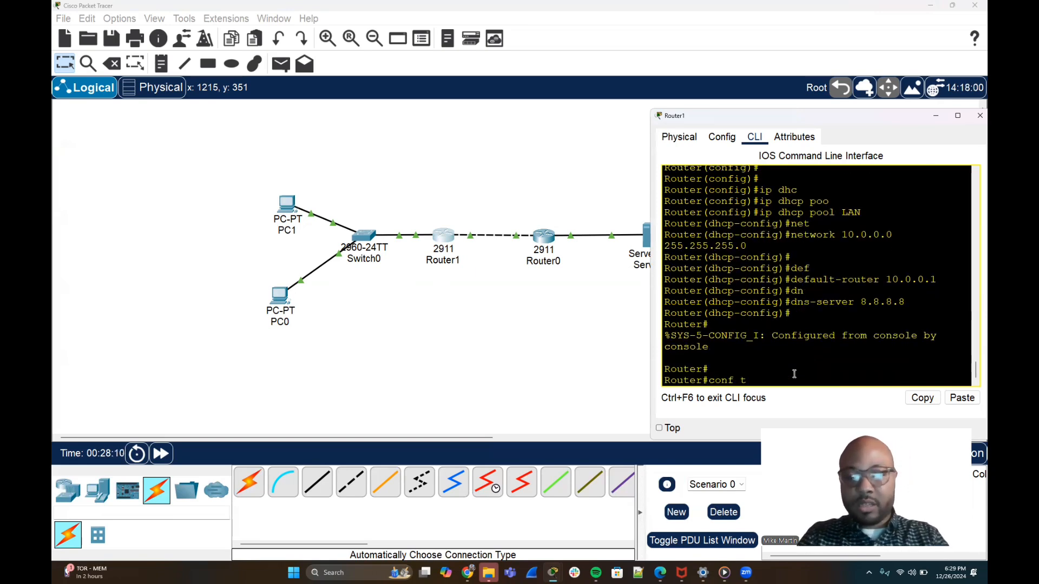
{"action": "key", "text": "Return"}
{"action": "key", "text": "Return"}
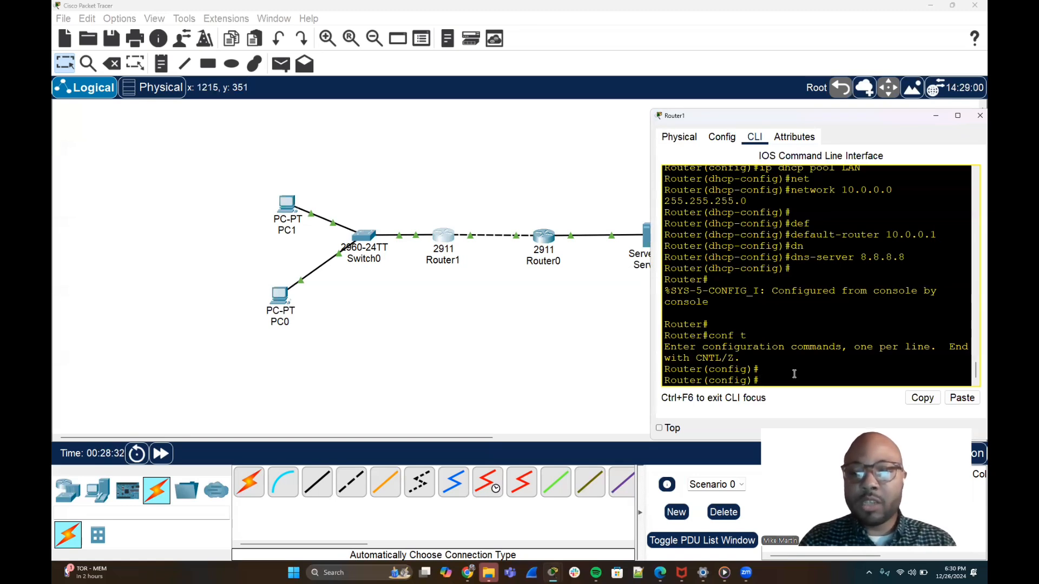
{"action": "type", "text": "ip"}
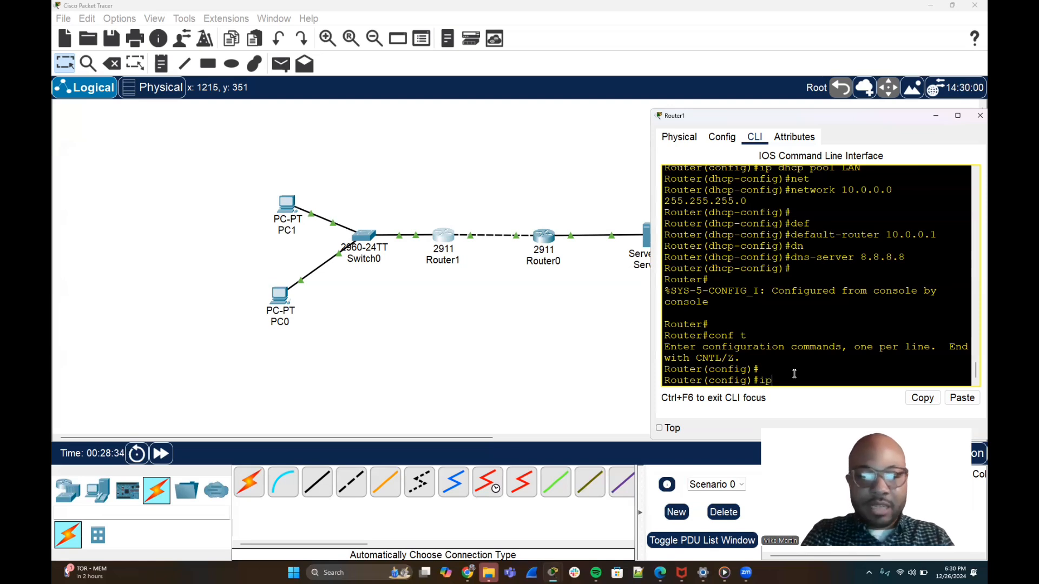
{"action": "type", "text": "ac"}
{"action": "key", "text": "BackSpace"}
{"action": "key", "text": "BackSpace"}
{"action": "key", "text": "BackSpace"}
{"action": "key", "text": "BackSpace"}
{"action": "key", "text": "BackSpace"}
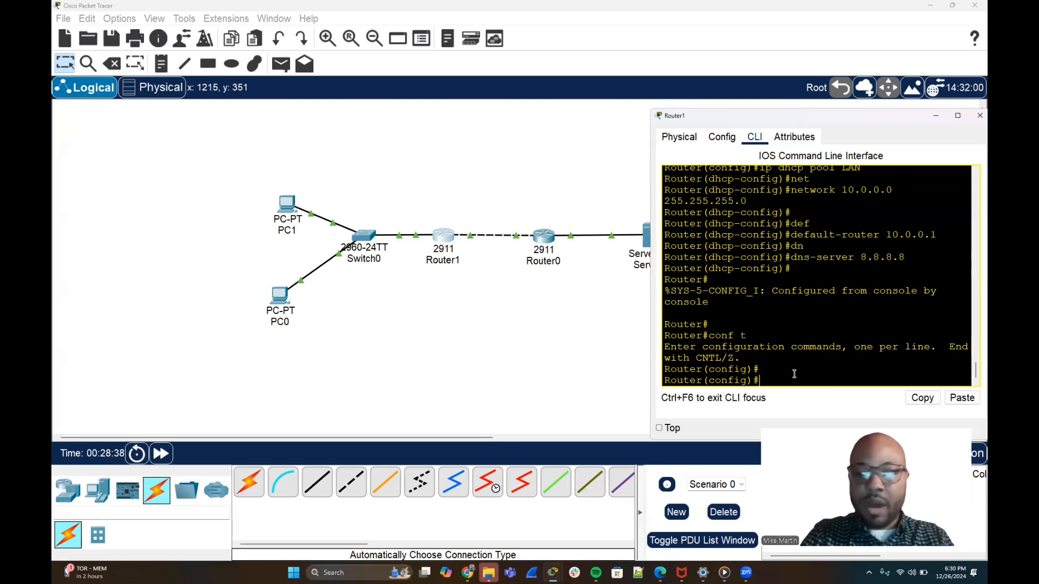
- Begin a permit entry for the ip protocol in access-list 100, consulting the command help for the available options
{"action": "type", "text": "acc"}
{"action": "key", "text": "Tab"}
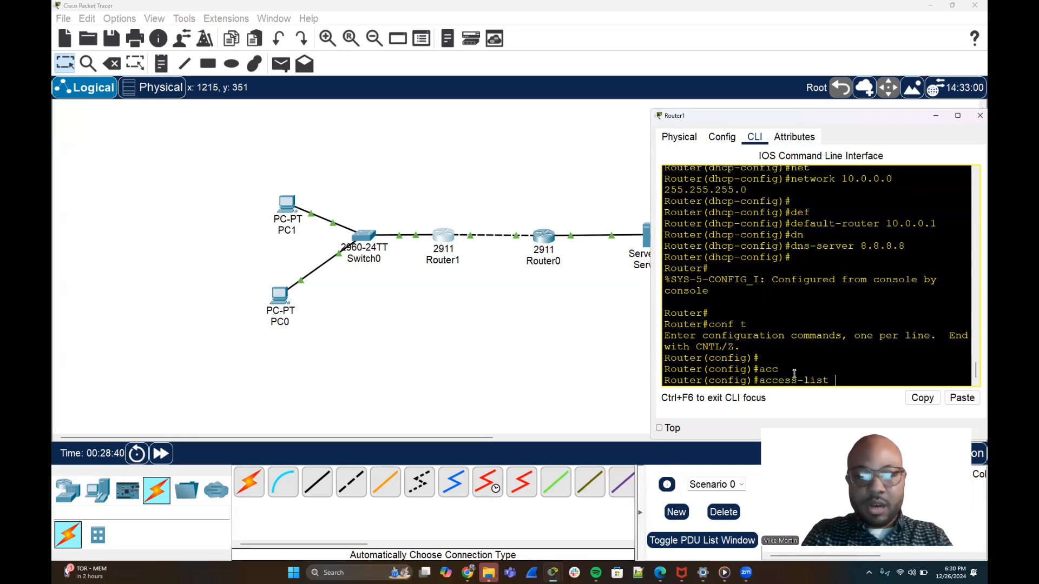
{"action": "type", "text": "100"}
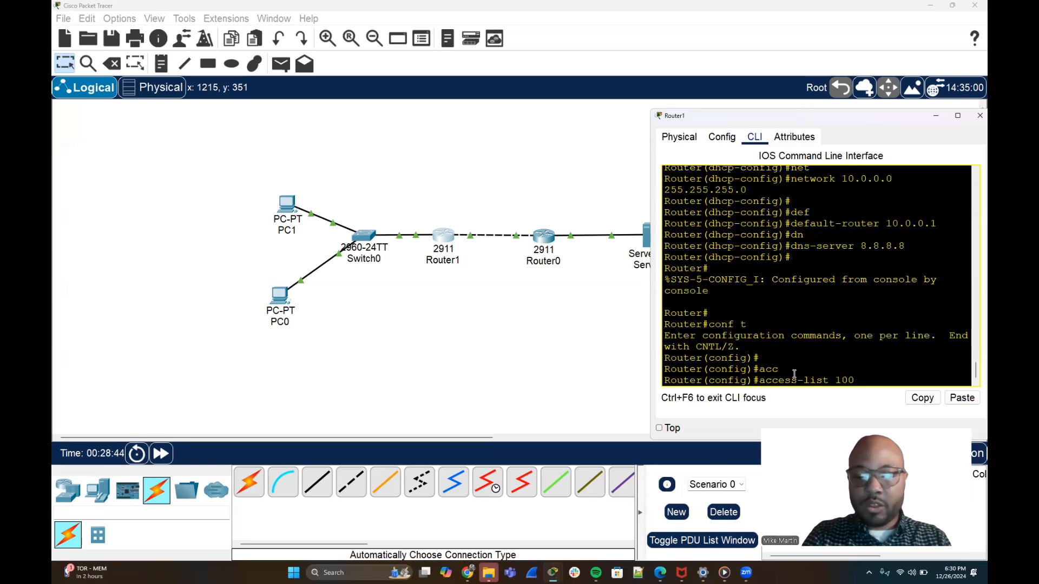
{"action": "type", "text": "?per"}
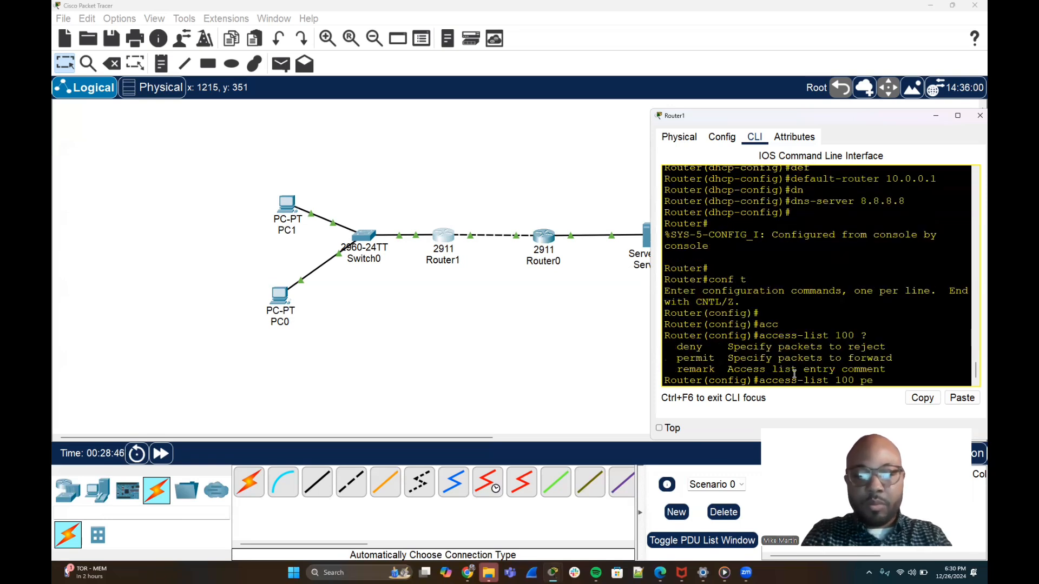
{"action": "key", "text": "Tab"}
{"action": "type", "text": "?"}
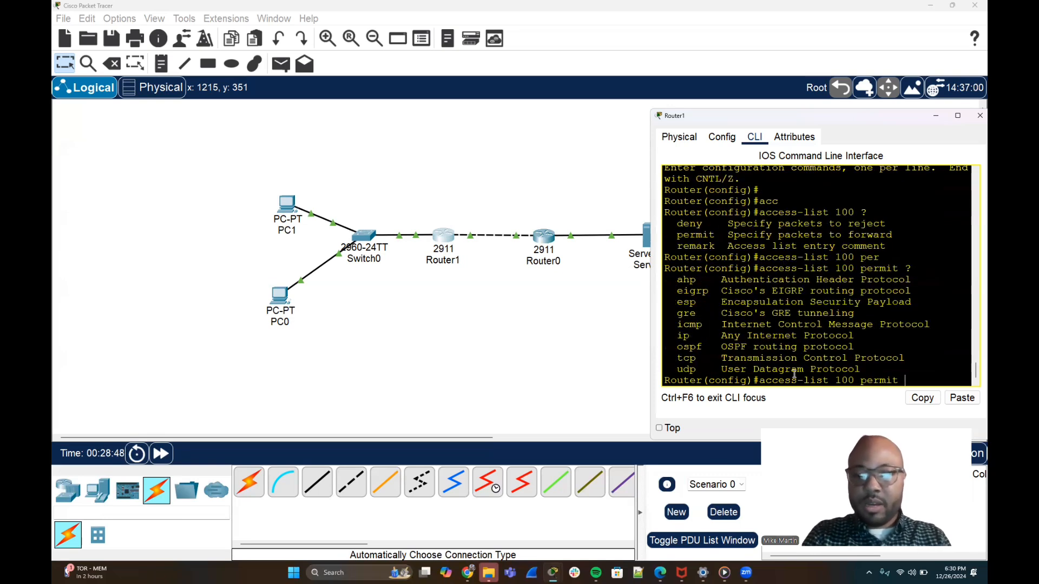
{"action": "type", "text": "ip"}
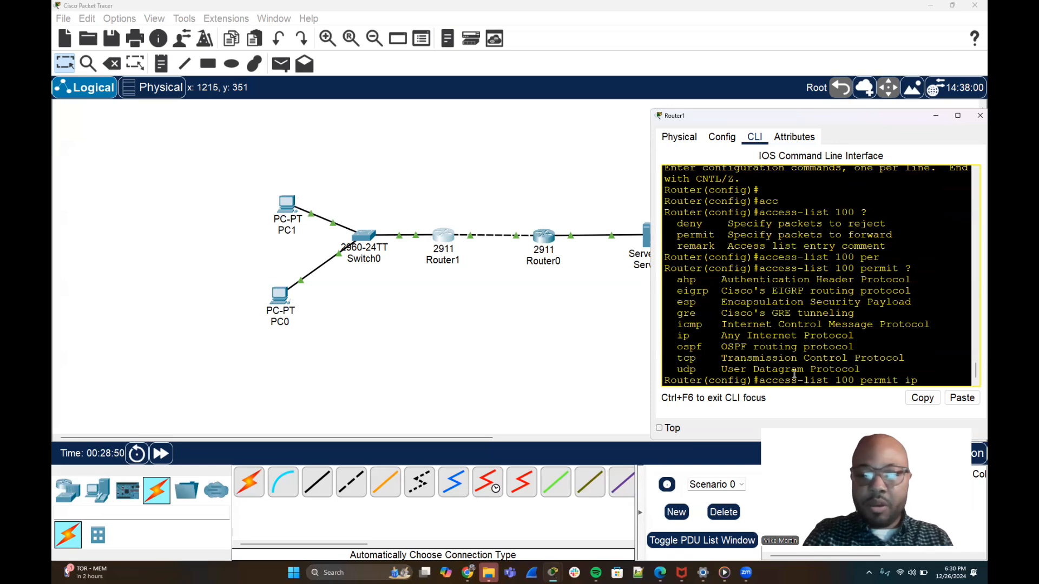
{"action": "type", "text": " ?"}
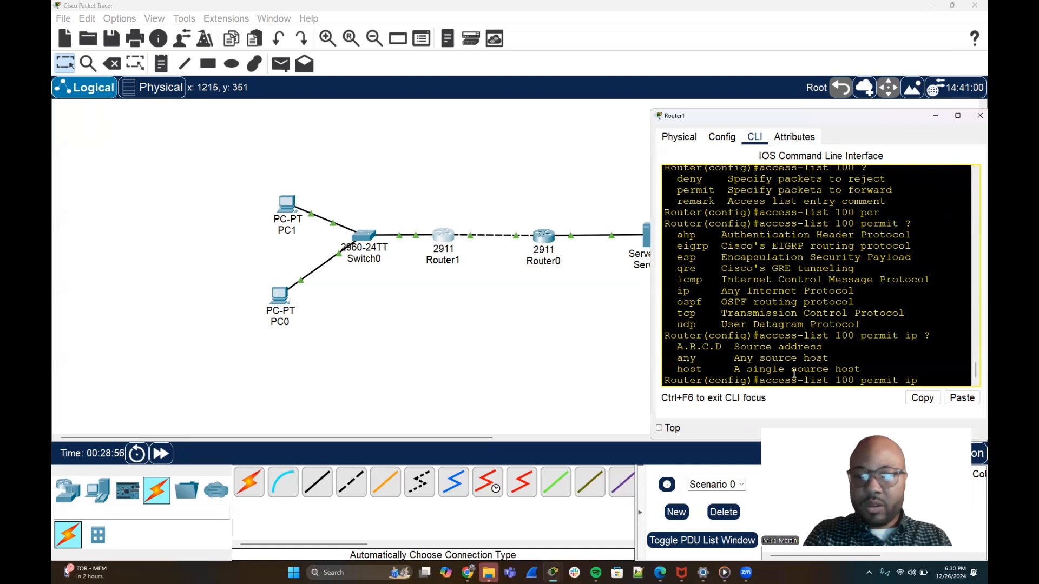
- Specify 10.0.0.0 with wildcard 0.0.0.255 as the source in the access-list 100 permit ip entry
{"action": "type", "text": "10."}
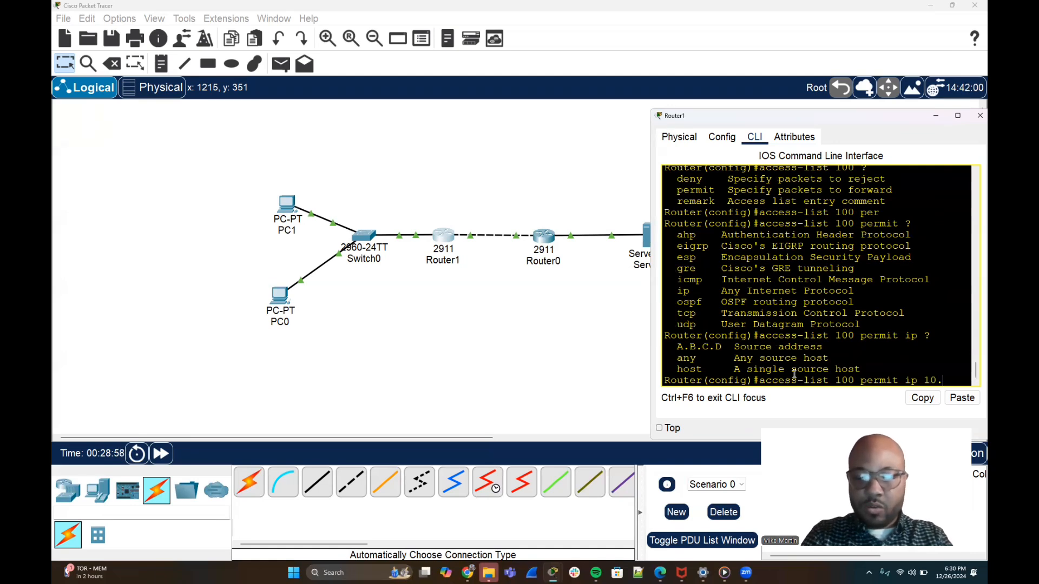
{"action": "type", "text": "0.0."}
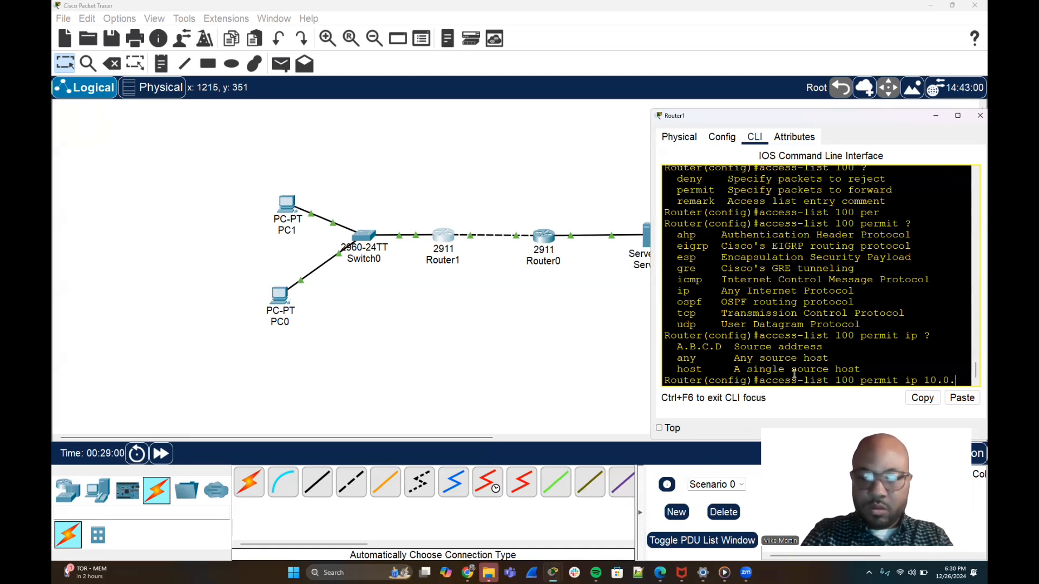
{"action": "type", "text": "0 255"}
{"action": "key", "text": "BackSpace"}
{"action": "key", "text": "BackSpace"}
{"action": "key", "text": "BackSpace"}
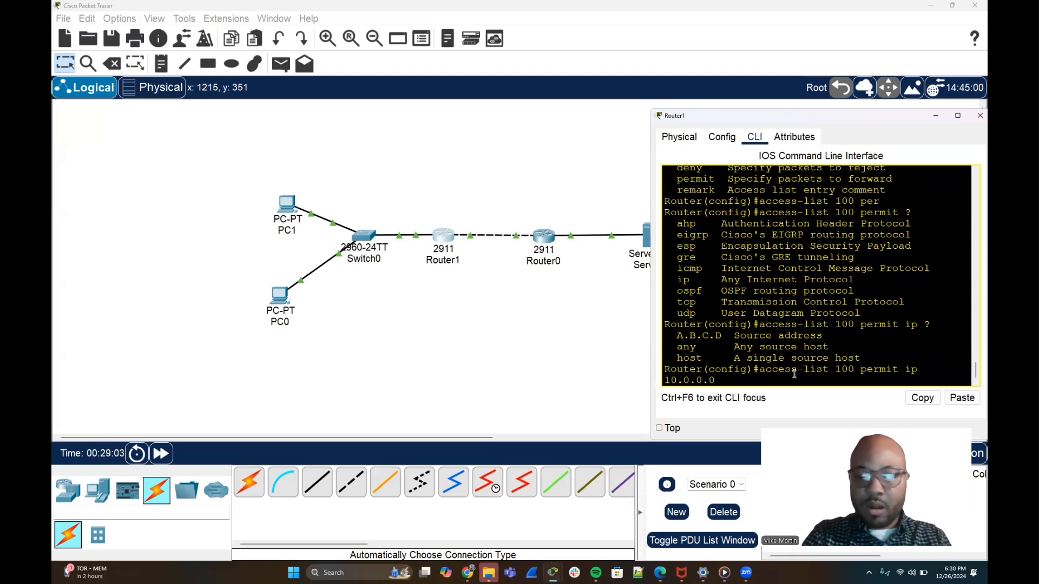
{"action": "type", "text": "?"}
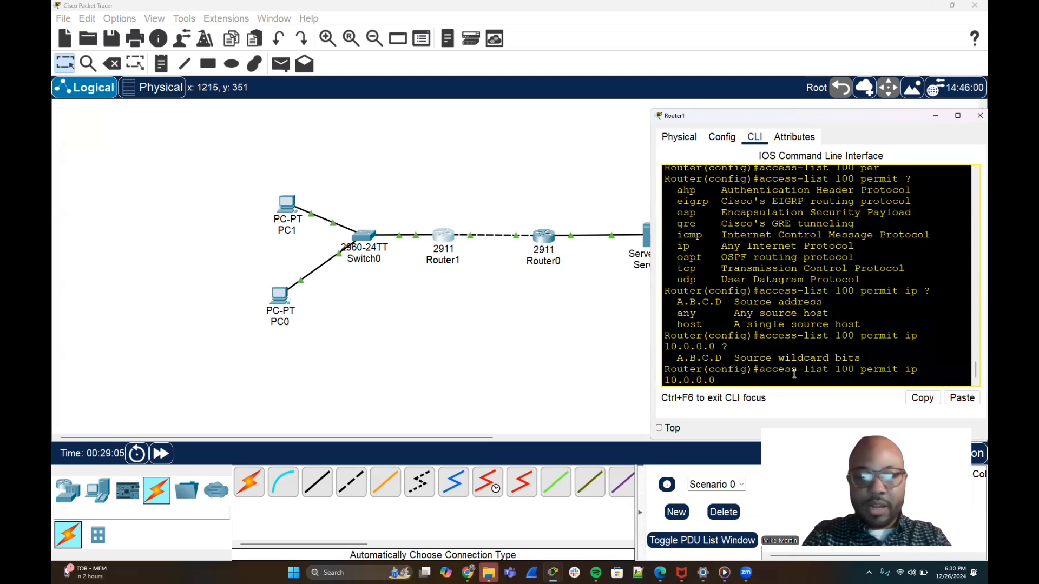
{"action": "type", "text": "0"}
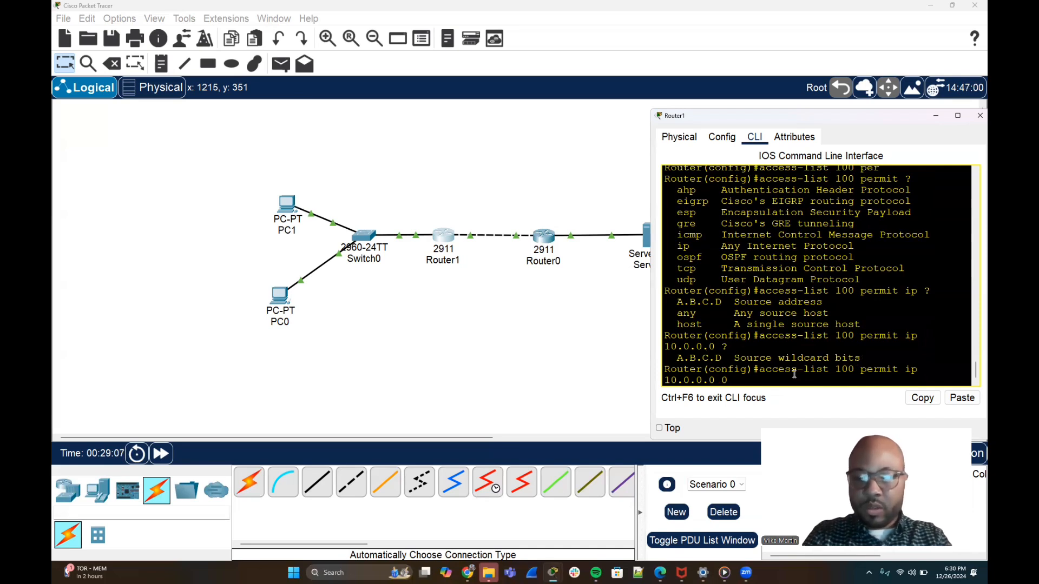
{"action": "type", "text": ".0"}
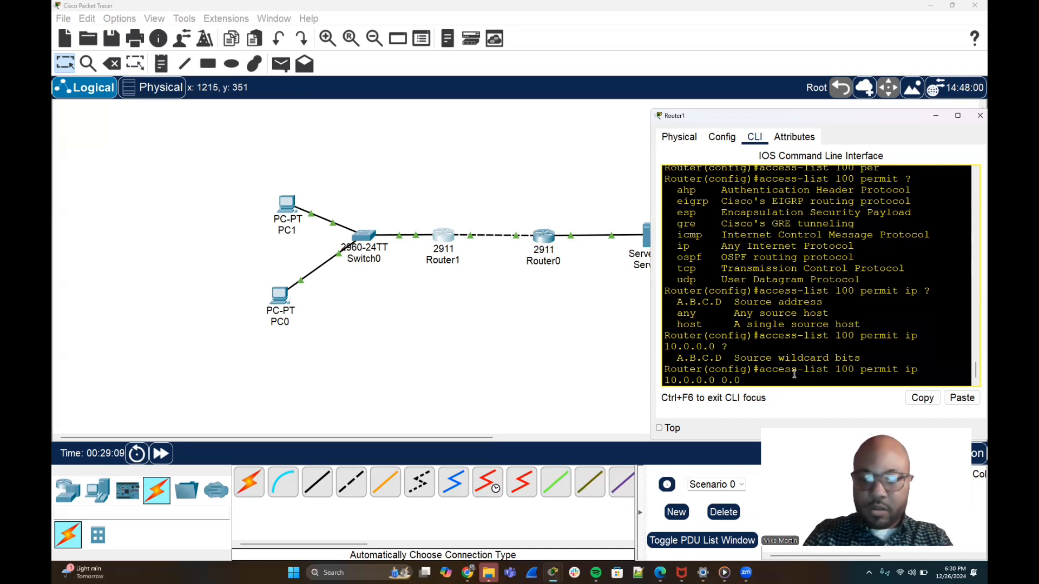
{"action": "type", "text": ".0.5"}
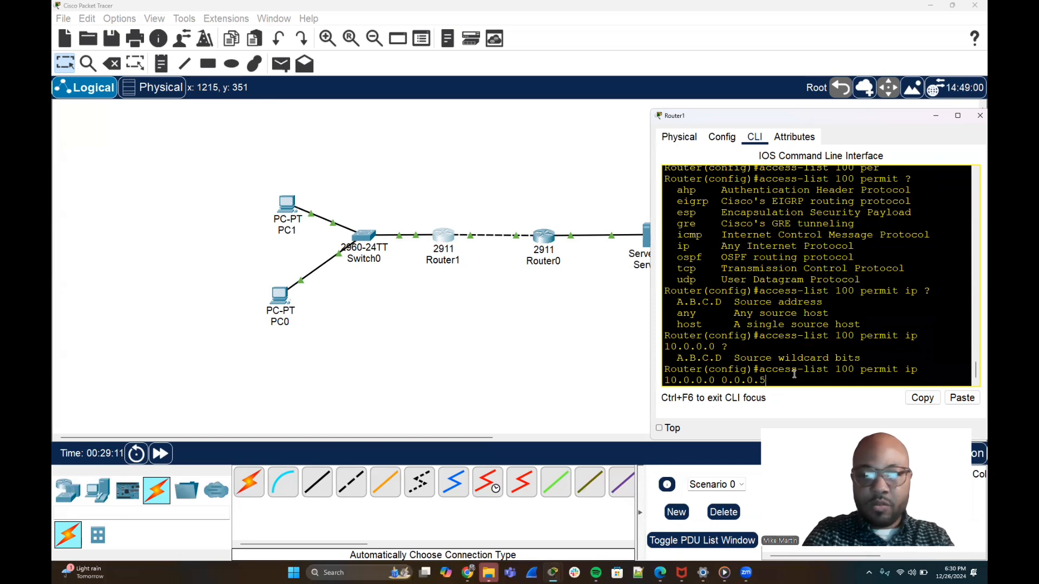
{"action": "key", "text": "BackSpace"}
{"action": "type", "text": "255"}
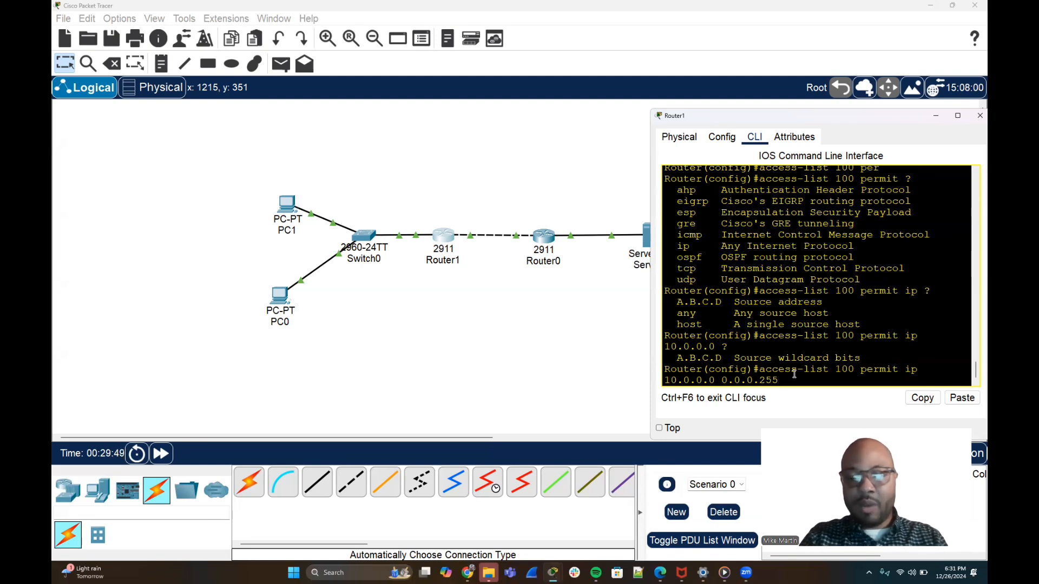
- Complete the access-list 100 permit entry with destination any, consulting the help for further options, and submit it
{"action": "type", "text": "?"}
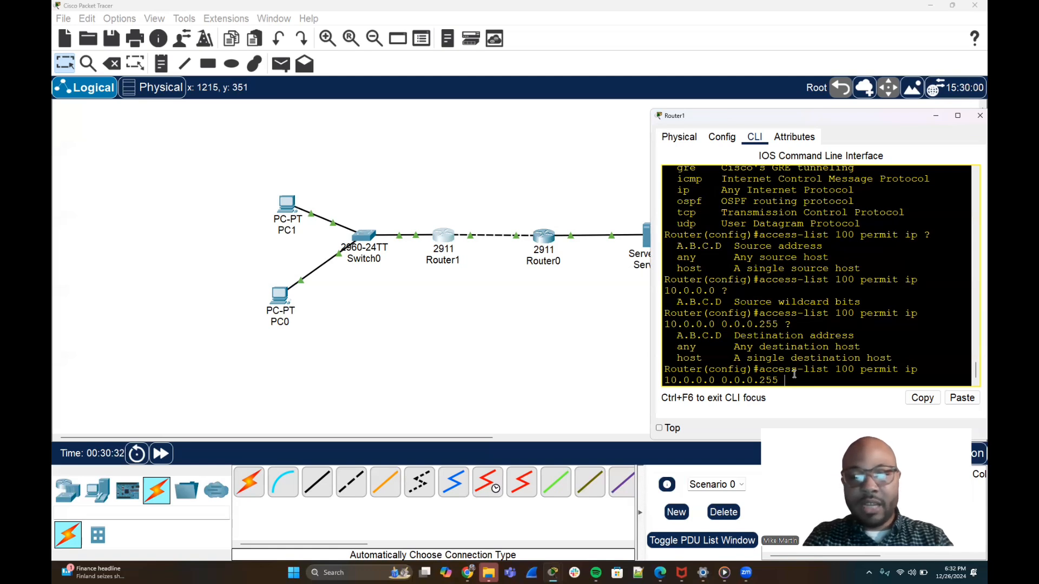
{"action": "type", "text": "any"}
{"action": "key", "text": "Return"}
{"action": "key", "text": "Up"}
{"action": "type", "text": "an"}
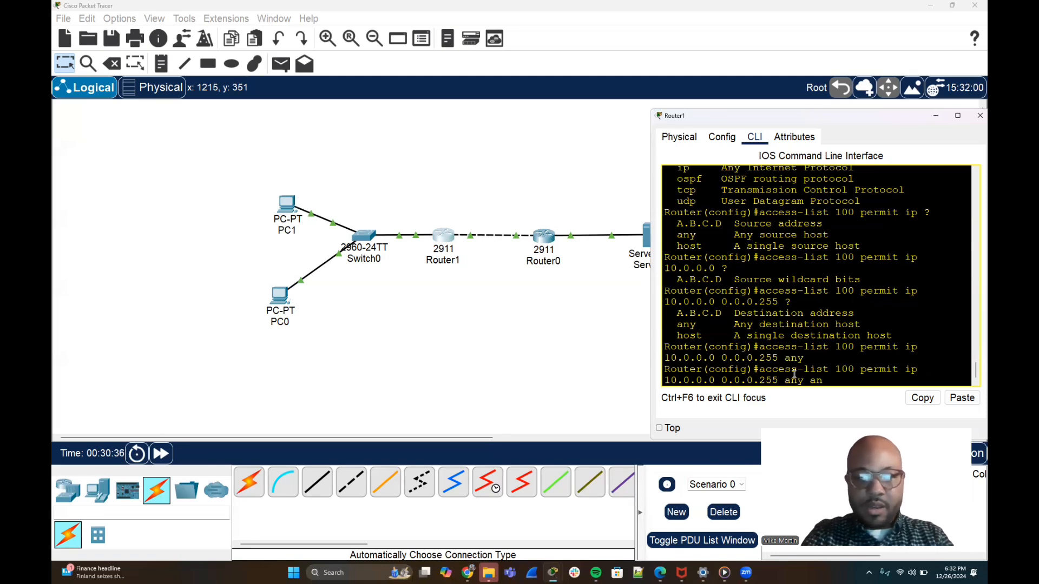
{"action": "type", "text": "y"}
{"action": "key", "text": "Return"}
{"action": "key", "text": "Up"}
{"action": "key", "text": "BackSpace"}
{"action": "key", "text": "BackSpace"}
{"action": "key", "text": "BackSpace"}
{"action": "key", "text": "BackSpace"}
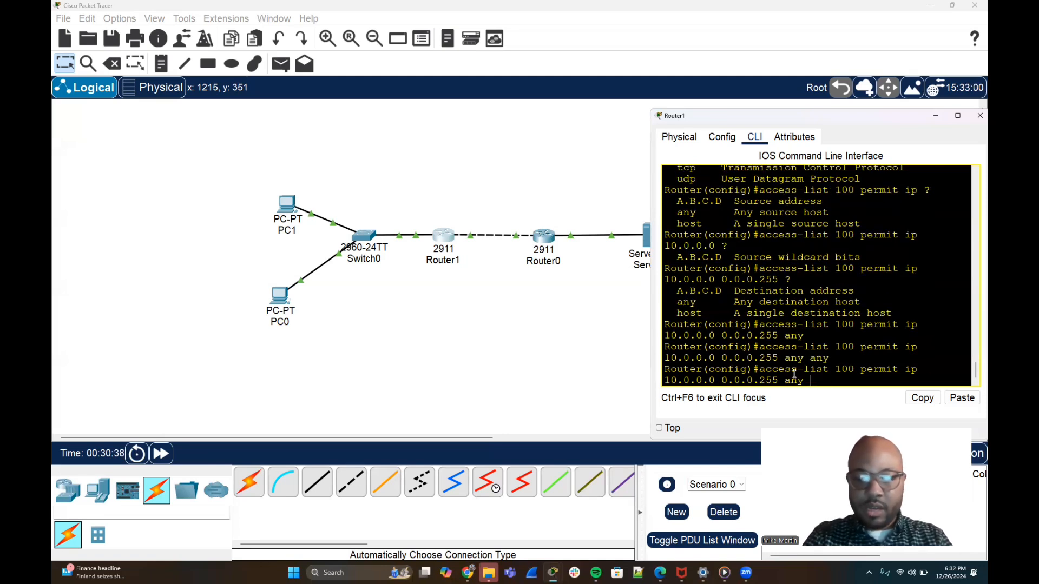
{"action": "type", "text": "?"}
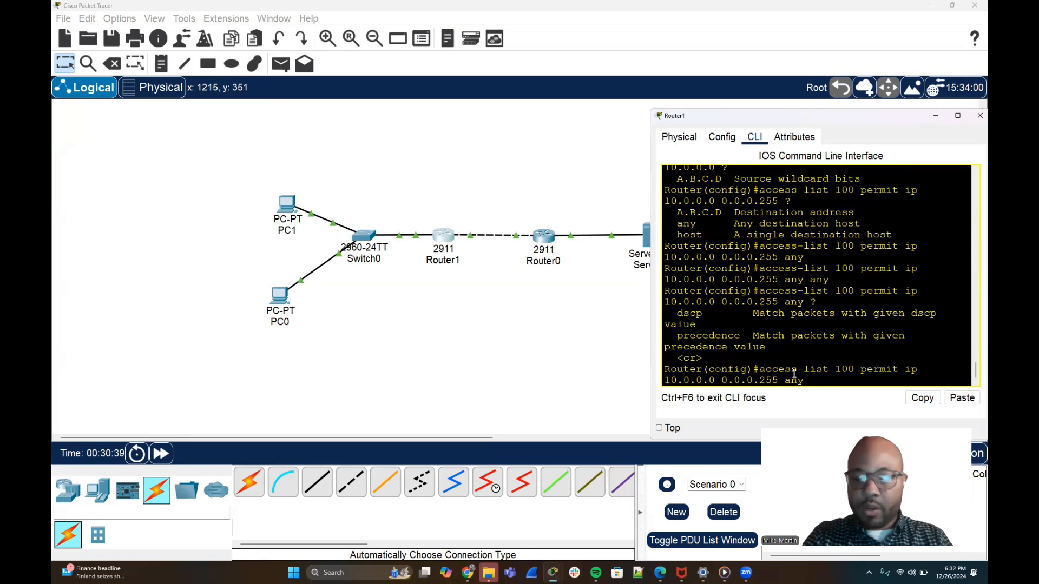
{"action": "key", "text": "Return"}
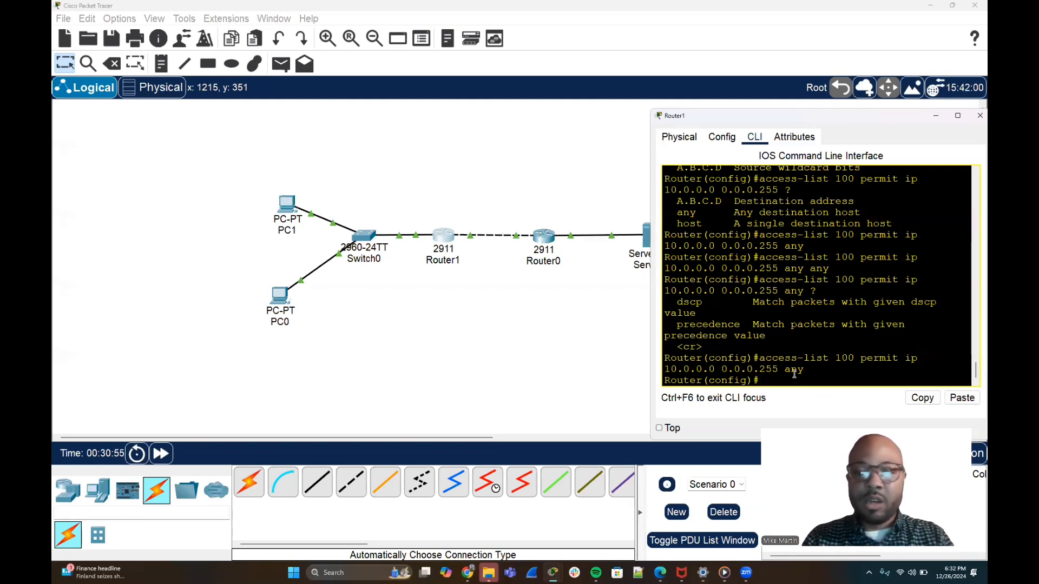
- Enter interface configuration for gigabitEthernet 0/1 on Router1
{"action": "type", "text": "it"}
{"action": "key", "text": "BackSpace"}
{"action": "type", "text": "nt "}
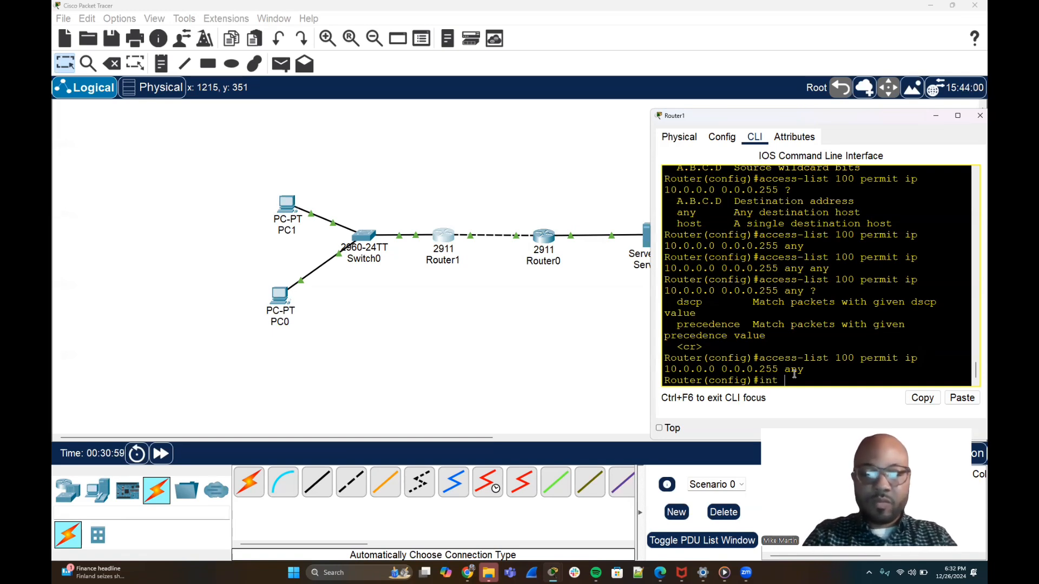
{"action": "type", "text": "gig"}
{"action": "key", "text": "Tab"}
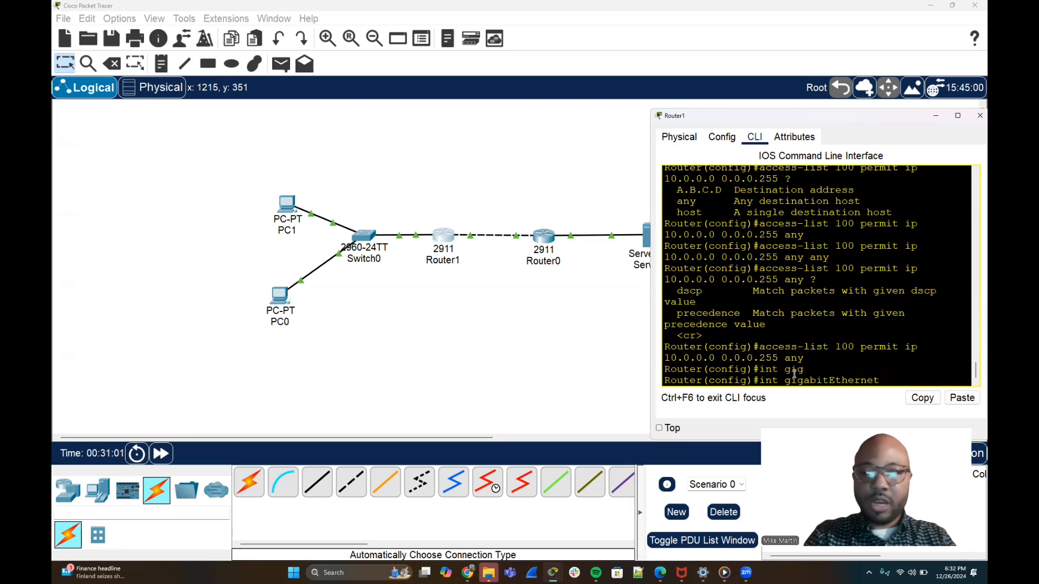
{"action": "type", "text": "0/1"}
{"action": "key", "text": "Return"}
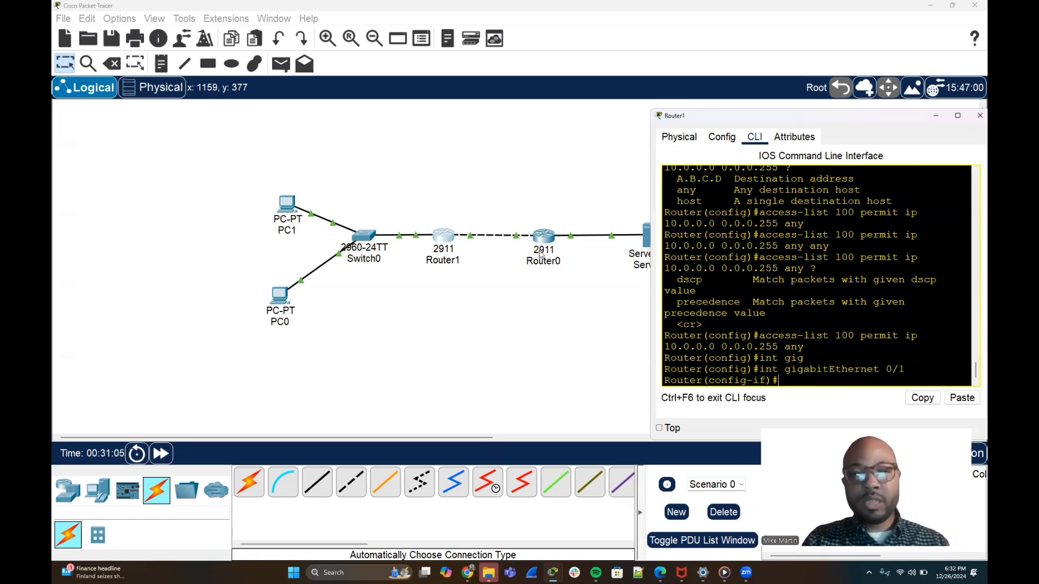
{"action": "left_click", "coordinate": [409, 219]}
{"action": "left_click_drag", "start_coordinate": [404, 215], "coordinate": [456, 278]}
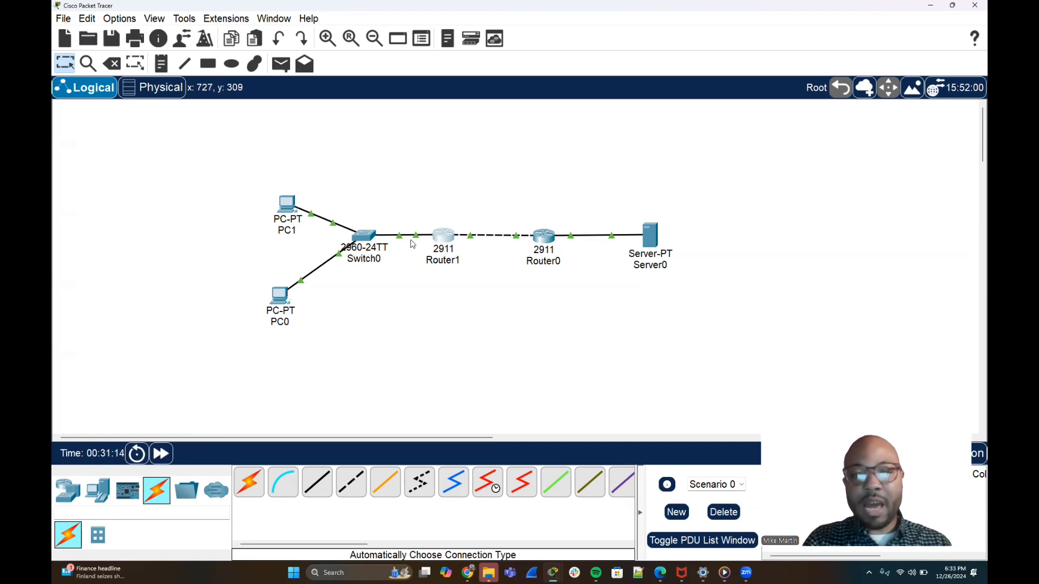
{"action": "left_click", "coordinate": [442, 251]}
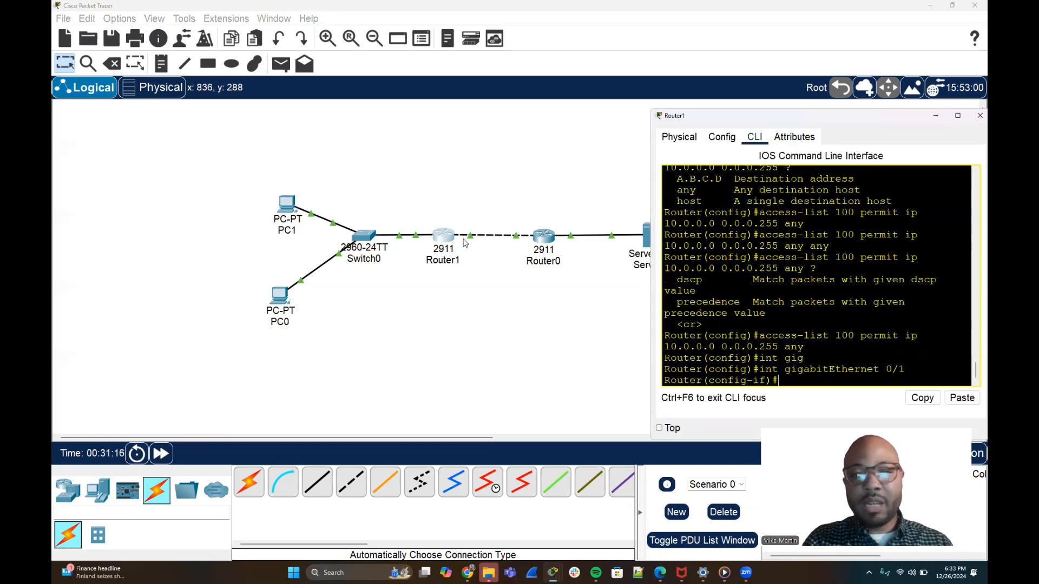
{"action": "left_click_drag", "start_coordinate": [441, 209], "coordinate": [483, 263]}
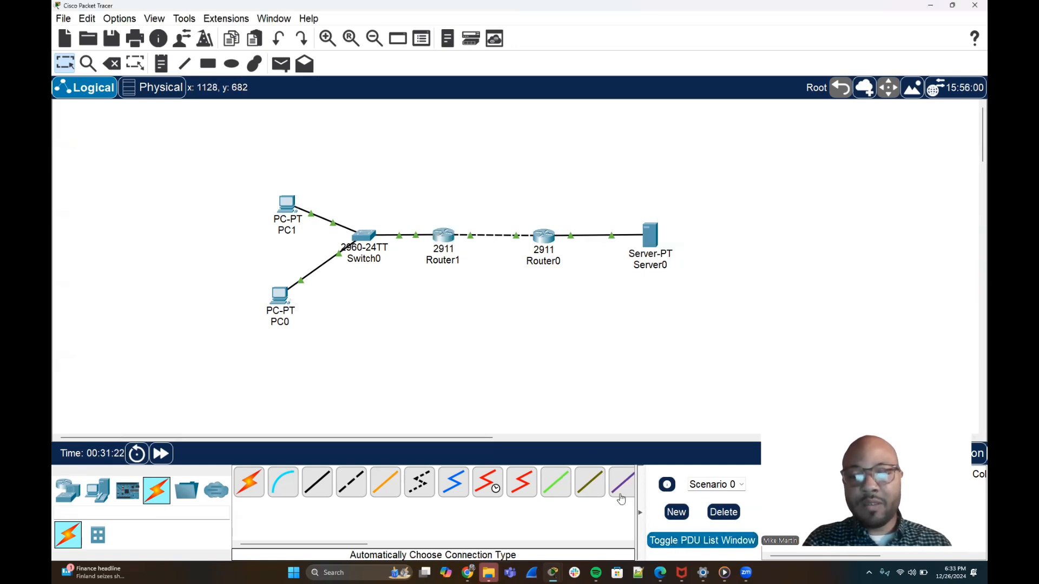
{"action": "left_click", "coordinate": [442, 238]}
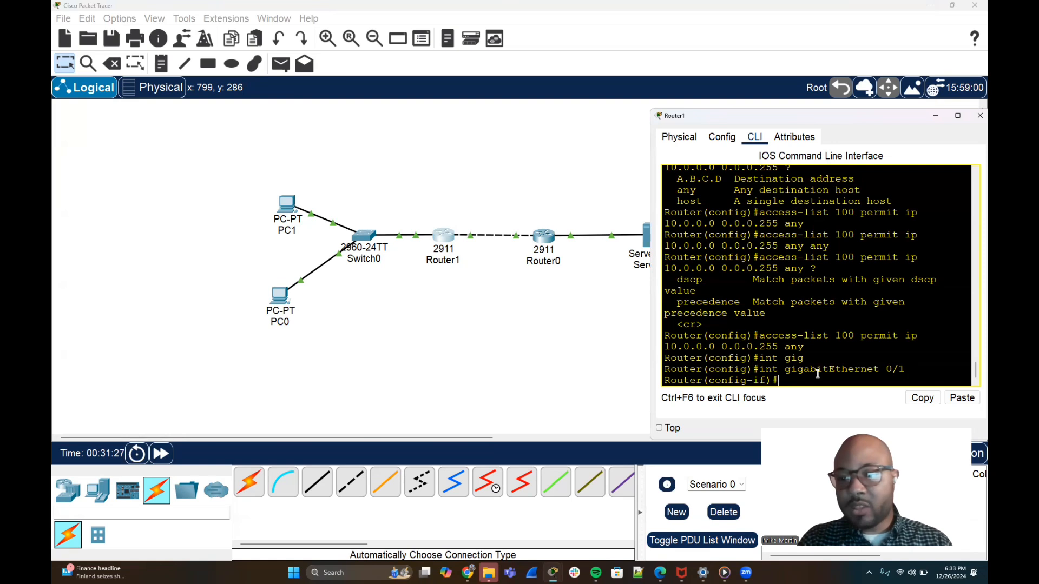
- Mark Router1's gigabitEthernet 0/1 as the NAT inside interface with ip nat inside
{"action": "type", "text": "ip"}
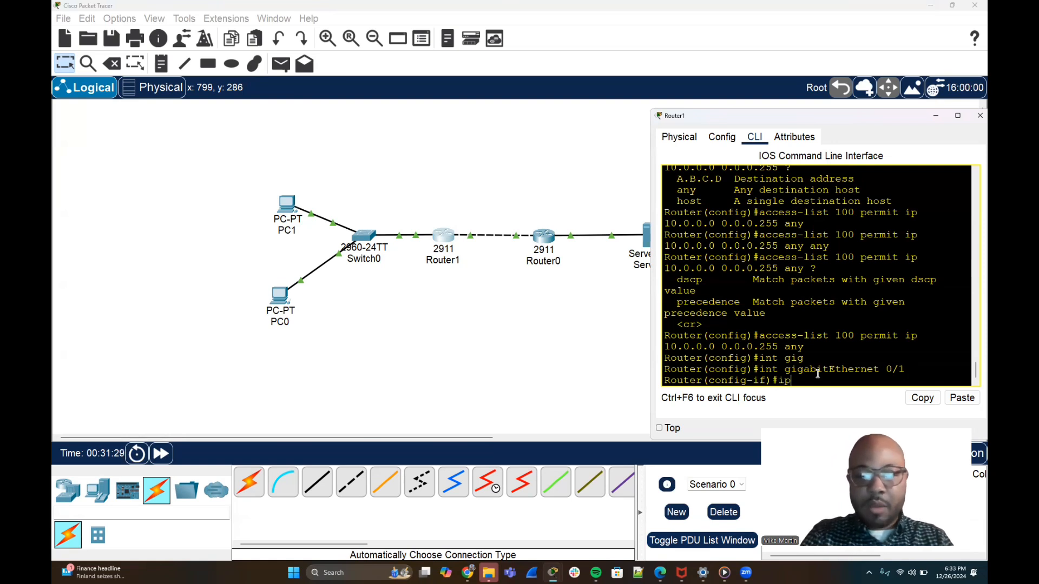
{"action": "type", "text": " nat"}
{"action": "key", "text": "Tab"}
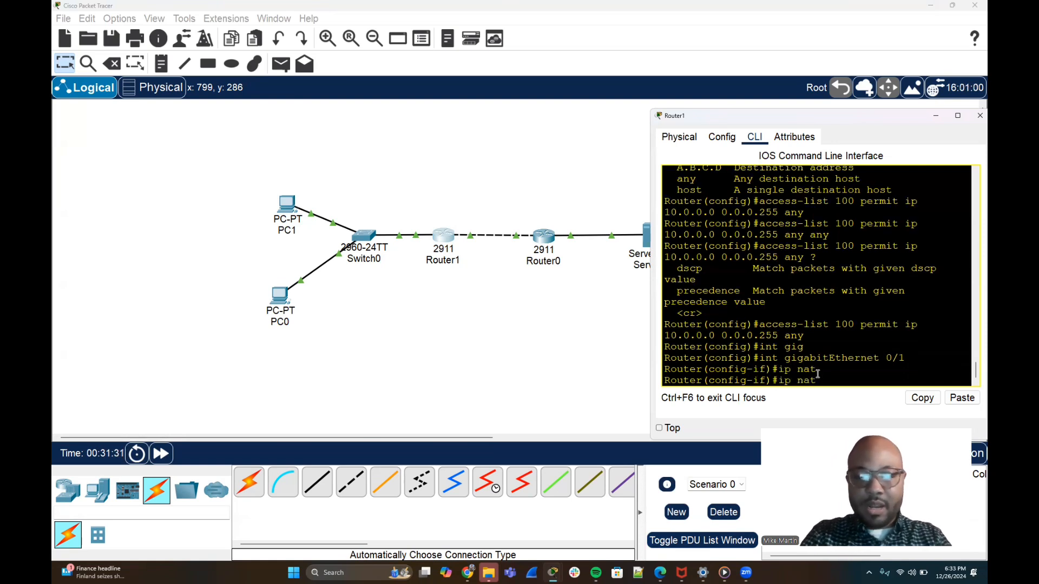
{"action": "type", "text": "ins"}
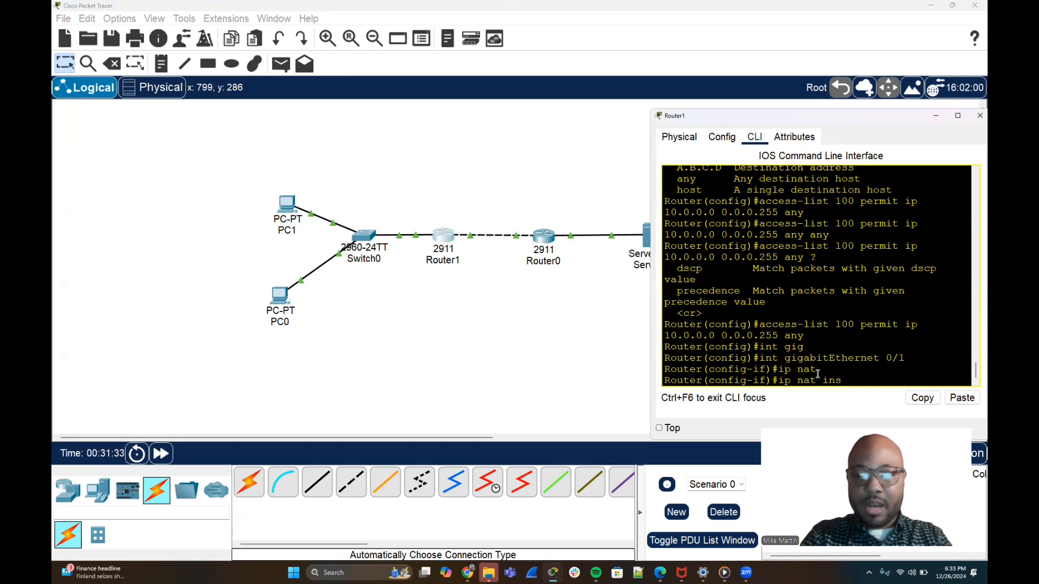
{"action": "type", "text": "i"}
{"action": "key", "text": "Tab"}
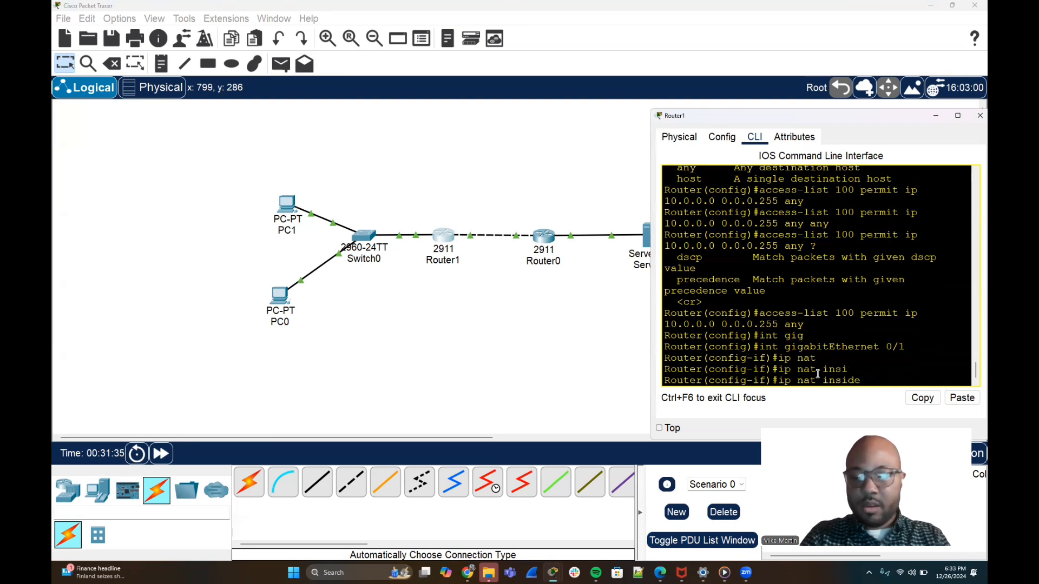
{"action": "key", "text": "Return"}
- Switch Router1's interface configuration to gigabitEthernet 0/0 by reusing the earlier interface command
{"action": "key", "text": "Up"}
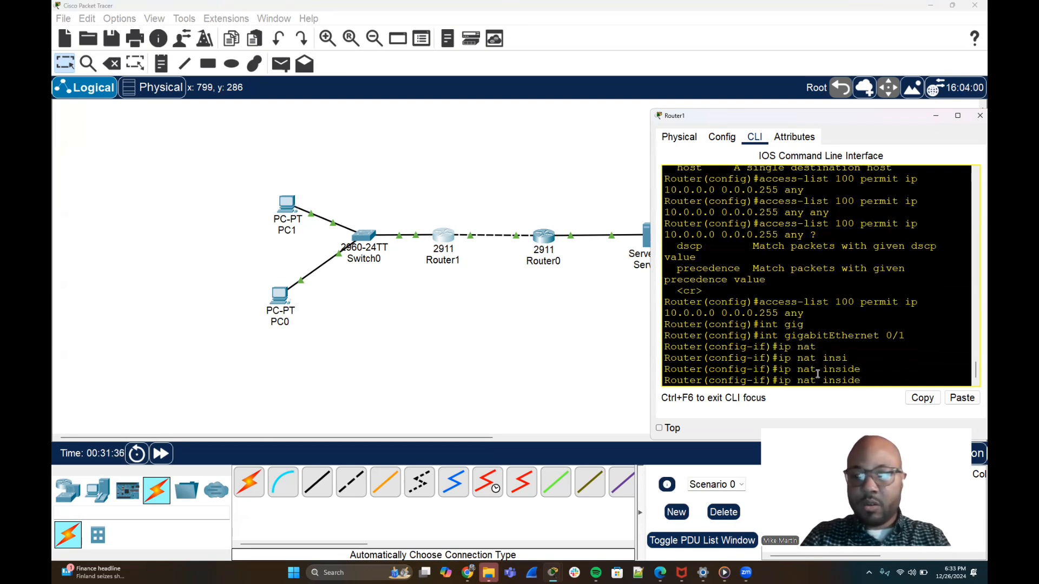
{"action": "key", "text": "Up"}
{"action": "key", "text": "Up"}
{"action": "key", "text": "Up"}
{"action": "key", "text": "Up"}
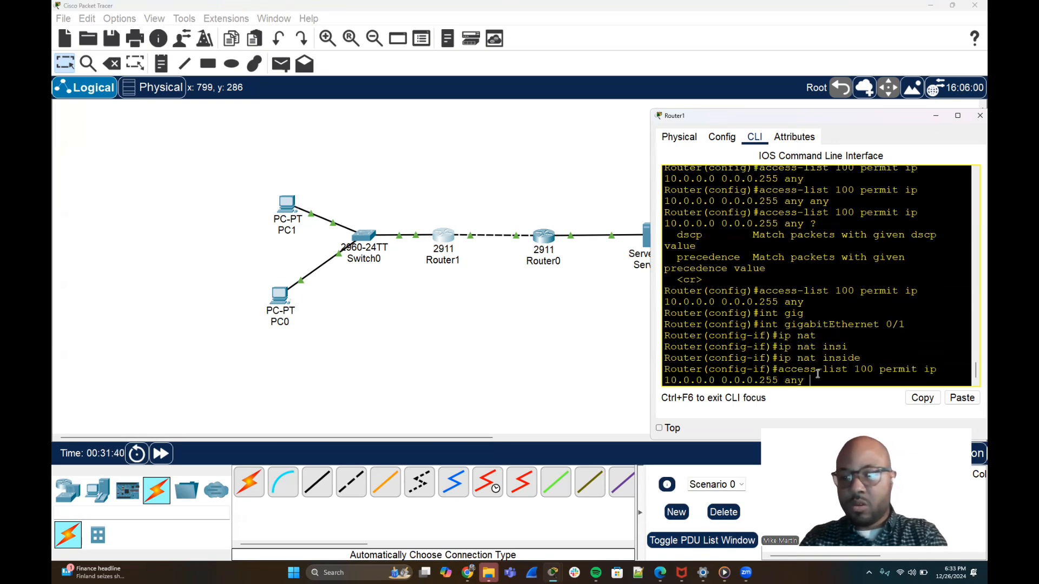
{"action": "key", "text": "Down"}
{"action": "key", "text": "Down"}
{"action": "key", "text": "Down"}
{"action": "key", "text": "Down"}
{"action": "key", "text": "Up"}
{"action": "key", "text": "BackSpace"}
{"action": "type", "text": "0"}
{"action": "key", "text": "Return"}
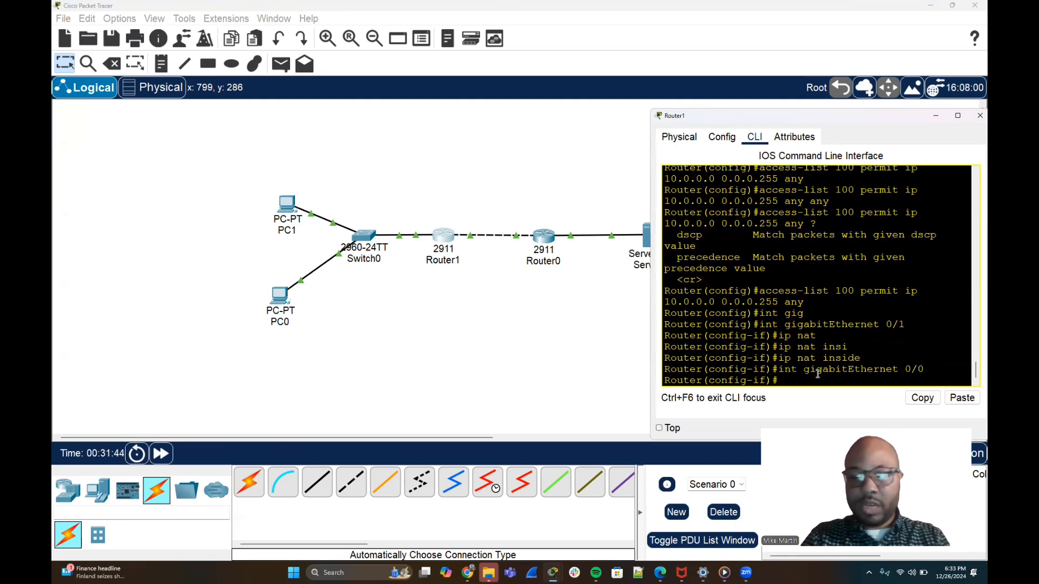
- Mark Router1's gigabitEthernet 0/0 as the NAT outside interface with ip nat outside
{"action": "type", "text": "ip nat"}
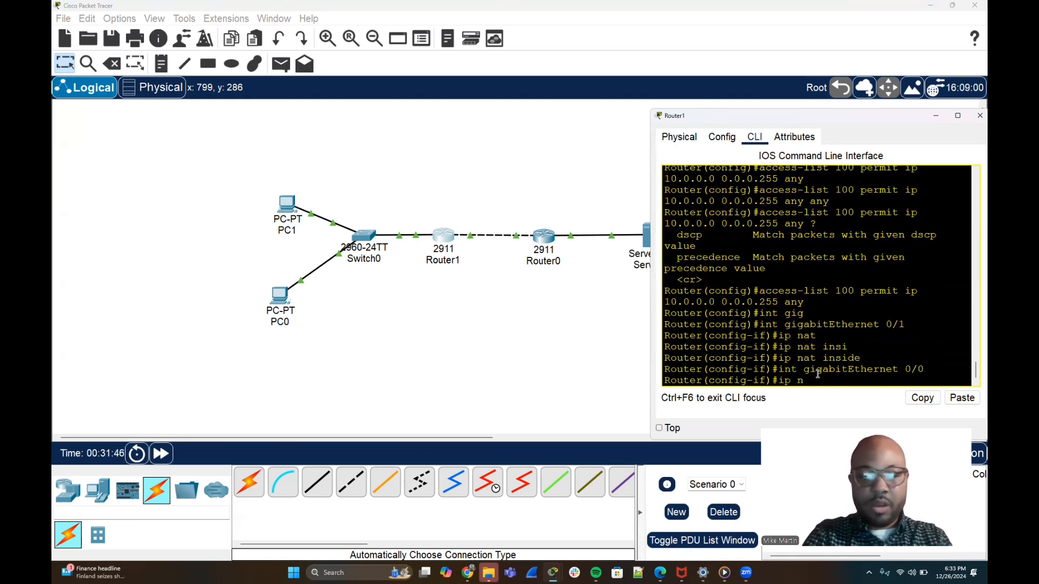
{"action": "key", "text": "Tab"}
{"action": "type", "text": "ut"}
{"action": "key", "text": "Tab"}
{"action": "key", "text": "Return"}
{"action": "key", "text": "Return"}
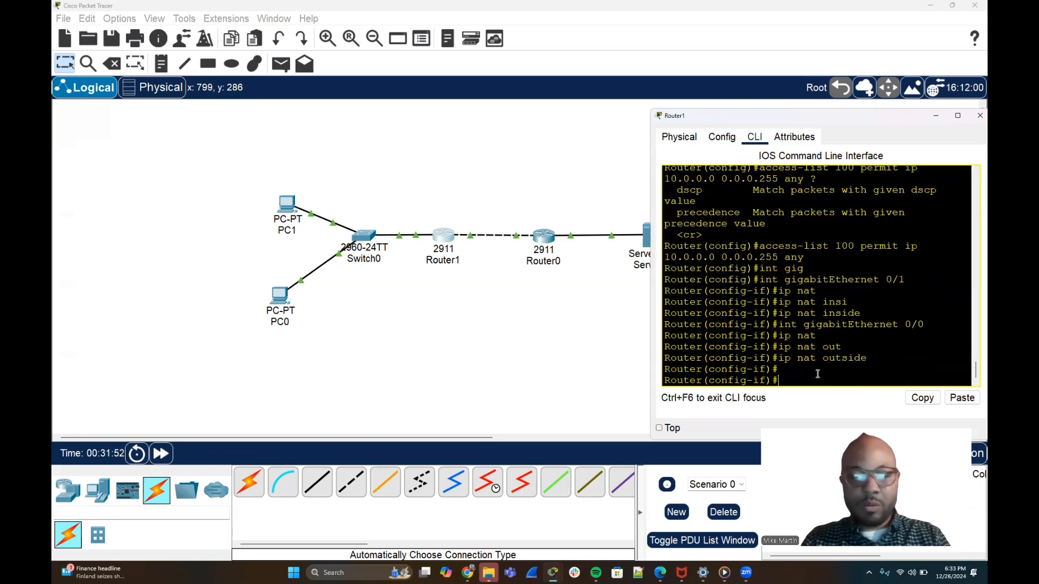
- Leave Router1's interface configuration, re-enter global configuration mode, and begin an ip nat command
{"action": "key", "text": "ctrl+z"}
{"action": "key", "text": "Return"}
{"action": "key", "text": "Return"}
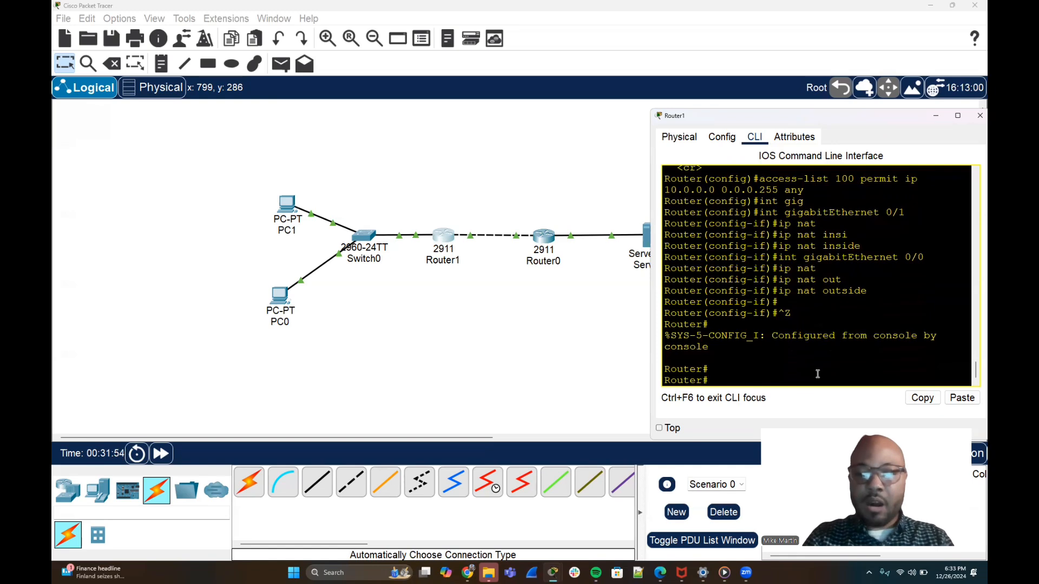
{"action": "type", "text": "conf t"}
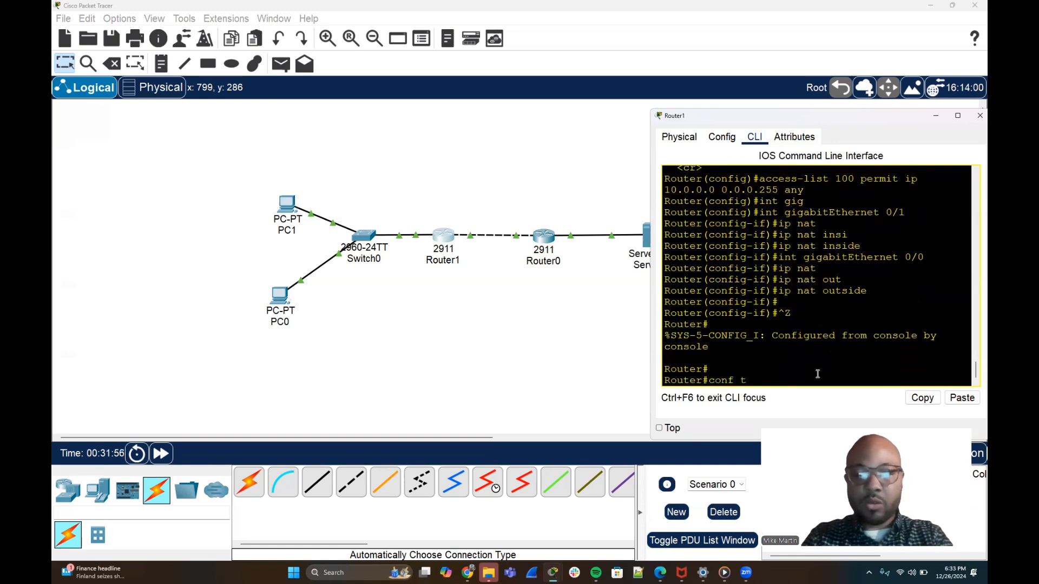
{"action": "key", "text": "Return"}
{"action": "key", "text": "Return"}
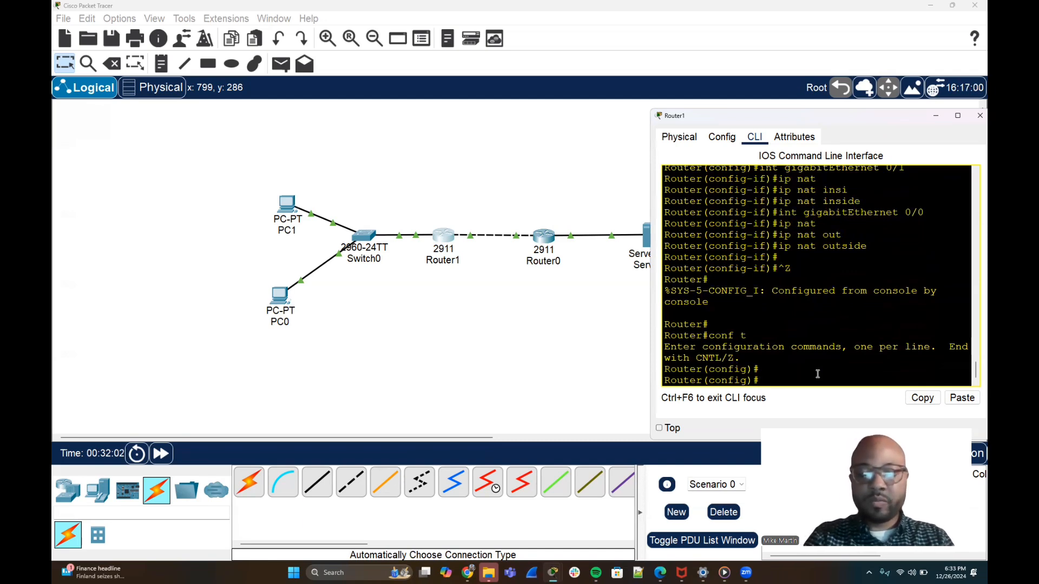
{"action": "type", "text": "ip"}
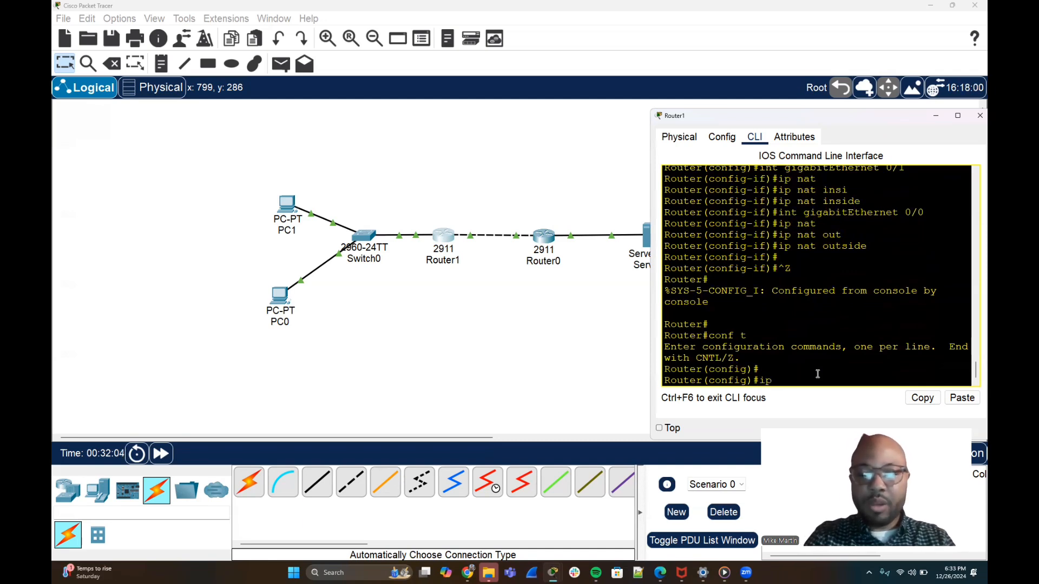
{"action": "key", "text": "BackSpace"}
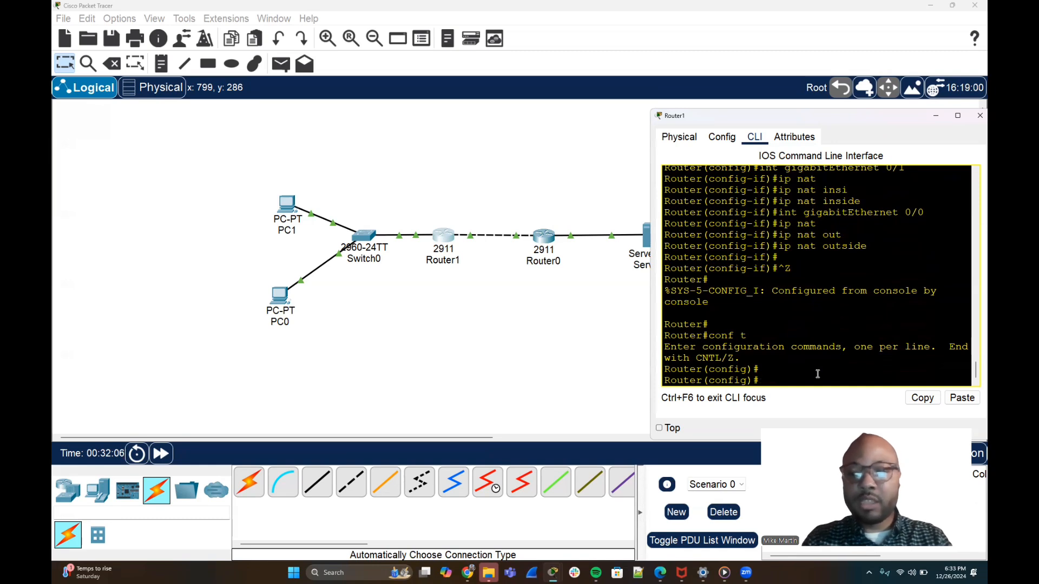
{"action": "type", "text": "ip"}
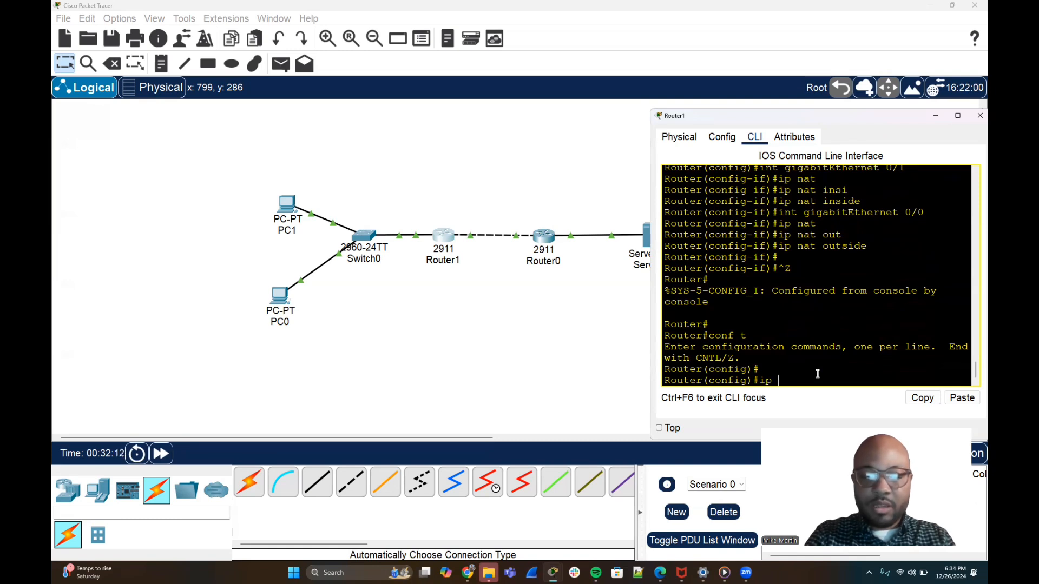
{"action": "type", "text": " nat"}
{"action": "key", "text": "Tab"}
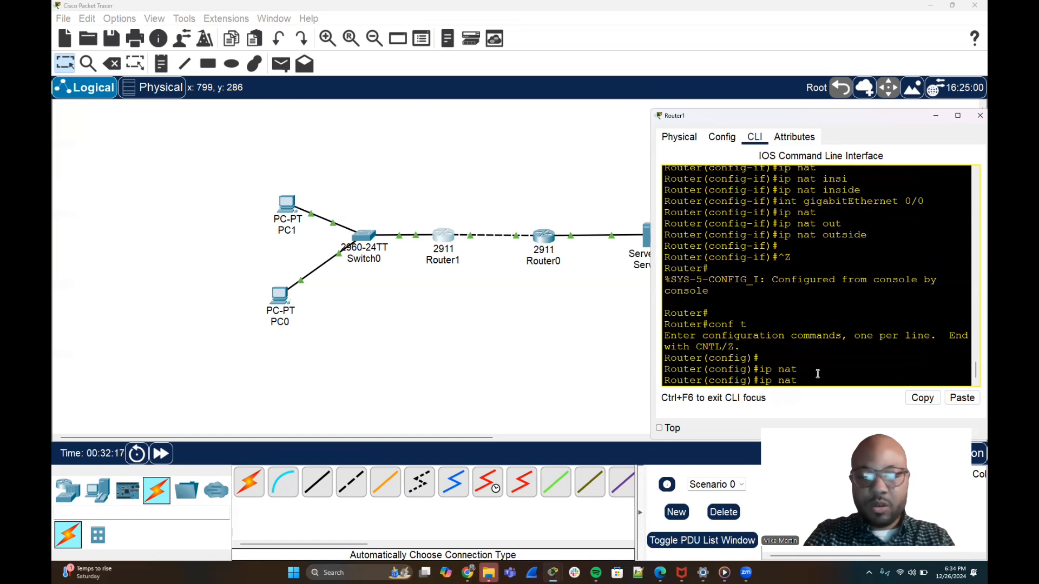
{"action": "type", "text": "ous"}
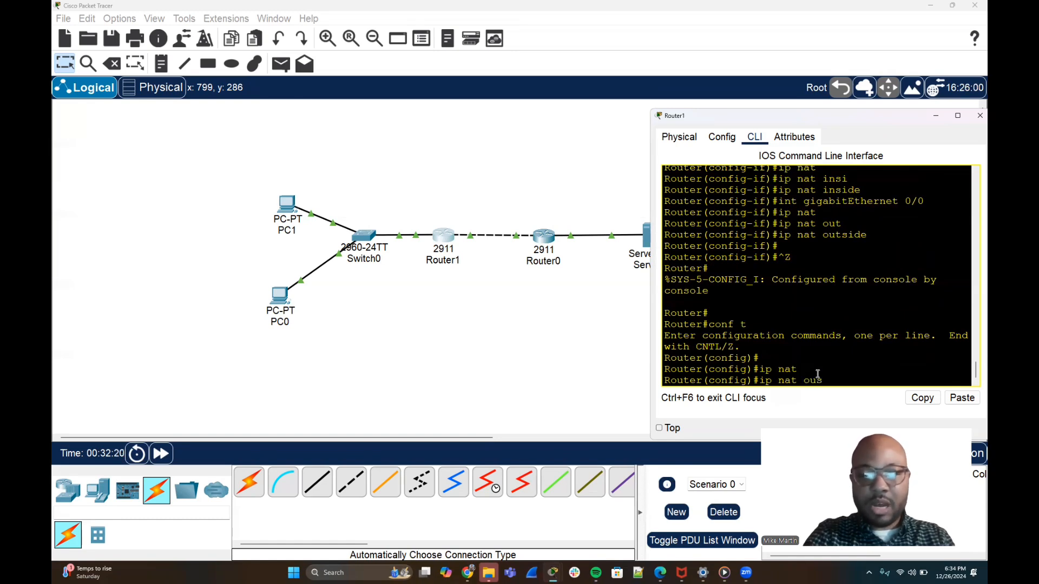
{"action": "key", "text": "BackSpace"}
{"action": "type", "text": "t"}
{"action": "key", "text": "Tab"}
{"action": "type", "text": "sou"}
{"action": "key", "text": "Tab"}
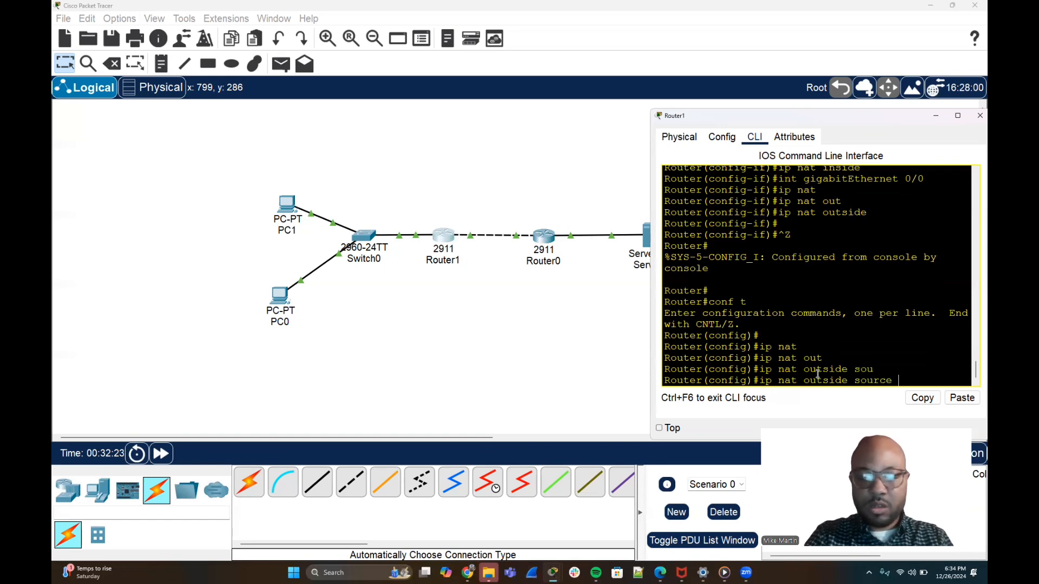
{"action": "type", "text": "?"}
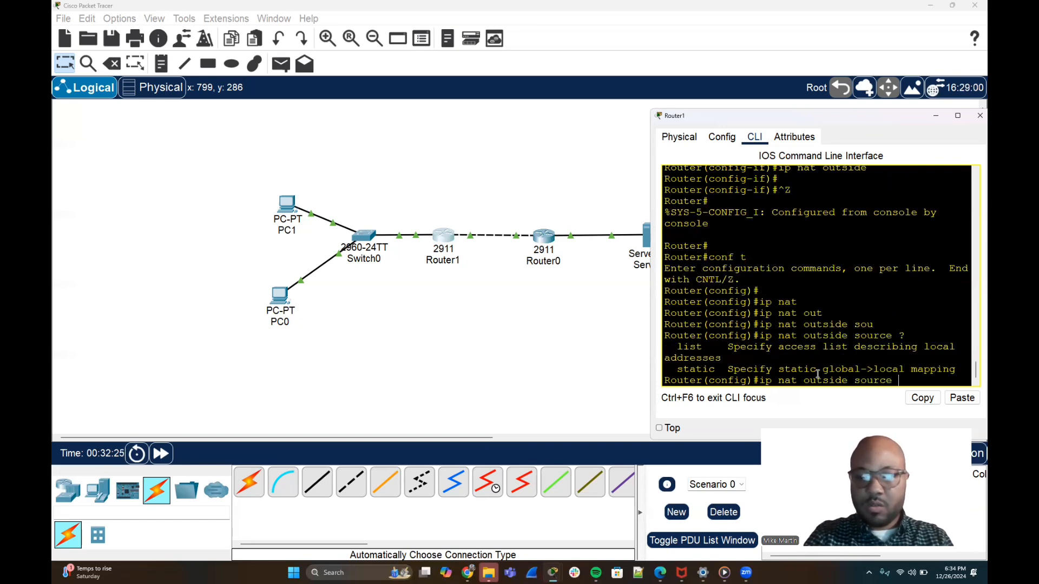
{"action": "type", "text": "lis"}
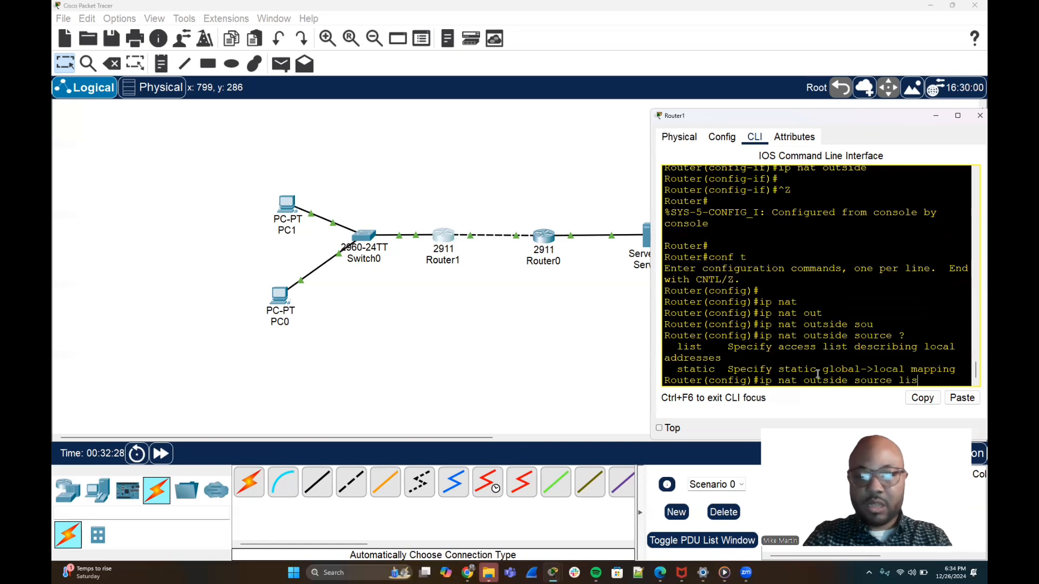
{"action": "key", "text": "Tab"}
{"action": "type", "text": "100"}
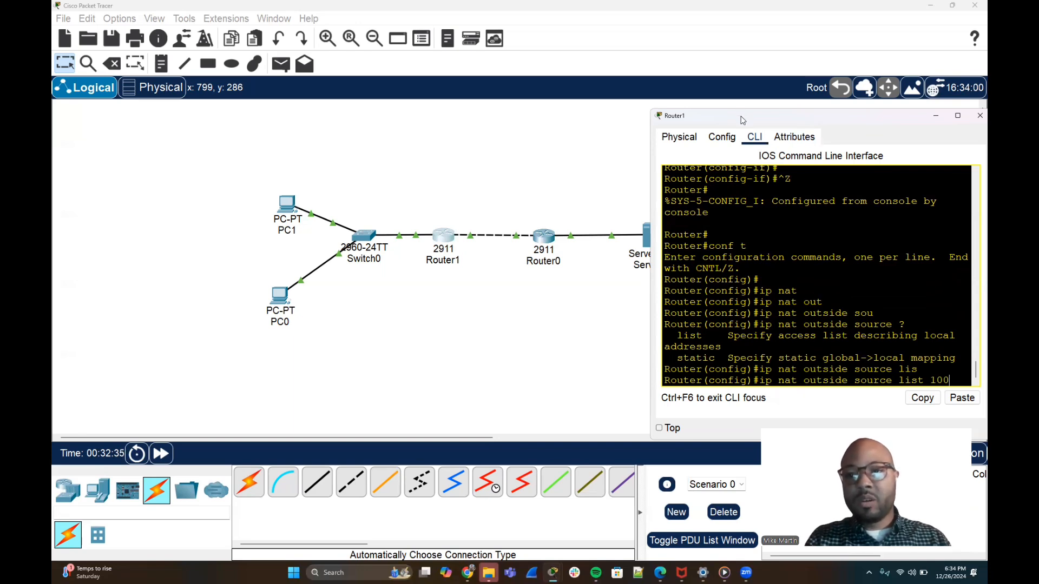
{"action": "left_click_drag", "start_coordinate": [741, 119], "coordinate": [697, 98]}
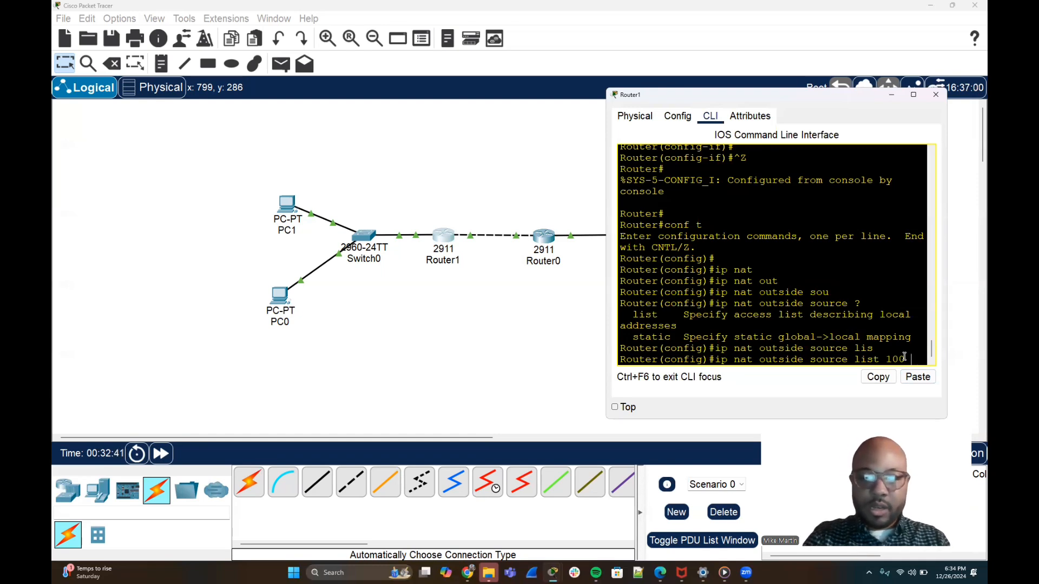
{"action": "type", "text": "?poo"}
{"action": "key", "text": "Tab"}
{"action": "type", "text": "?"}
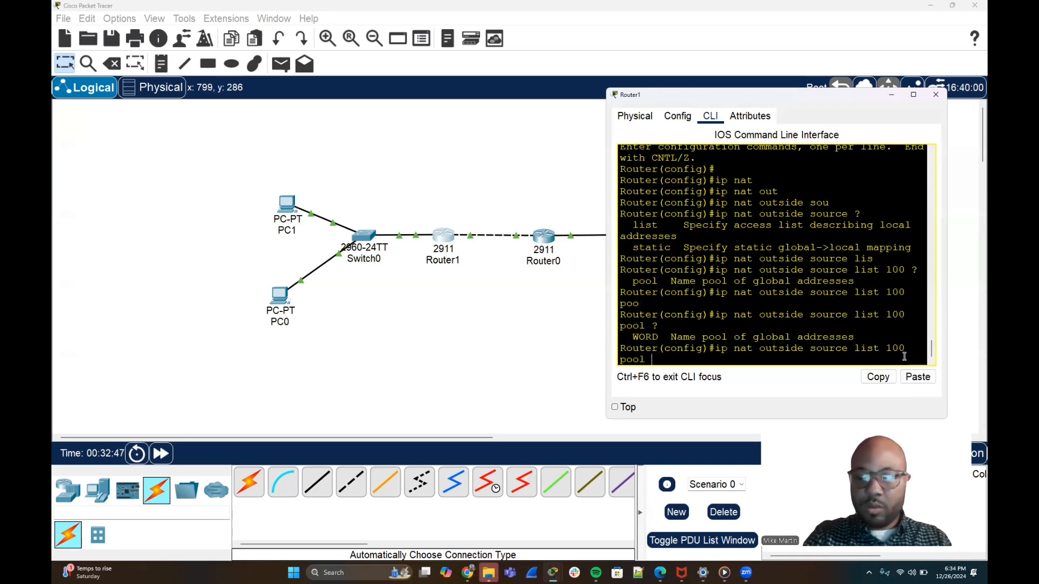
{"action": "key", "text": "BackSpace"}
{"action": "key", "text": "BackSpace"}
{"action": "key", "text": "BackSpace"}
{"action": "key", "text": "BackSpace"}
{"action": "key", "text": "BackSpace"}
{"action": "key", "text": "BackSpace"}
{"action": "key", "text": "BackSpace"}
{"action": "key", "text": "BackSpace"}
{"action": "key", "text": "BackSpace"}
{"action": "key", "text": "BackSpace"}
{"action": "key", "text": "BackSpace"}
{"action": "key", "text": "BackSpace"}
{"action": "key", "text": "BackSpace"}
{"action": "key", "text": "BackSpace"}
{"action": "key", "text": "BackSpace"}
{"action": "key", "text": "BackSpace"}
{"action": "key", "text": "BackSpace"}
{"action": "key", "text": "BackSpace"}
{"action": "key", "text": "BackSpace"}
{"action": "key", "text": "BackSpace"}
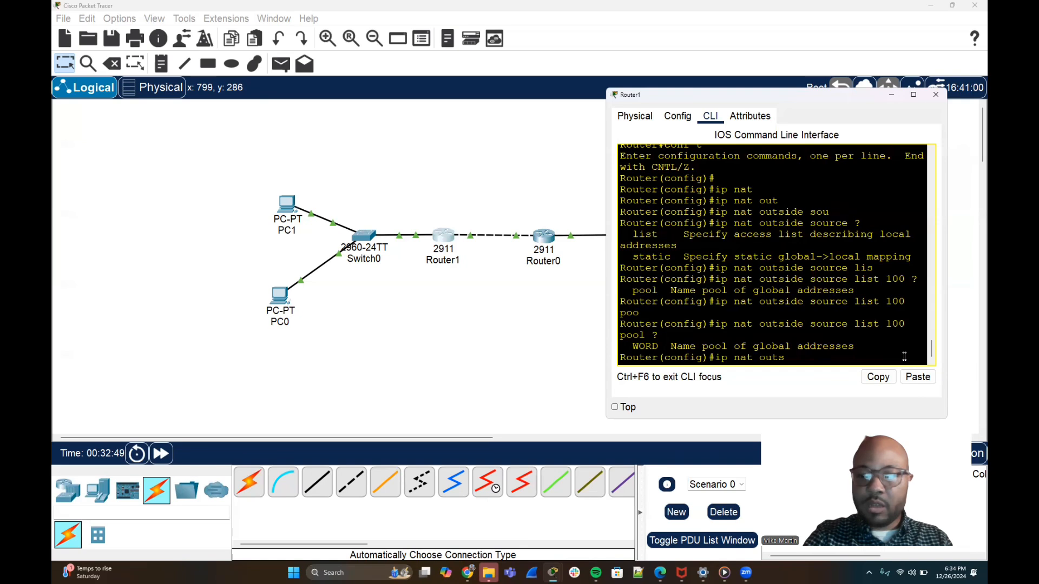
- Enter the rule ip nat inside source list 100 interface gigabitEthernet 0/0 on Router1
{"action": "type", "text": "insi"}
{"action": "key", "text": "Tab"}
{"action": "type", "text": "sou"}
{"action": "key", "text": "Tab"}
{"action": "type", "text": "list"}
{"action": "key", "text": "Tab"}
{"action": "type", "text": "100"}
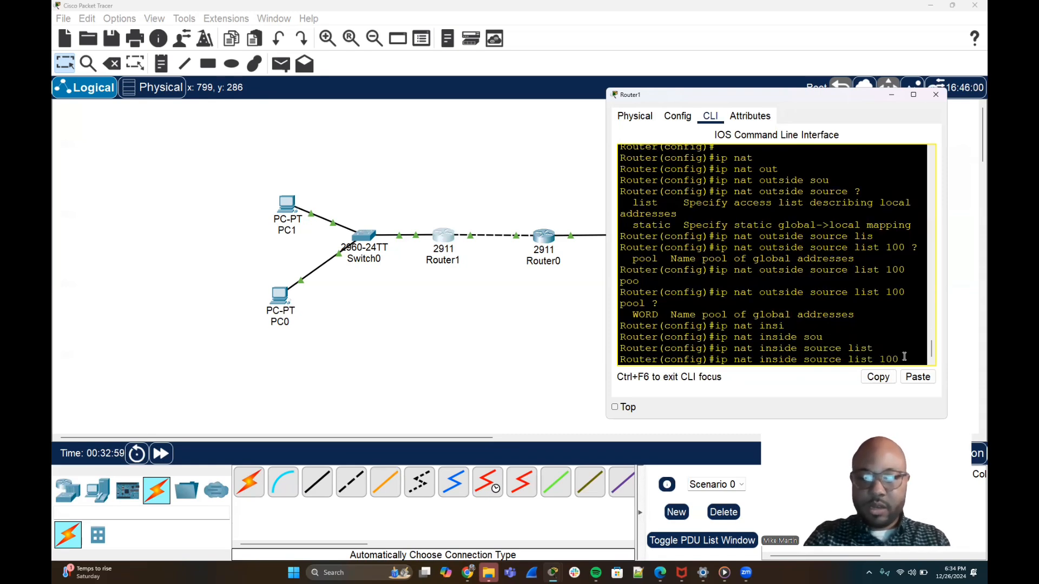
{"action": "type", "text": " ?int"}
{"action": "key", "text": "Tab"}
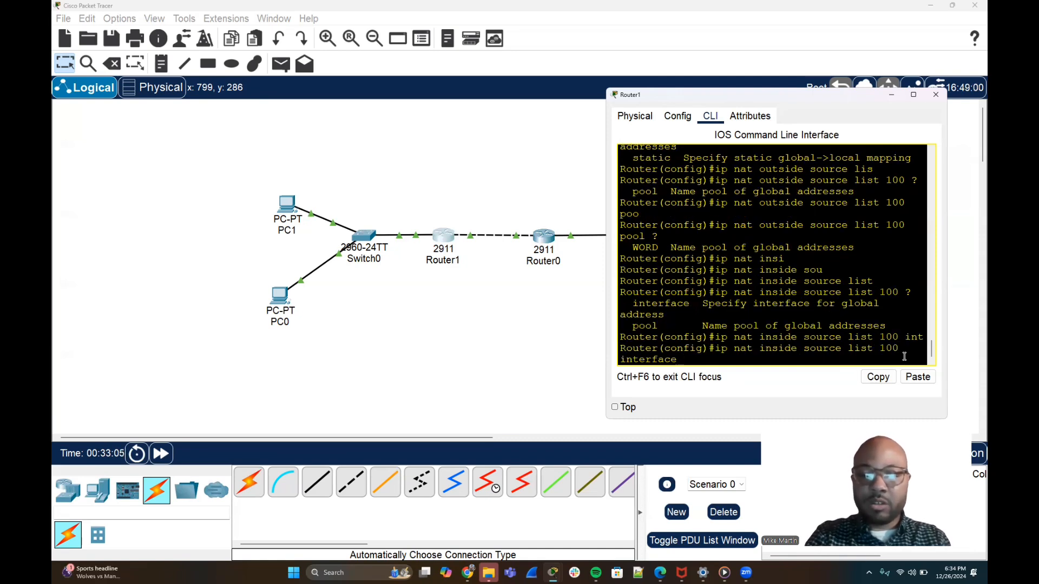
{"action": "type", "text": "gi"}
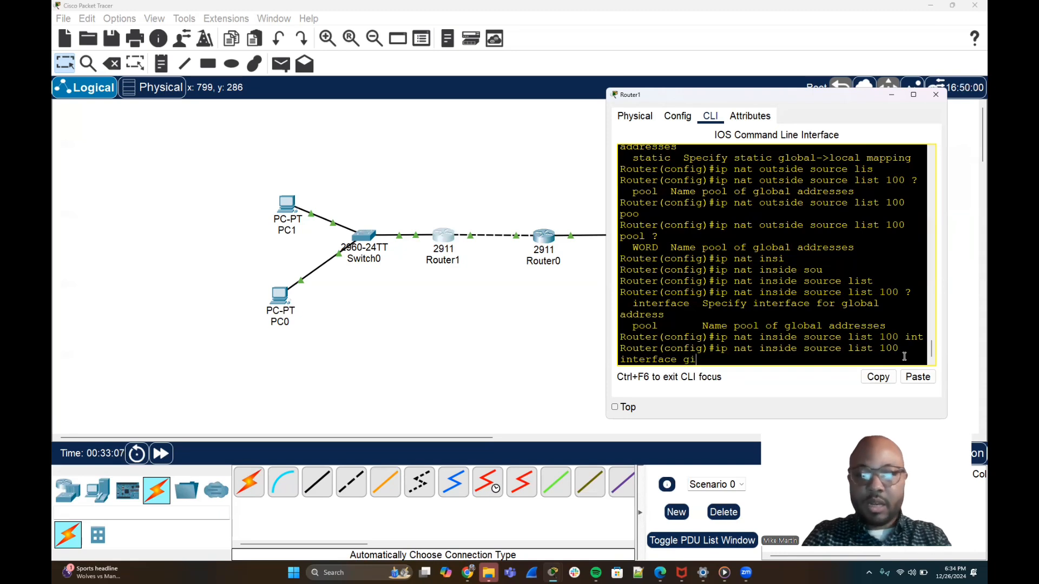
{"action": "type", "text": "g"}
{"action": "key", "text": "Tab"}
{"action": "type", "text": "0/"}
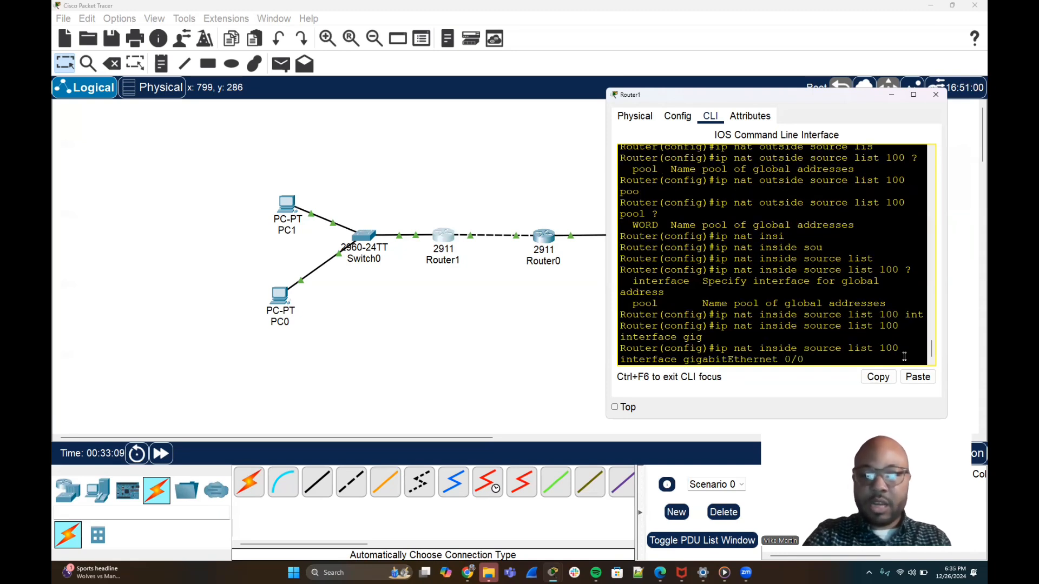
{"action": "type", "text": "0"}
{"action": "key", "text": "Return"}
- Reissue Router1's inside source NAT rule for access list 100 on gigabitEthernet 0/0 with the overload option
{"action": "key", "text": "Up"}
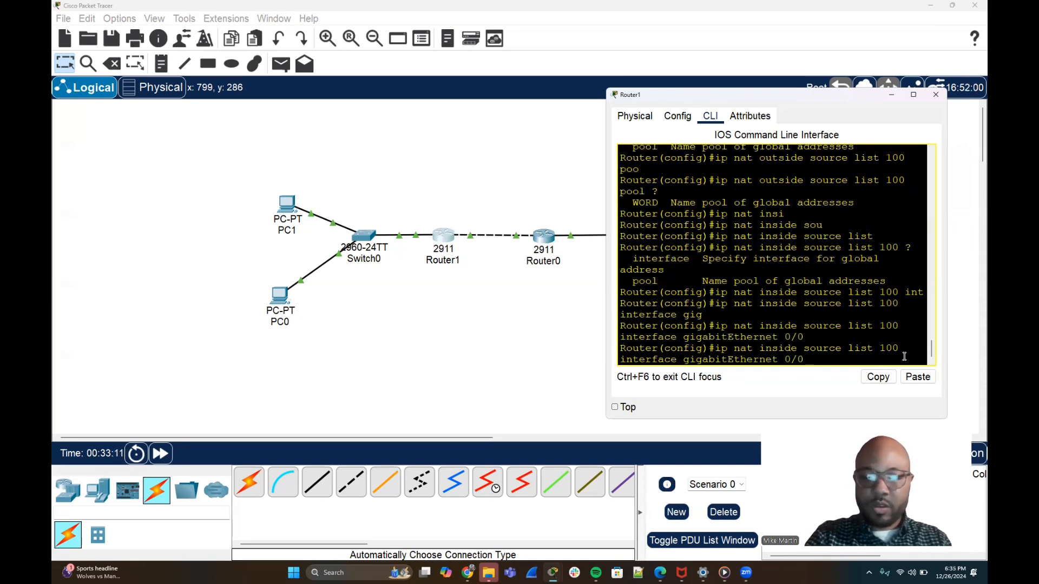
{"action": "type", "text": "?"}
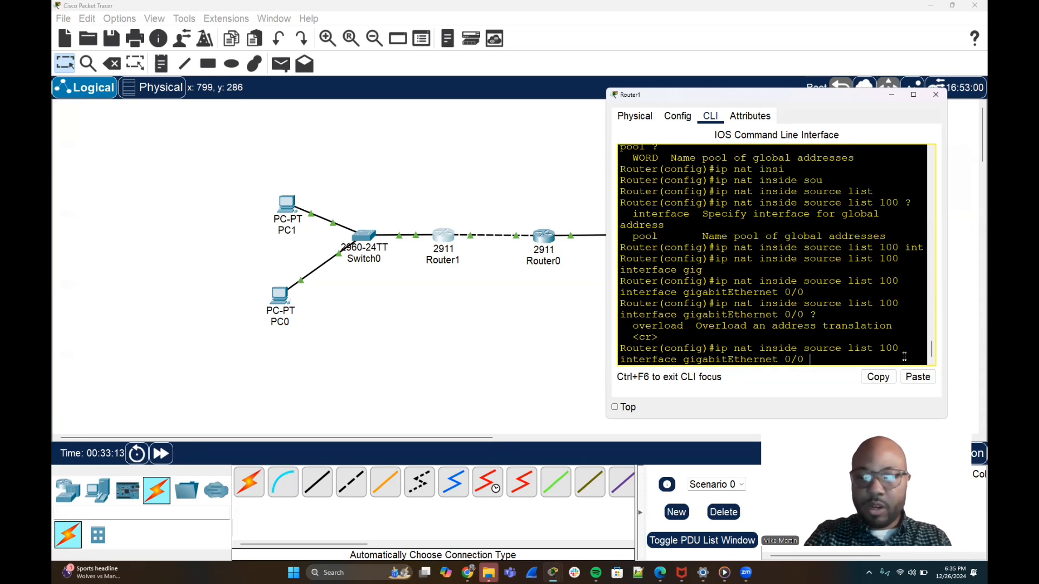
{"action": "type", "text": "ov"}
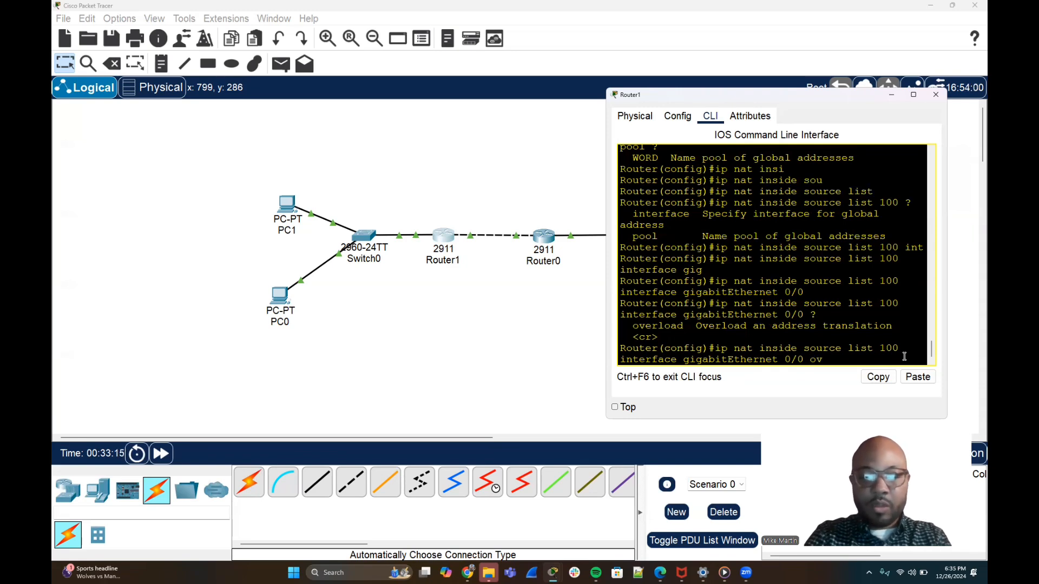
{"action": "type", "text": "er"}
{"action": "key", "text": "Tab"}
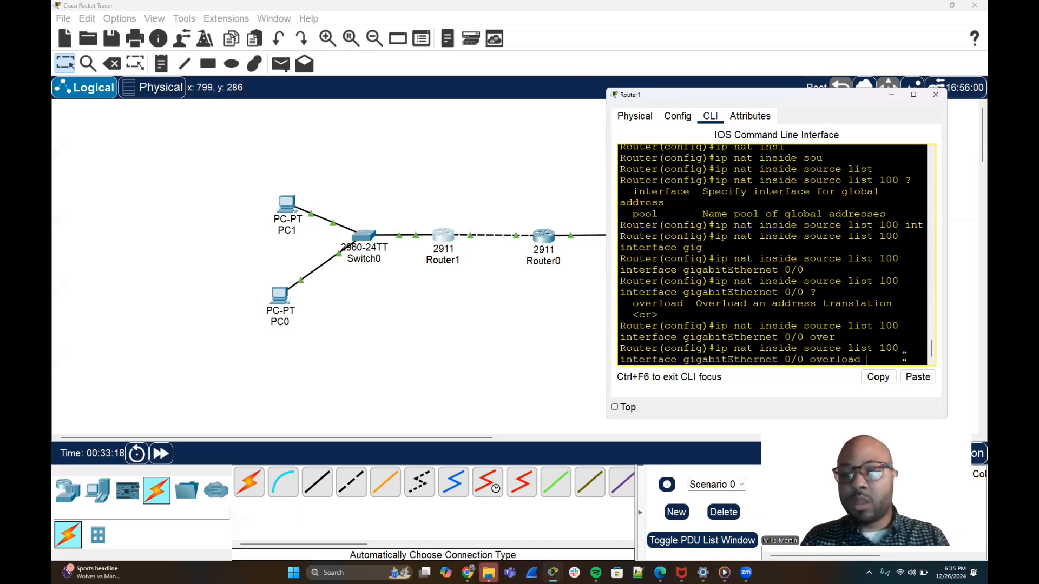
{"action": "key", "text": "Return"}
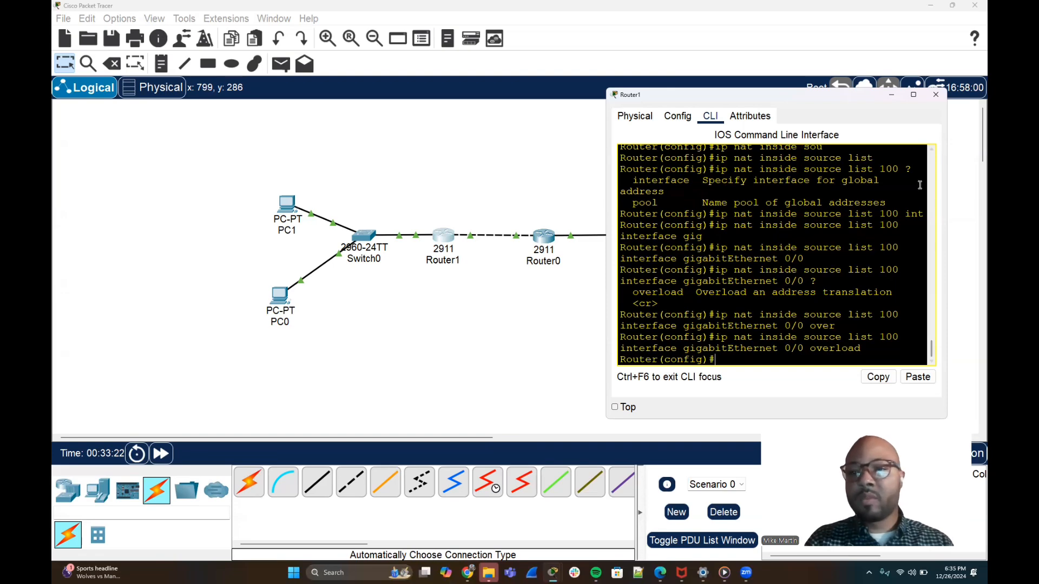
- Minimize Router1's window, open Router0's command line and enter privileged EXEC mode
{"action": "left_click", "coordinate": [892, 97]}
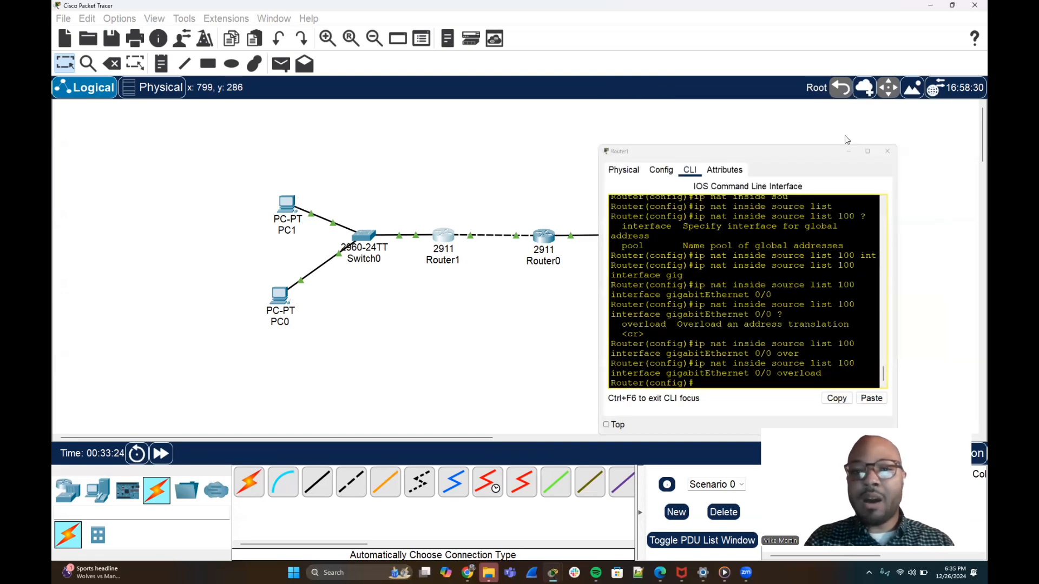
{"action": "left_click", "coordinate": [543, 239]}
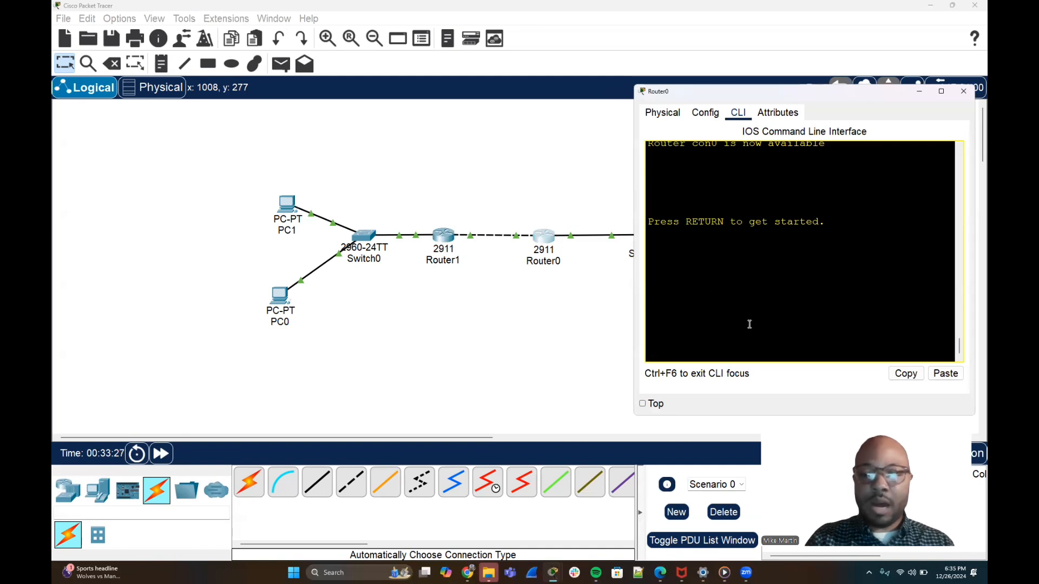
{"action": "key", "text": "Return"}
{"action": "key", "text": "Return"}
{"action": "key", "text": "Return"}
{"action": "type", "text": "en"}
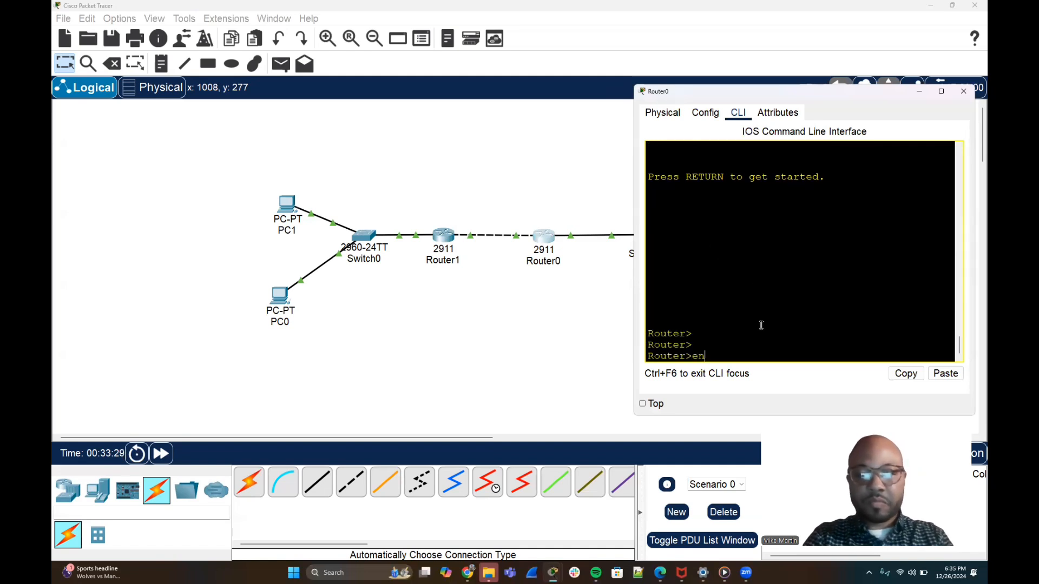
{"action": "key", "text": "Tab"}
{"action": "key", "text": "Return"}
{"action": "key", "text": "Return"}
{"action": "type", "text": "it"}
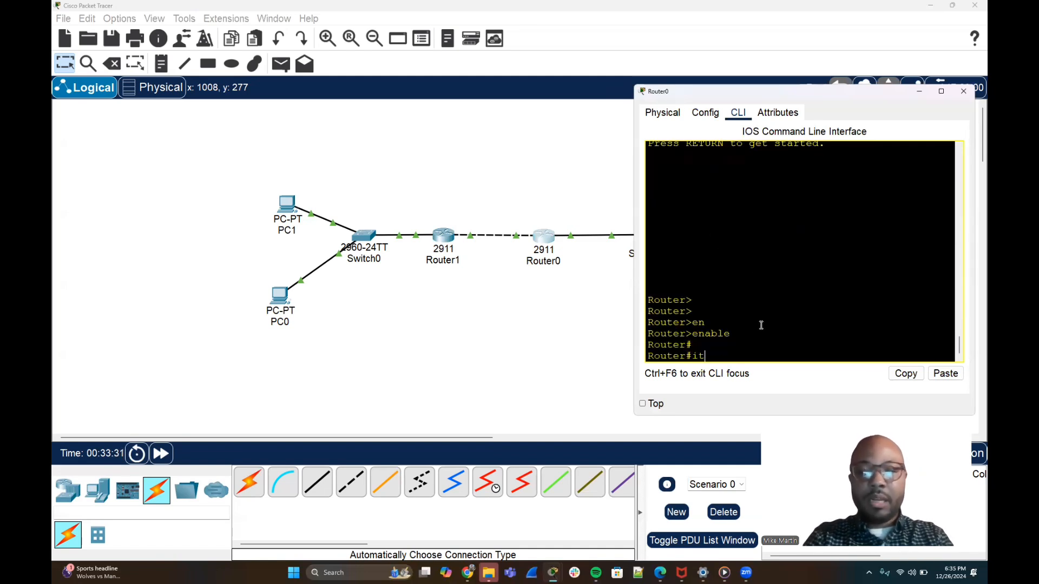
{"action": "key", "text": "BackSpace"}
{"action": "type", "text": "nt"}
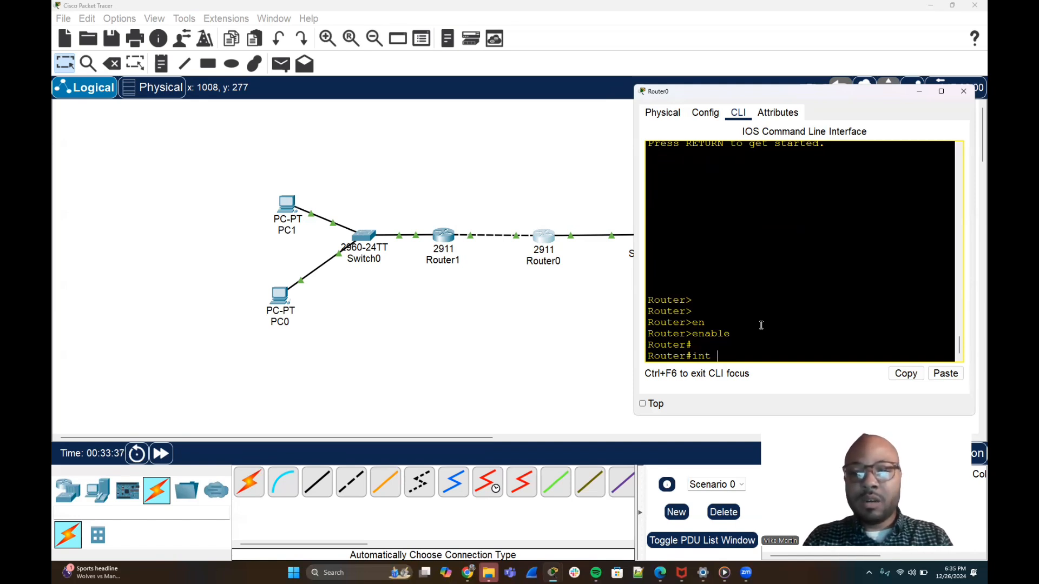
{"action": "key", "text": "BackSpace"}
{"action": "key", "text": "BackSpace"}
{"action": "key", "text": "BackSpace"}
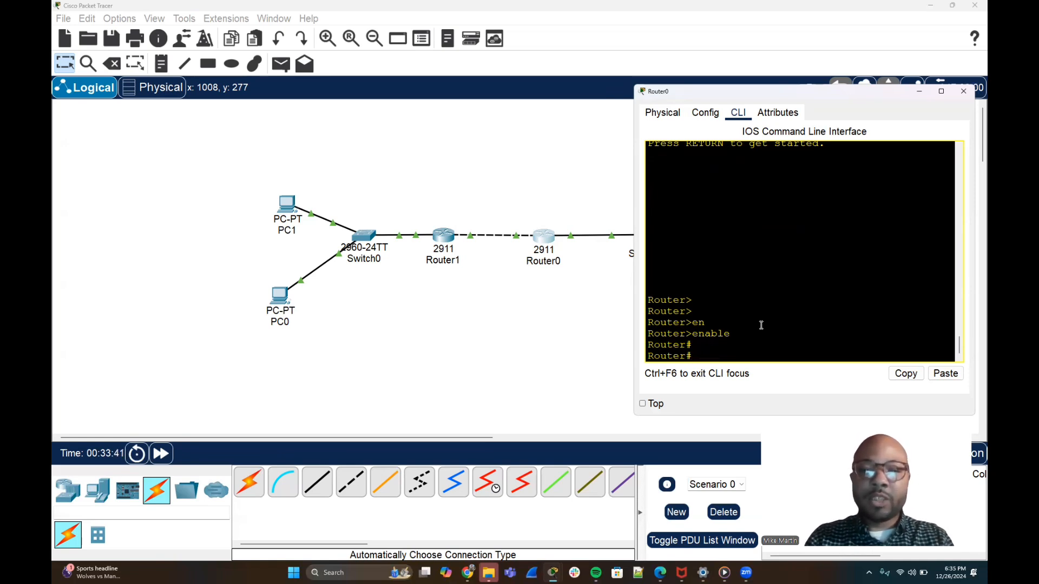
- Turn on ICMP packet debugging on Router0 with debug ip icmp
{"action": "type", "text": "deb"}
{"action": "key", "text": "Tab"}
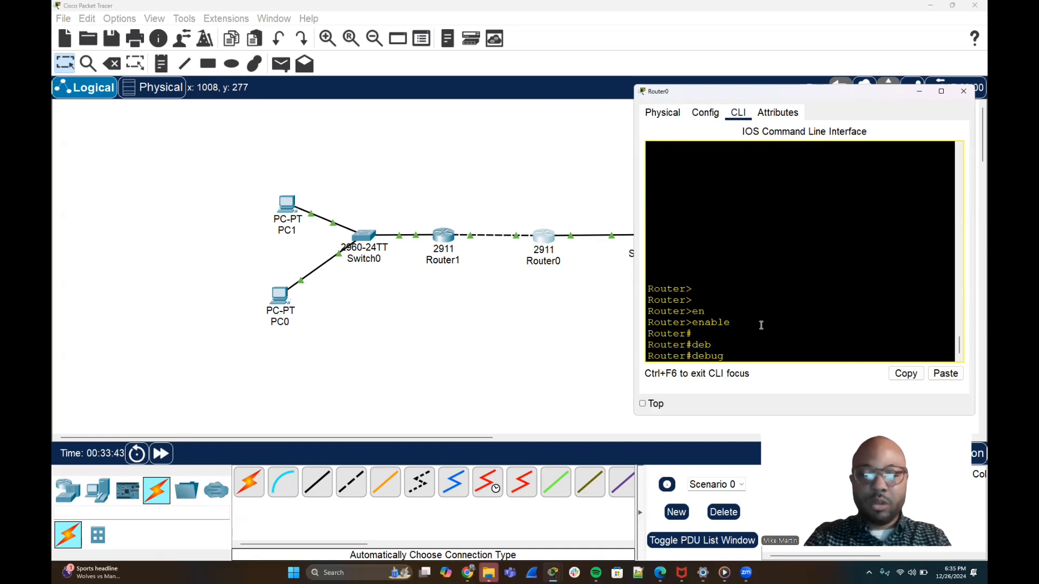
{"action": "type", "text": "ip icm"}
{"action": "key", "text": "Tab"}
{"action": "key", "text": "Return"}
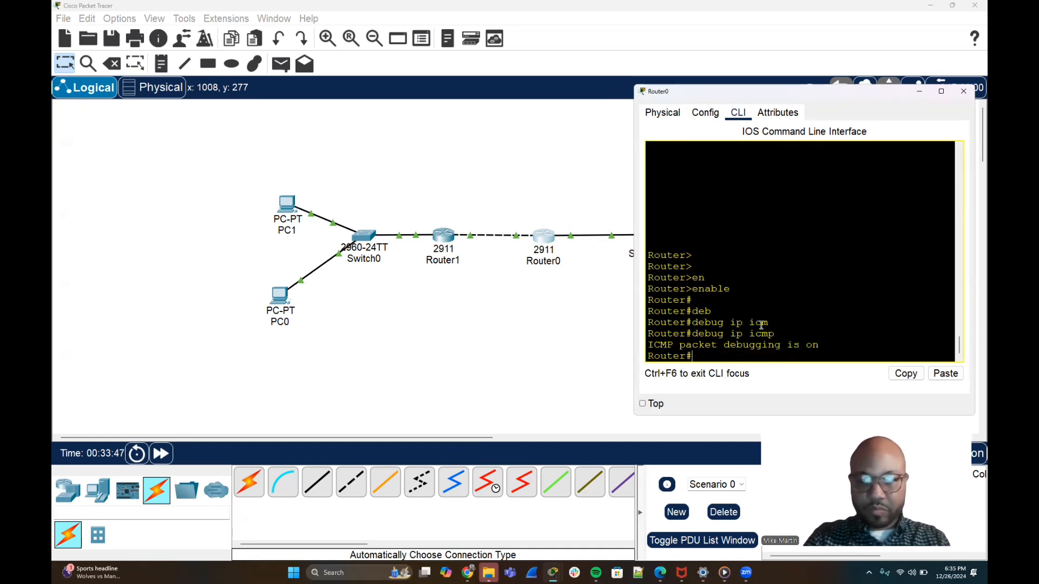
- Open PC0, close its IP configuration and bring up its command prompt
{"action": "left_click", "coordinate": [279, 304]}
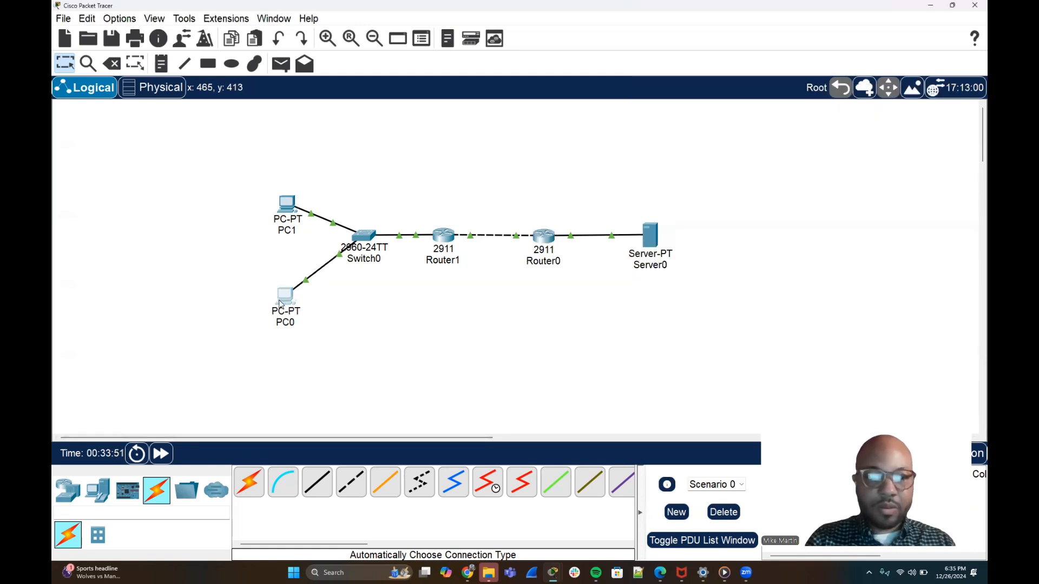
{"action": "left_click", "coordinate": [279, 304]}
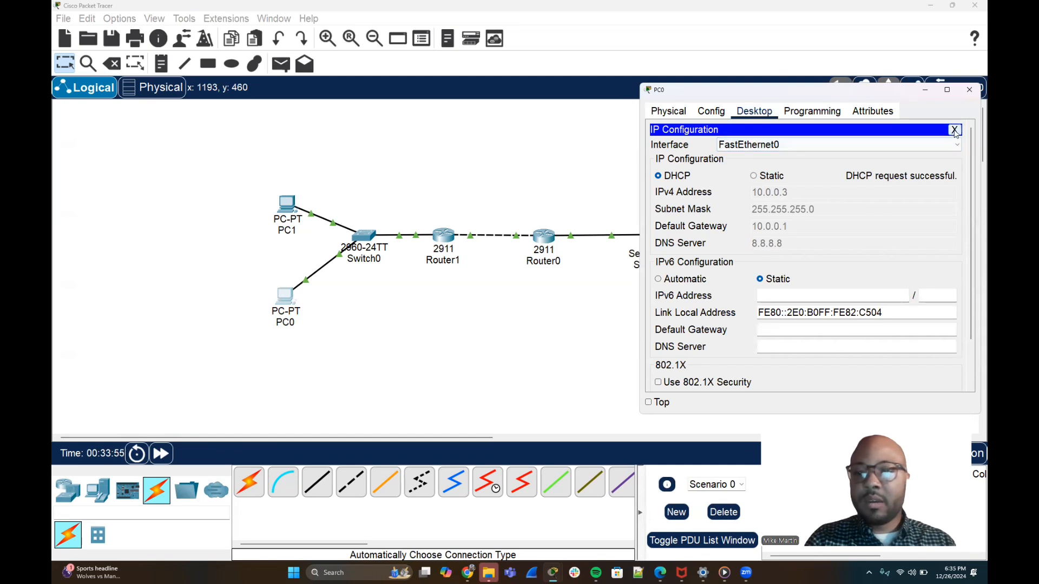
{"action": "left_click", "coordinate": [954, 130]}
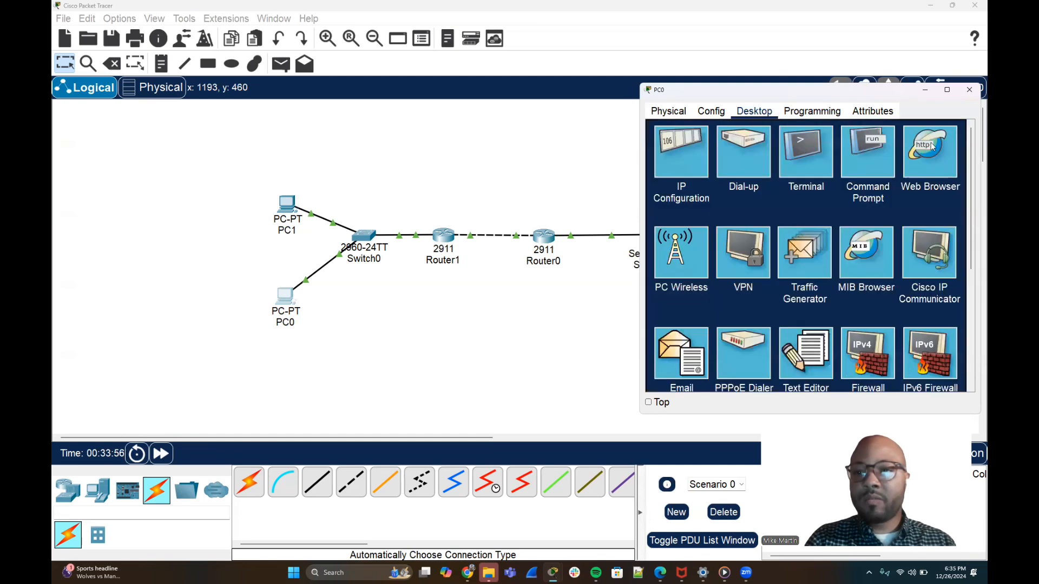
{"action": "left_click", "coordinate": [876, 157]}
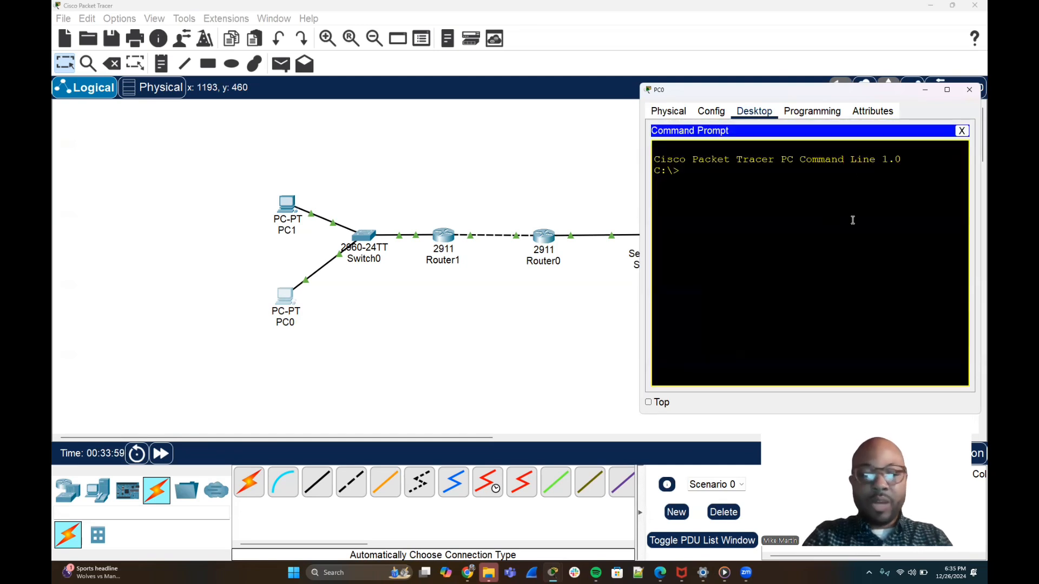
- Ping 203.10.10.2 from PC0 and check the ICMP debug output on Router0
{"action": "type", "text": "203."}
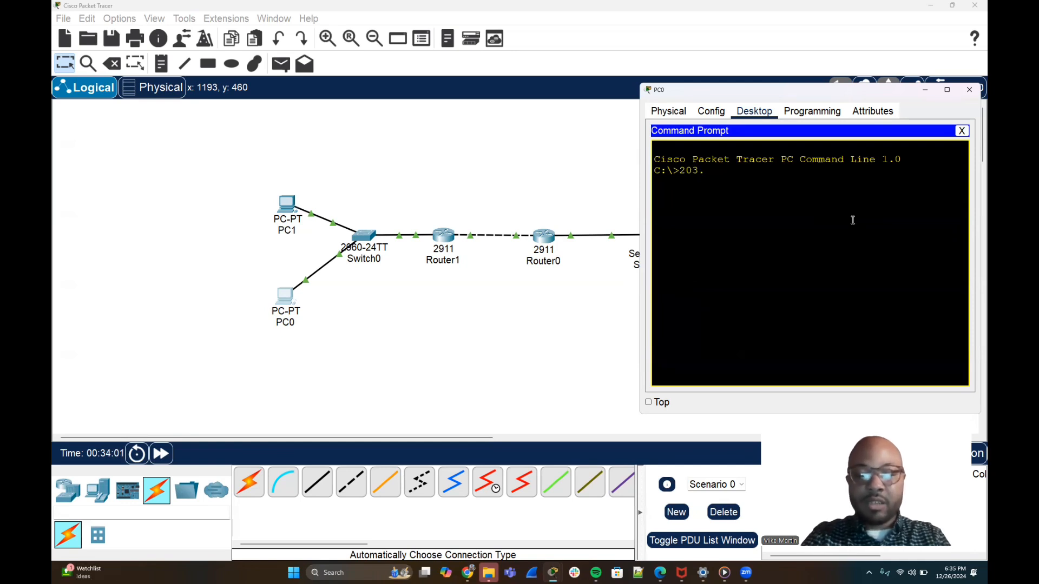
{"action": "type", "text": "10.10"}
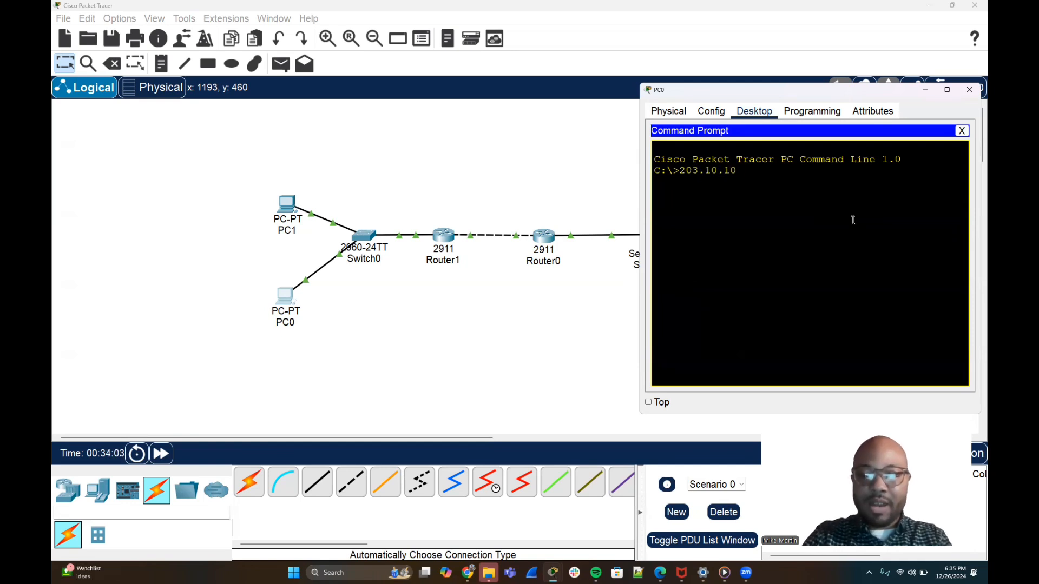
{"action": "type", "text": ".2"}
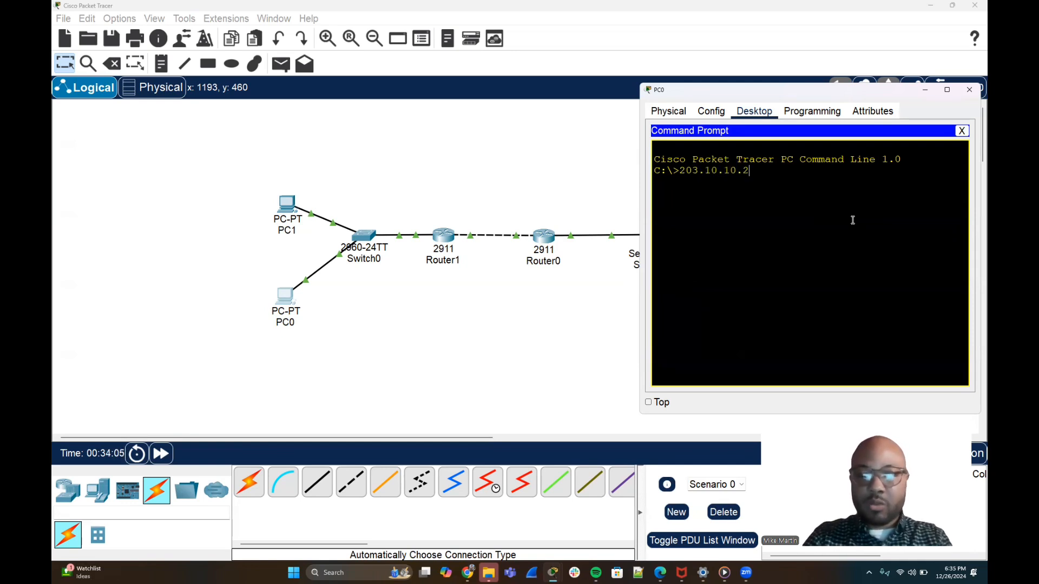
{"action": "type", "text": "ping"}
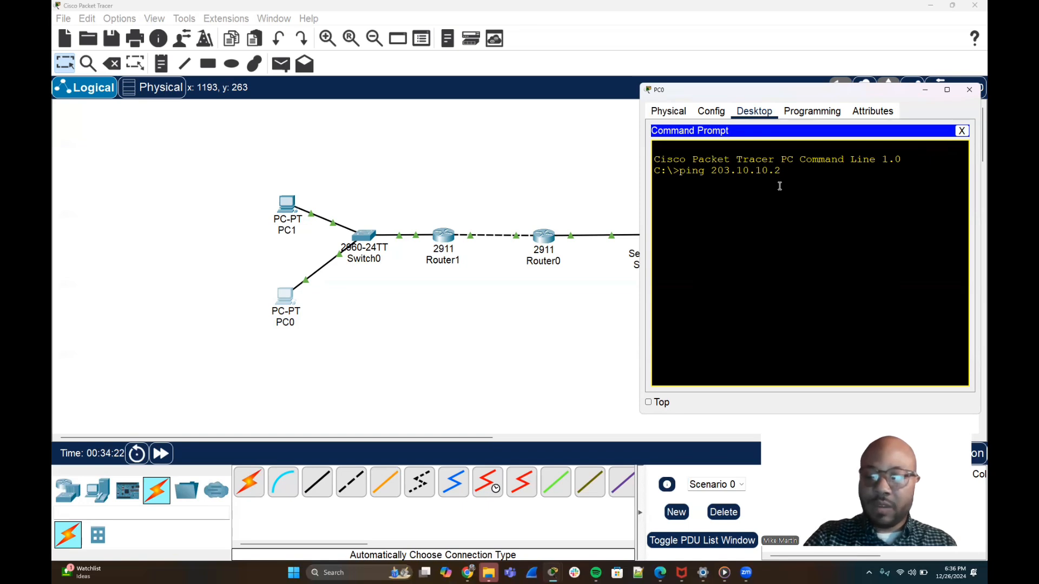
{"action": "key", "text": "Return"}
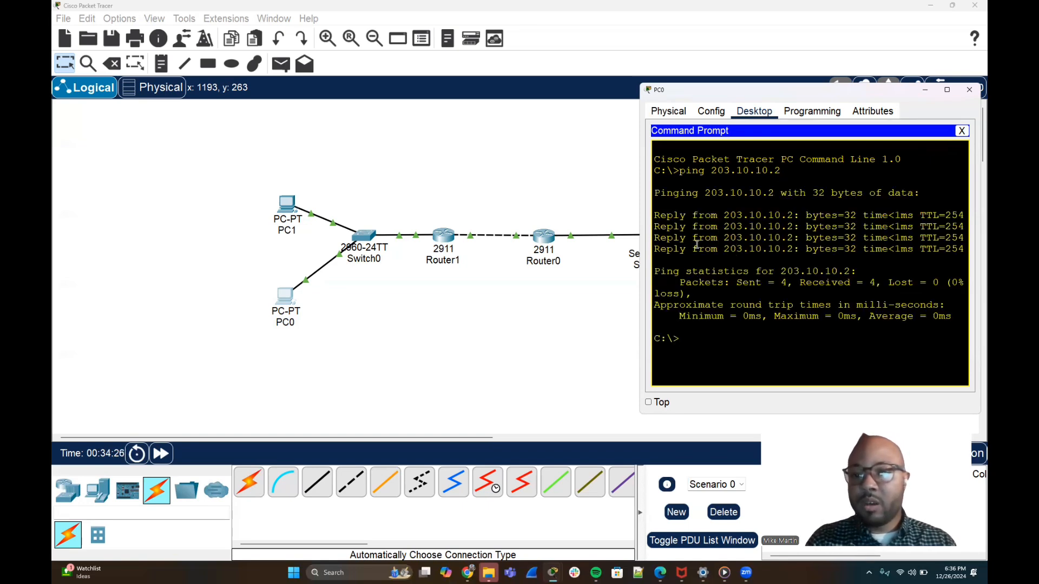
{"action": "left_click", "coordinate": [550, 239]}
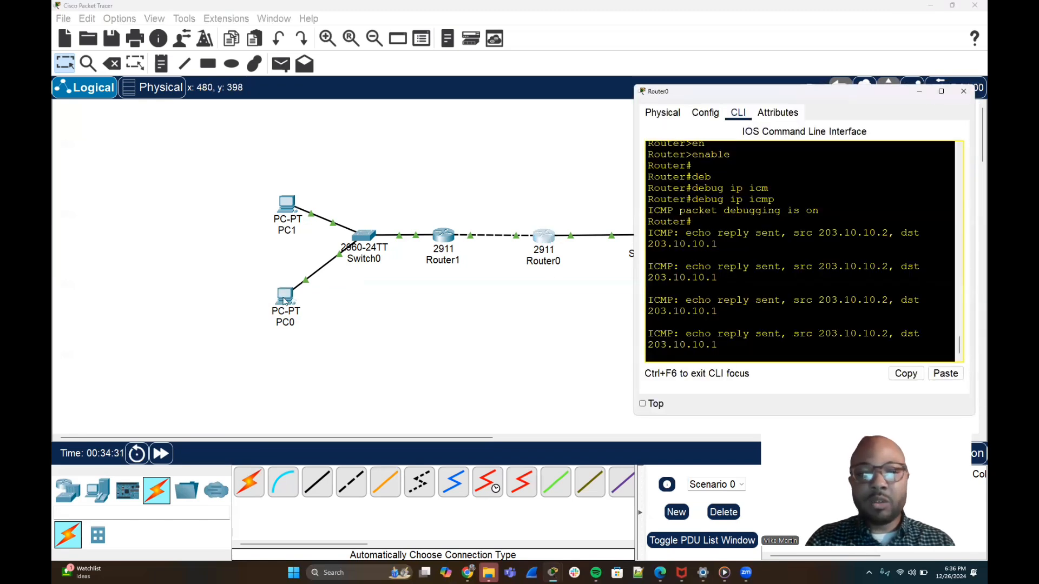
- Return to PC0's command prompt and start a continuous ping with ping -t 203.10.10.2
{"action": "left_click", "coordinate": [292, 302]}
{"action": "left_click", "coordinate": [292, 302]}
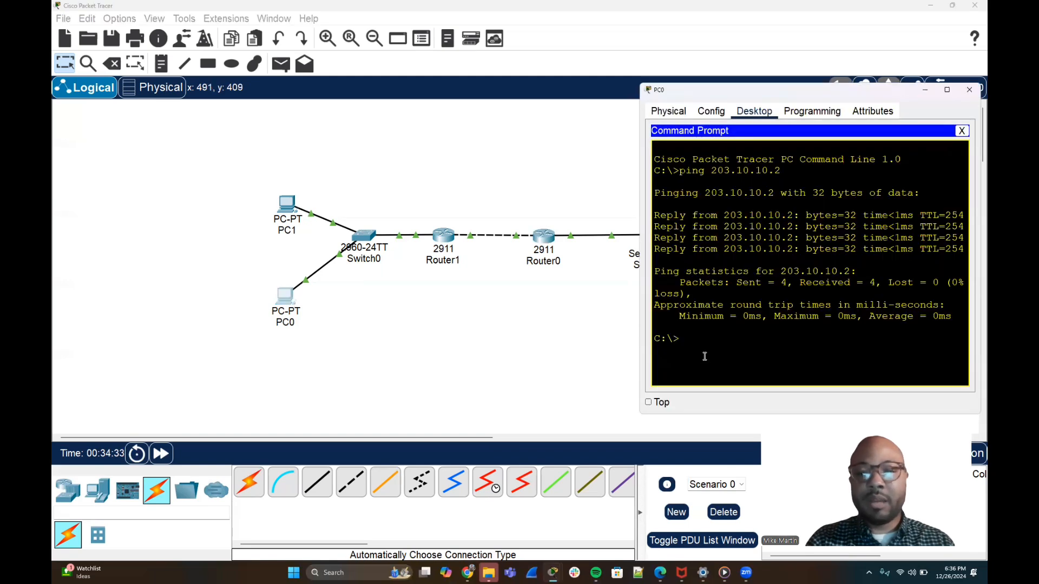
{"action": "key", "text": "Up"}
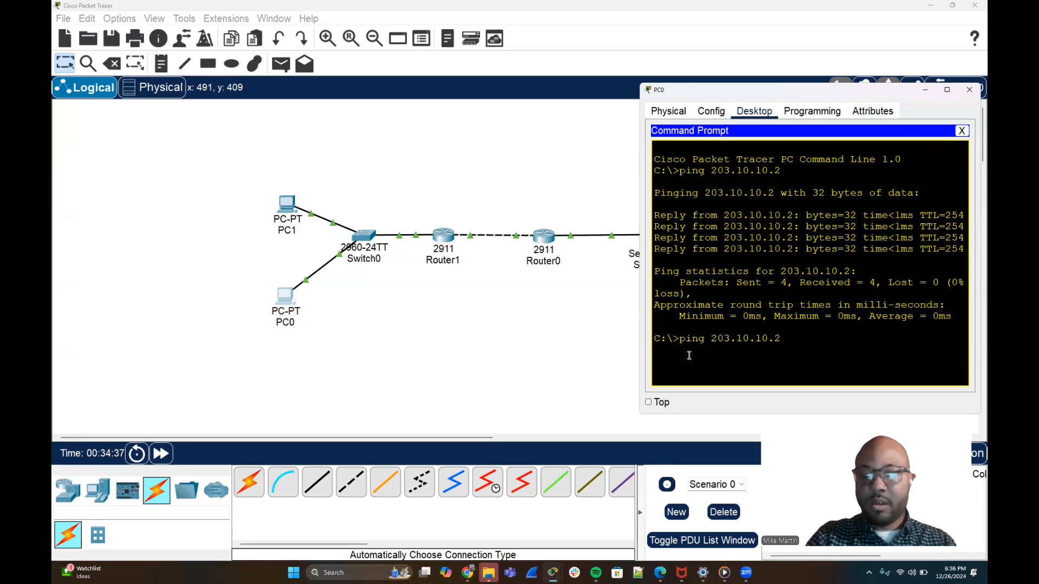
{"action": "type", "text": "-t"}
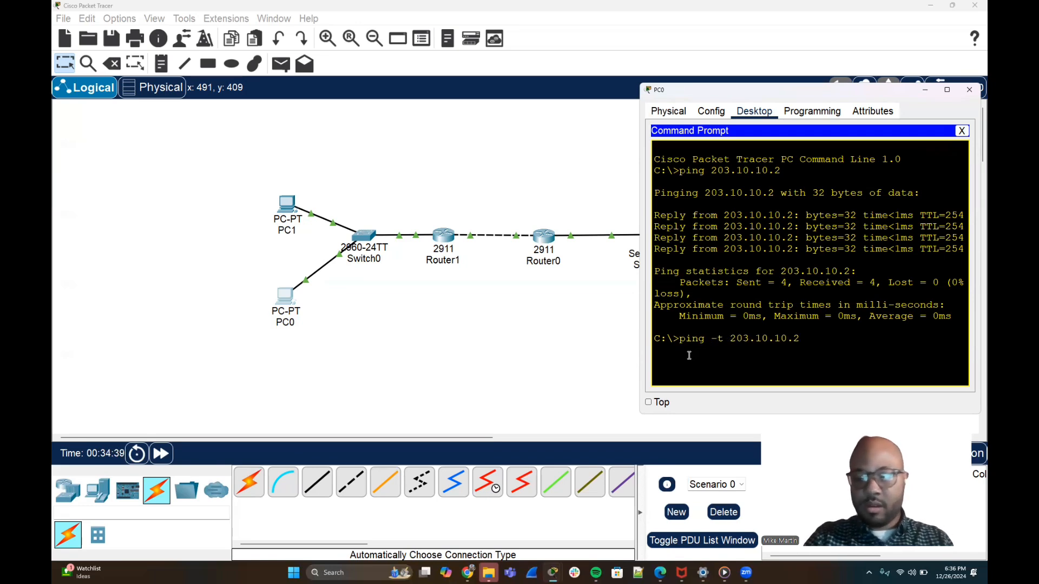
{"action": "key", "text": "Return"}
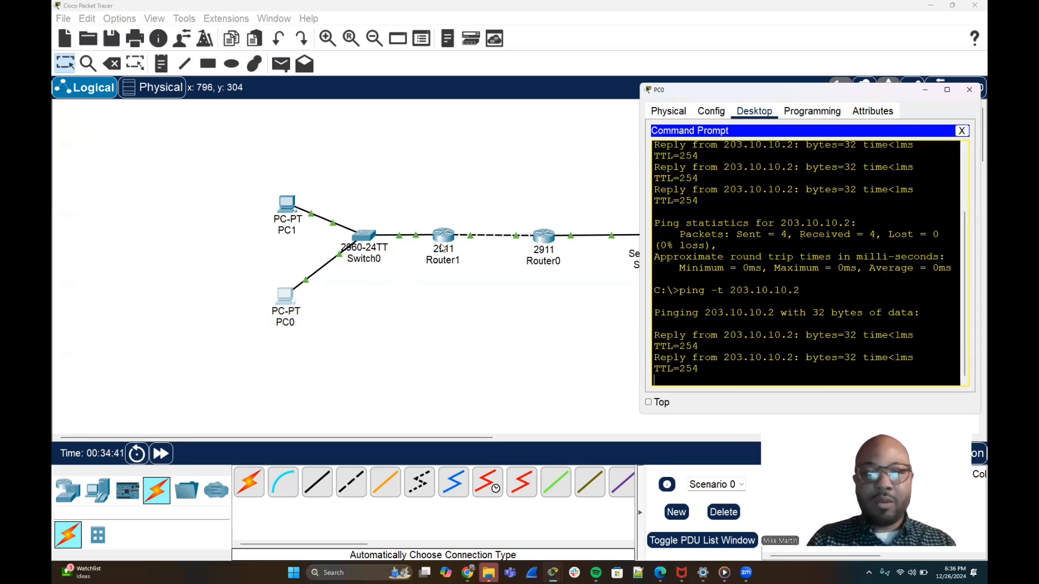
- Bring up Router0's command line, widen its window and examine the source and destination addresses in the ICMP debug lines
{"action": "left_click", "coordinate": [442, 248]}
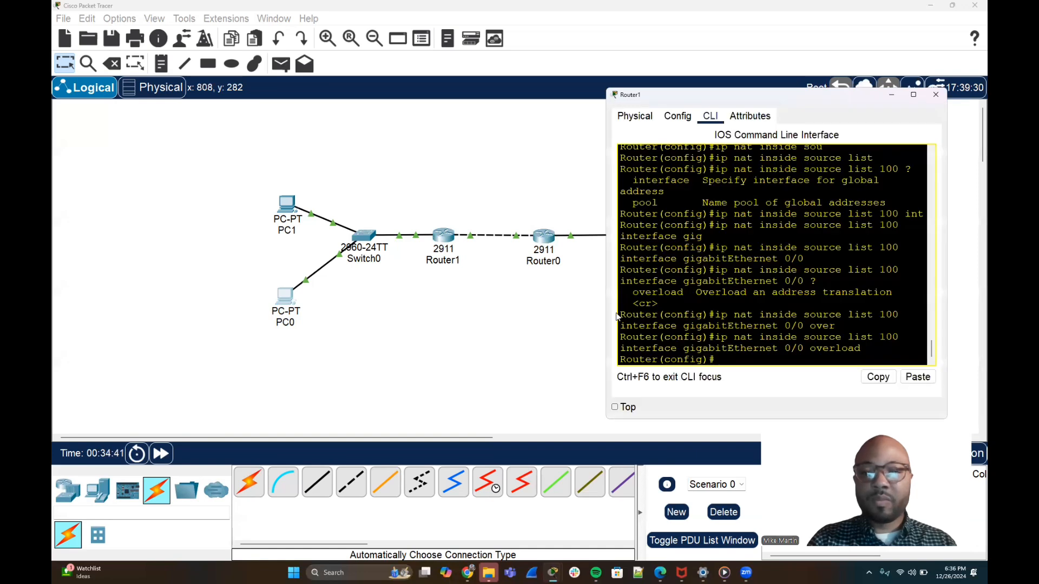
{"action": "left_click", "coordinate": [547, 238]}
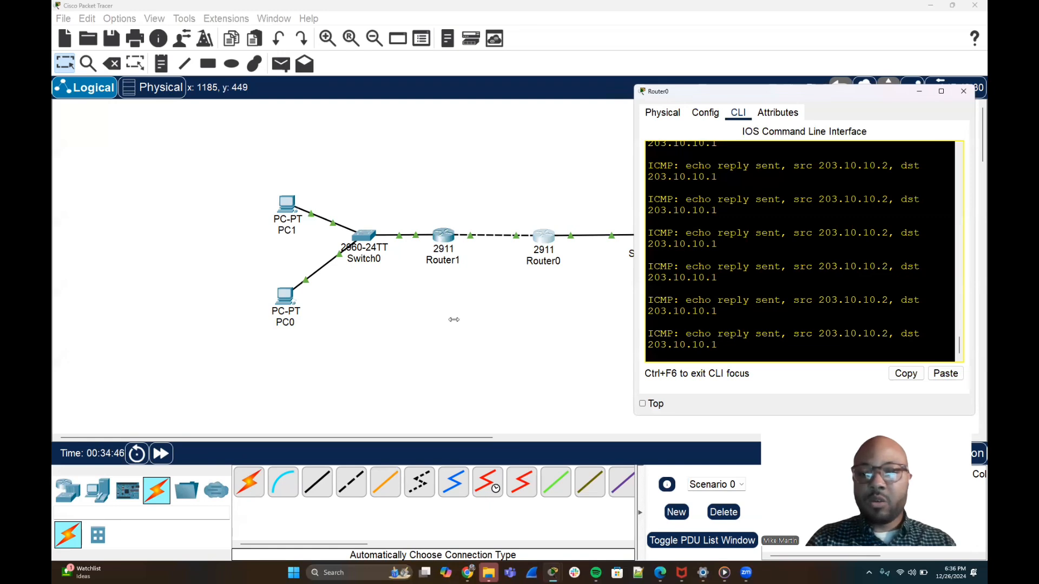
{"action": "left_click_drag", "start_coordinate": [633, 323], "coordinate": [455, 322]}
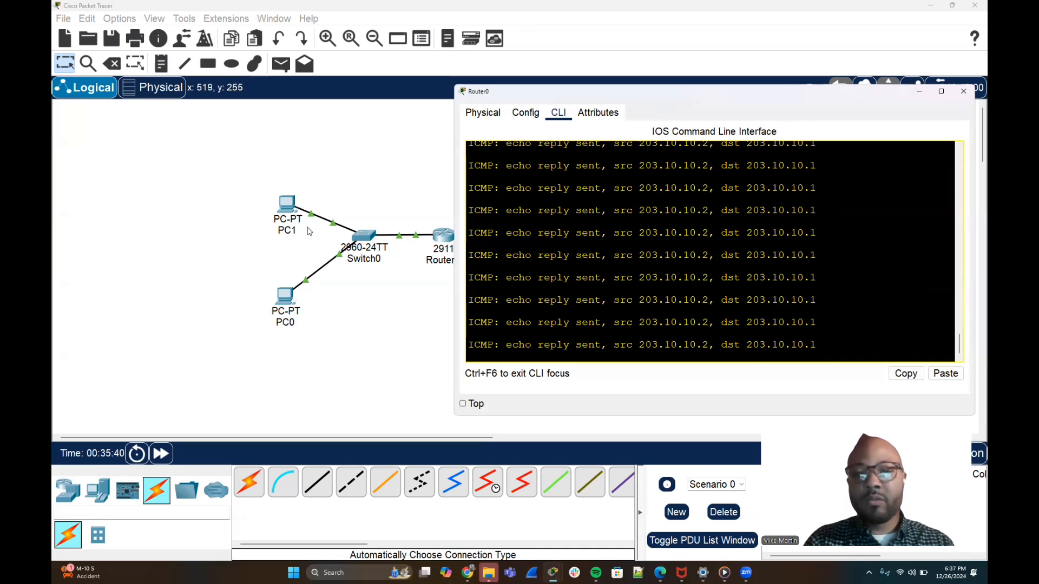
{"action": "triple_click", "coordinate": [824, 341]}
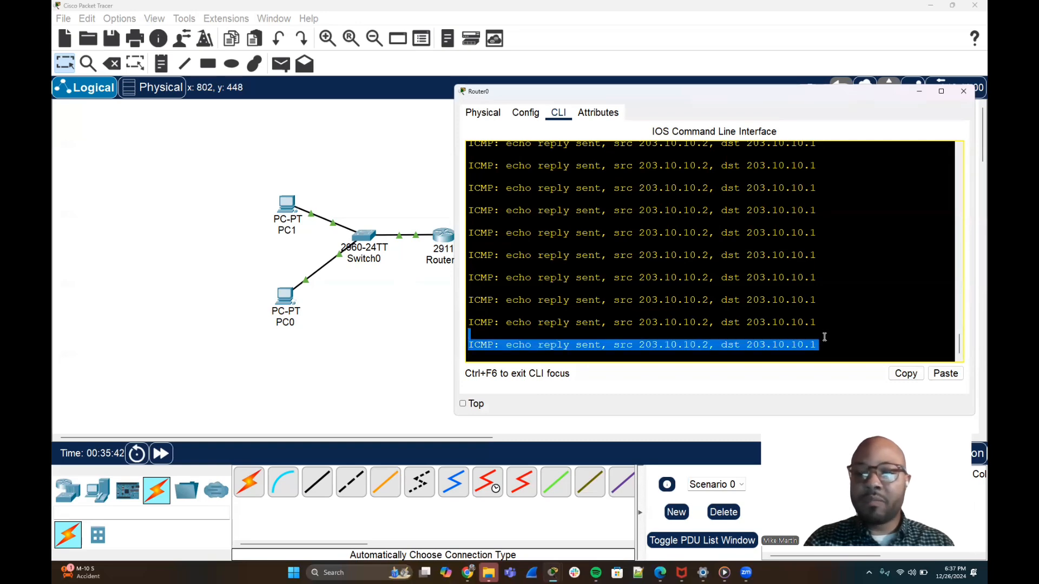
- Stop the continuous ping on PC0 and minimize its window
{"action": "left_click_drag", "start_coordinate": [290, 300], "coordinate": [284, 300]}
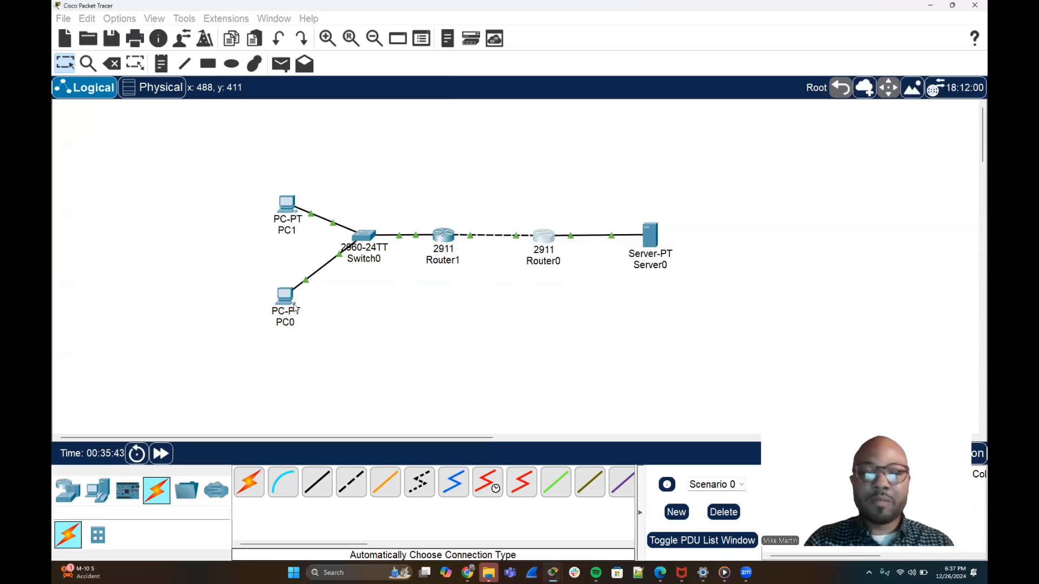
{"action": "left_click", "coordinate": [283, 306]}
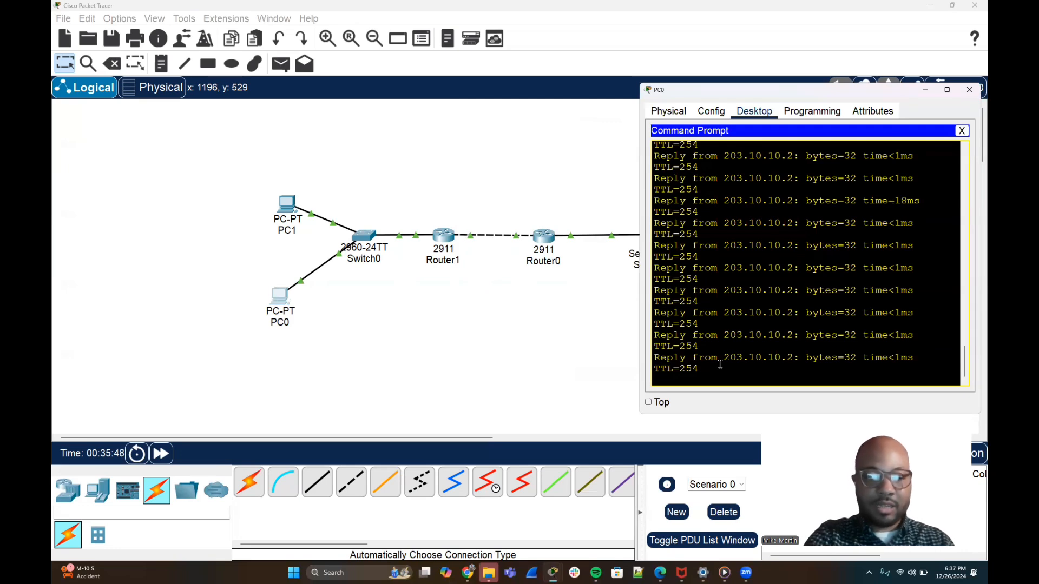
{"action": "key", "text": "ctrl+c"}
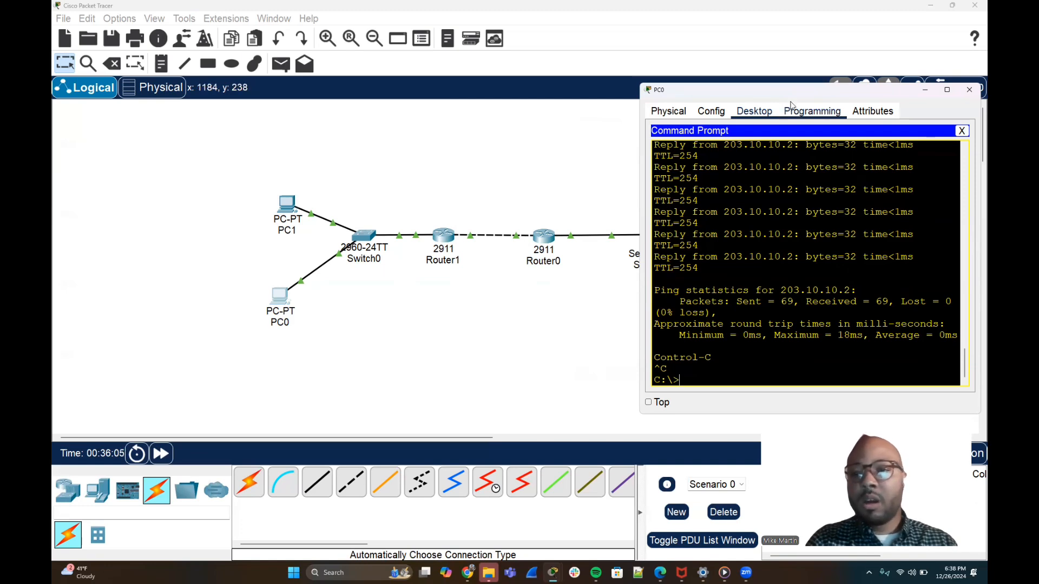
{"action": "left_click", "coordinate": [926, 91]}
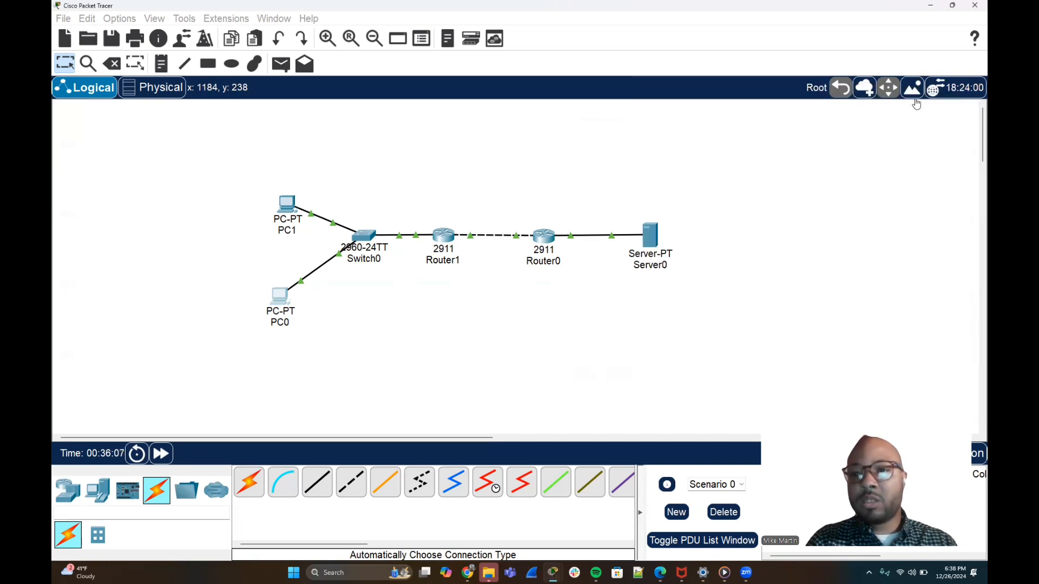